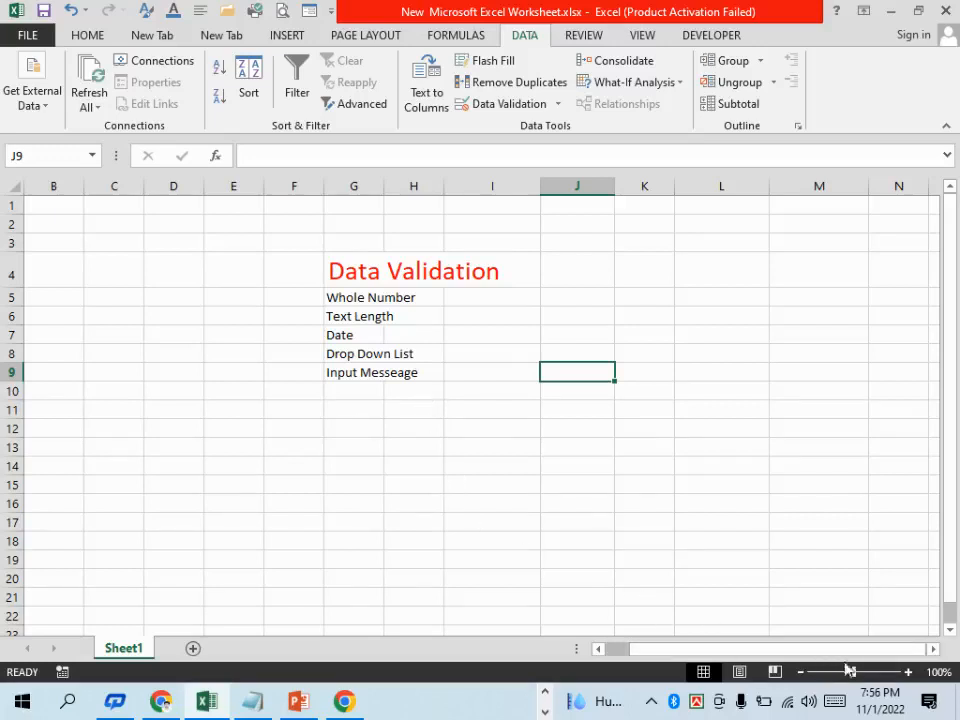
Copy the Whole Number label from G5 into J5 as the first table heading
left_click(936, 652)
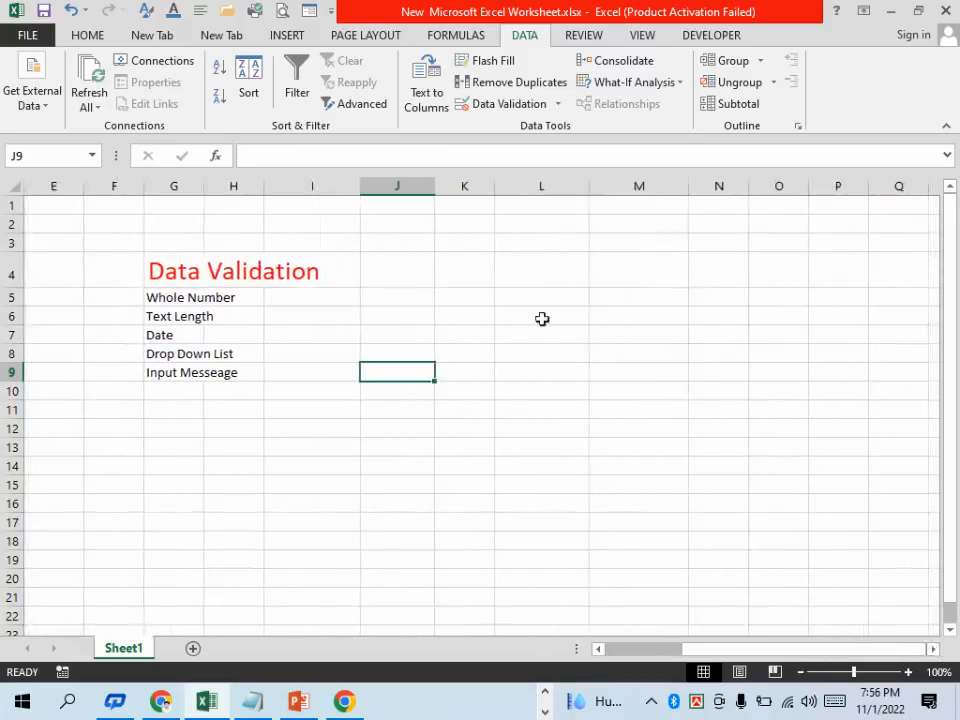
left_click(515, 300)
left_click(209, 298)
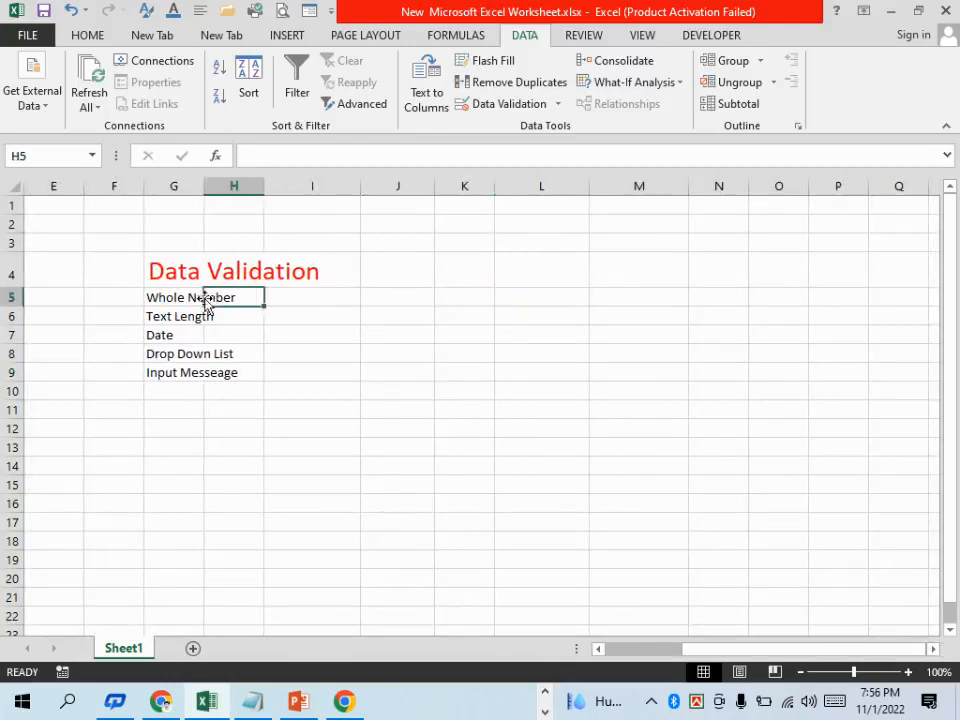
left_click(181, 297)
key("ctrl+c")
left_click(379, 297)
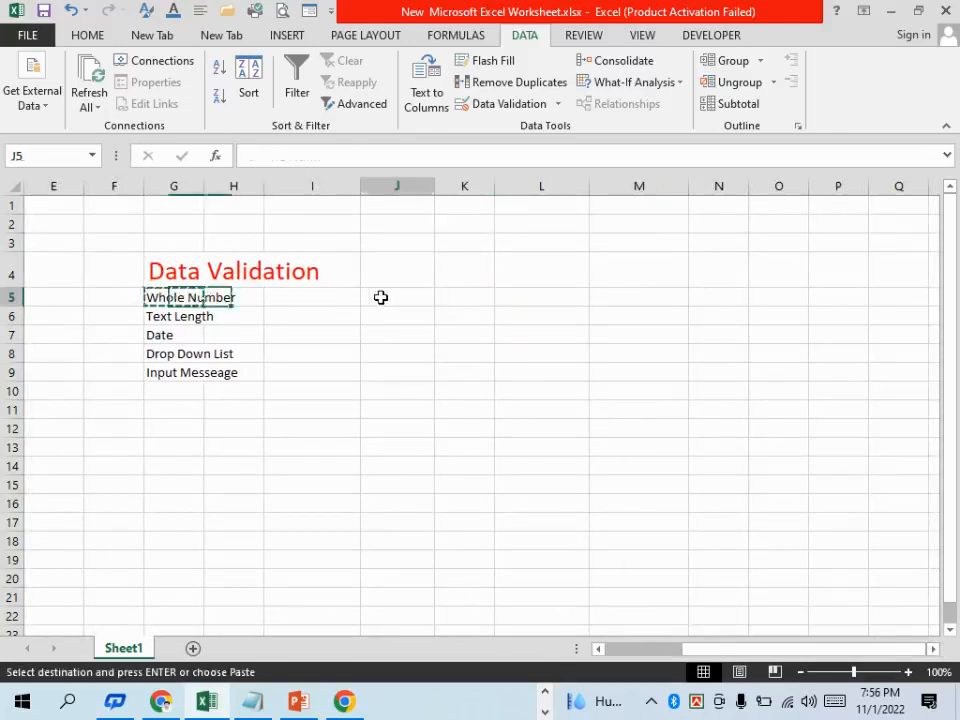
key("ctrl+v")
Copy the Text Length label from G6 into K5 and the Date label from G7 into L5
left_click(169, 314)
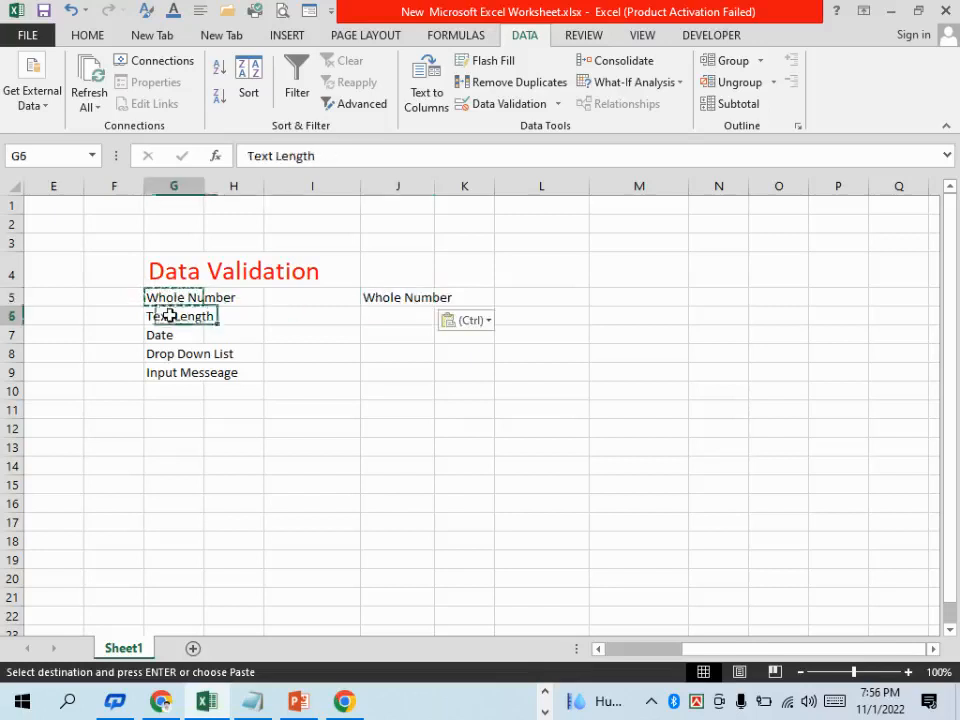
key("ctrl+c")
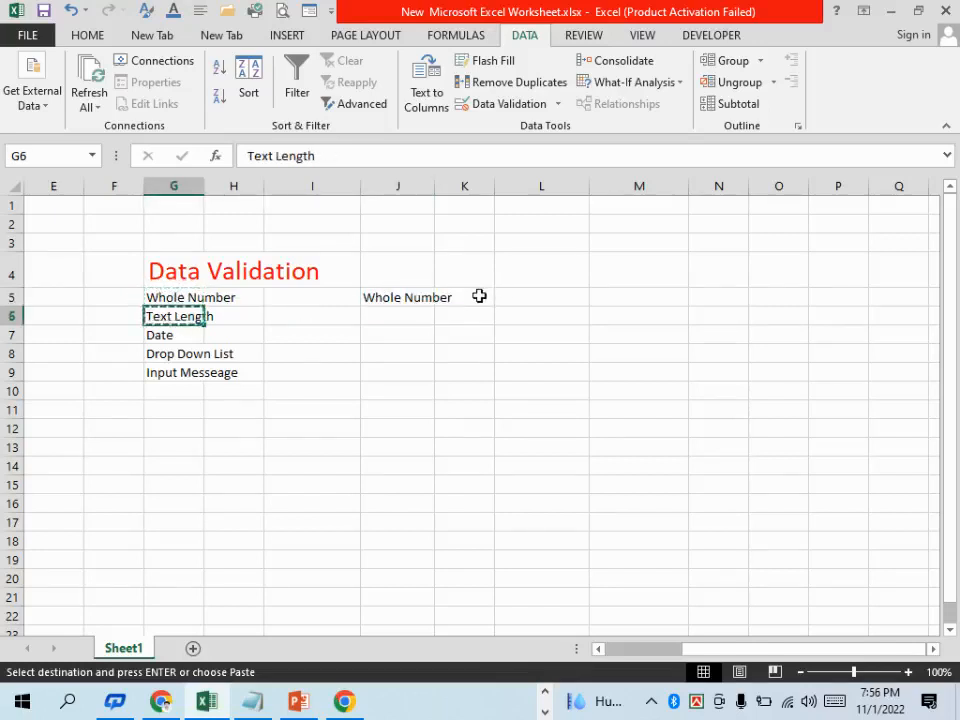
left_click(479, 297)
key("ctrl+v")
left_click(189, 338)
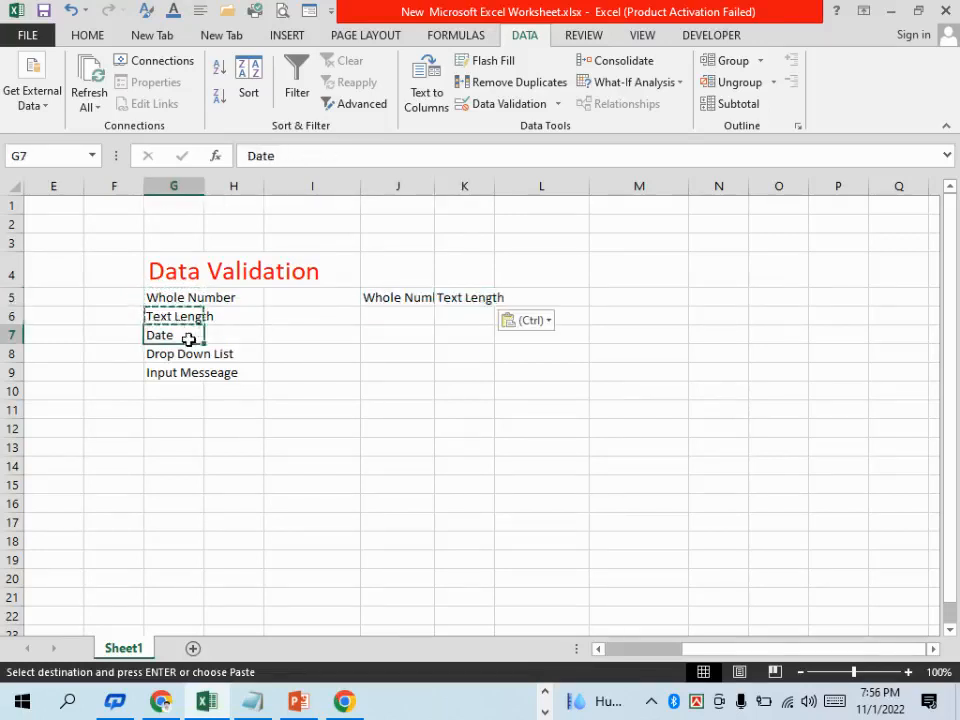
key("ctrl+c")
left_click(502, 299)
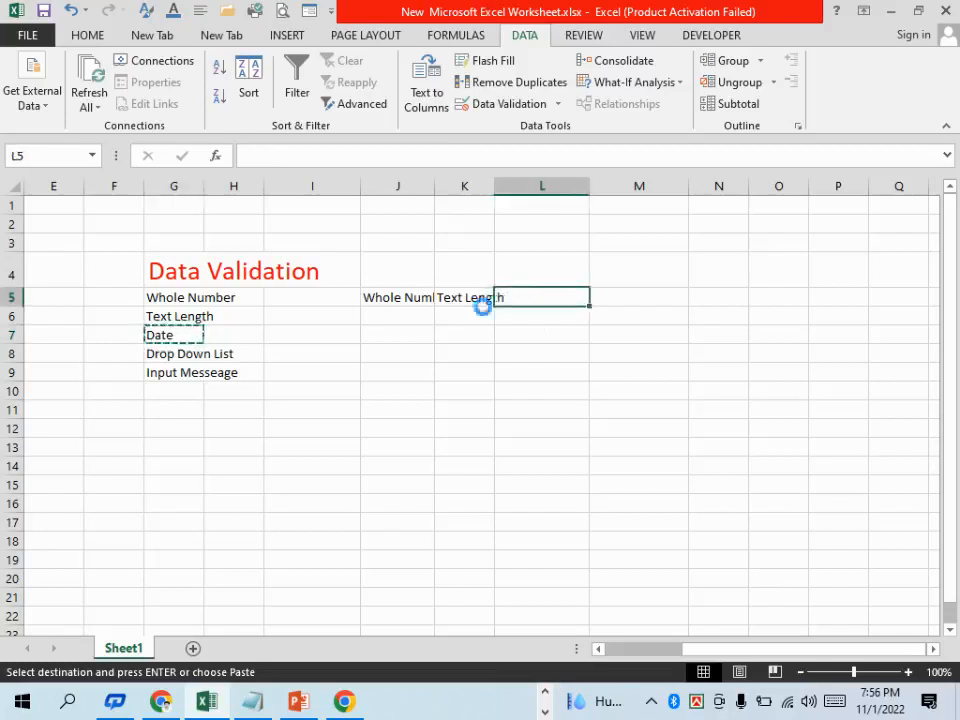
key("ctrl+v")
Copy the Drop Down List label from G8 into M5
left_click(197, 355)
key("ctrl+c")
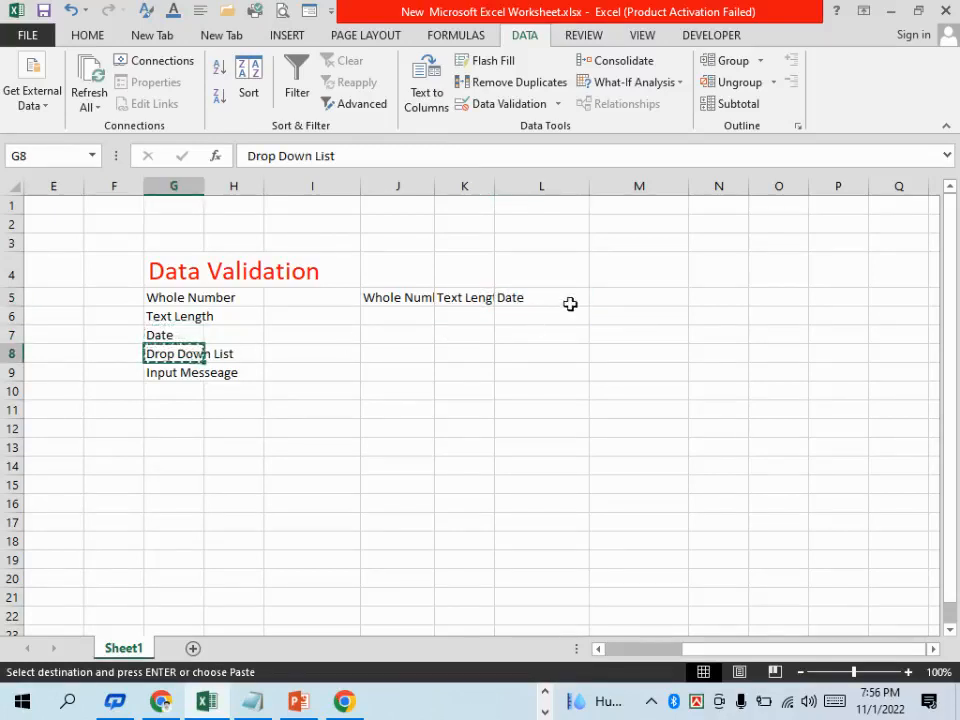
left_click(607, 298)
key("ctrl+v")
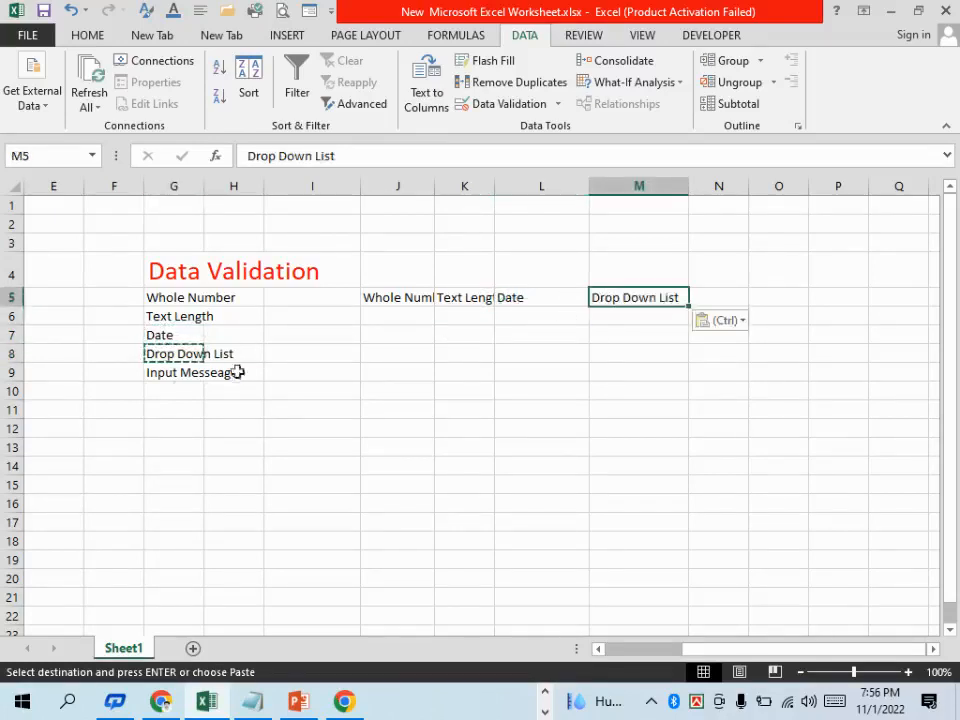
left_click(179, 372)
key("ctrl+c")
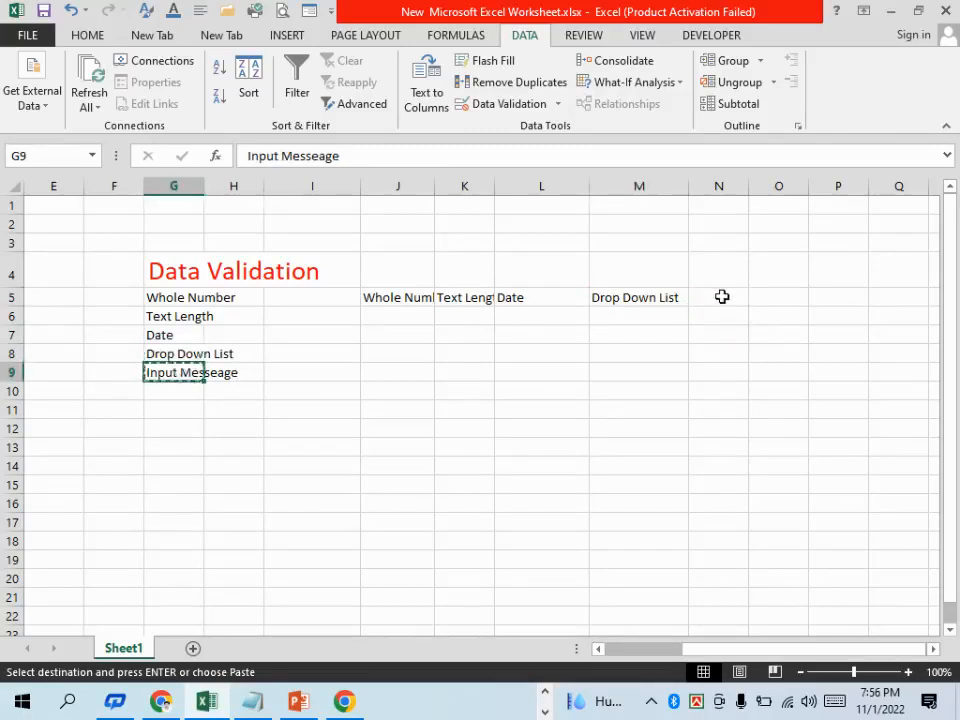
left_click(721, 297)
key("ctrl+c")
left_click(640, 390)
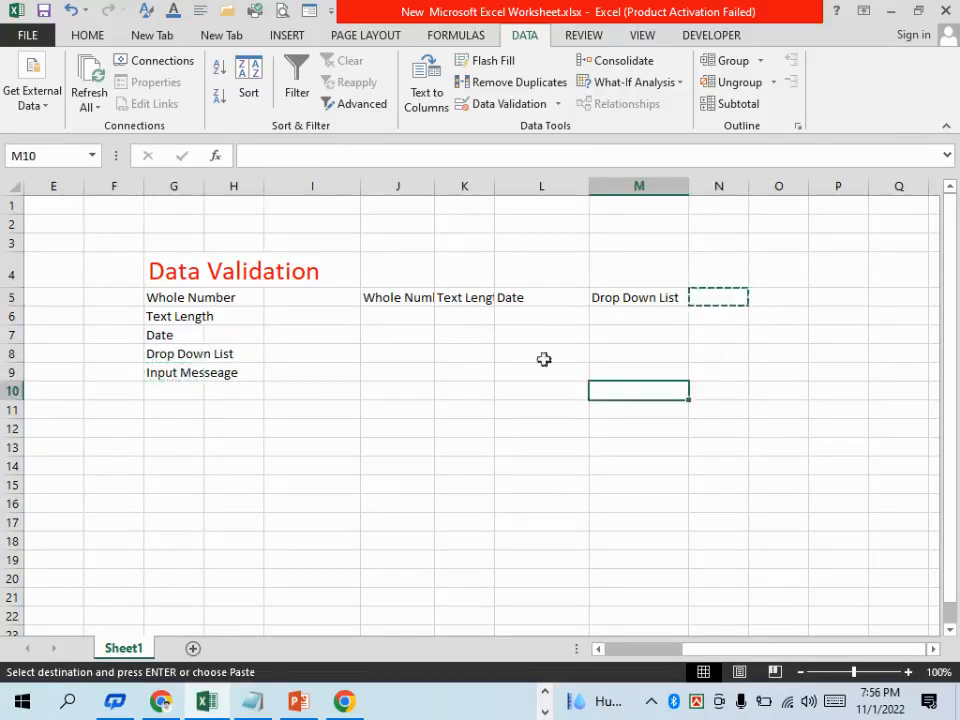
Autofit the widths of columns J and K to their heading text
double_click(434, 186)
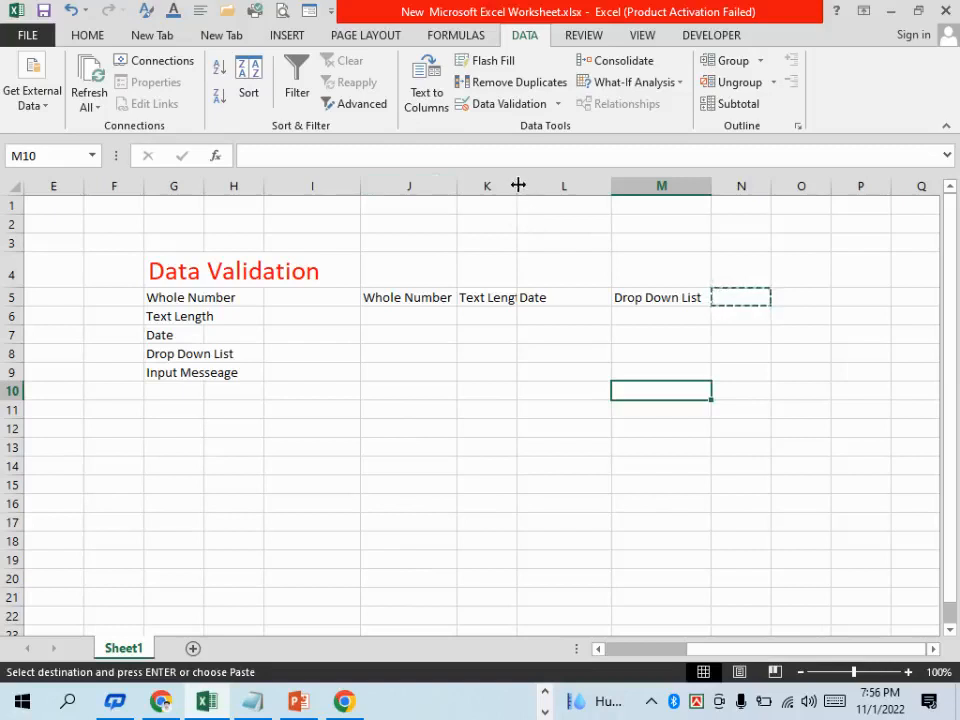
double_click(517, 186)
left_click(723, 319)
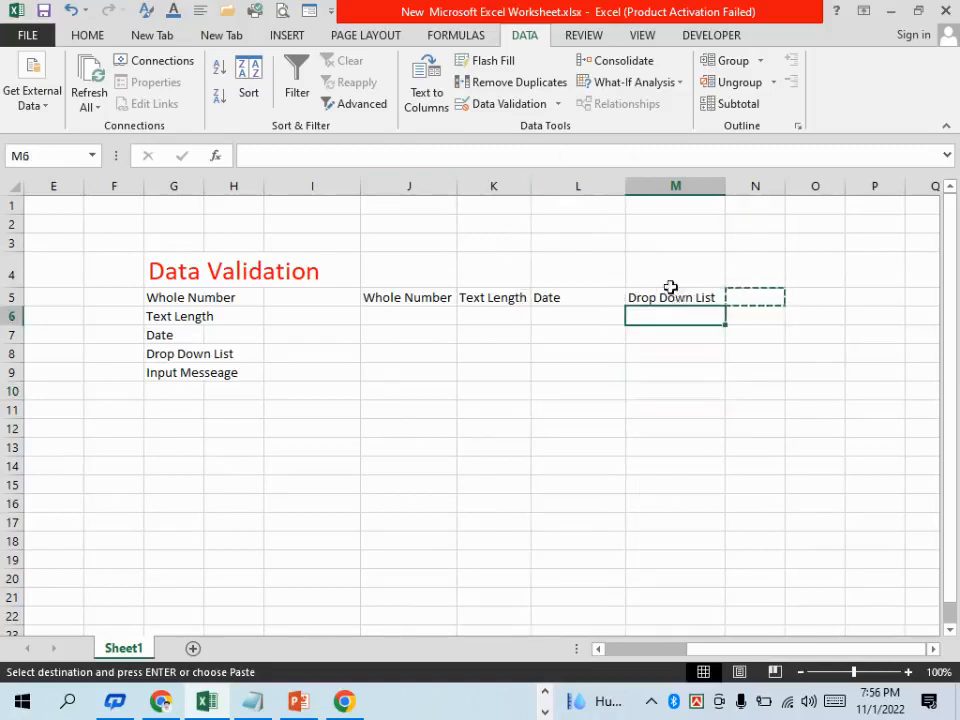
Center the headings in J5:M5 horizontally
left_click_drag(694, 302, 371, 291)
key("ctrl+v")
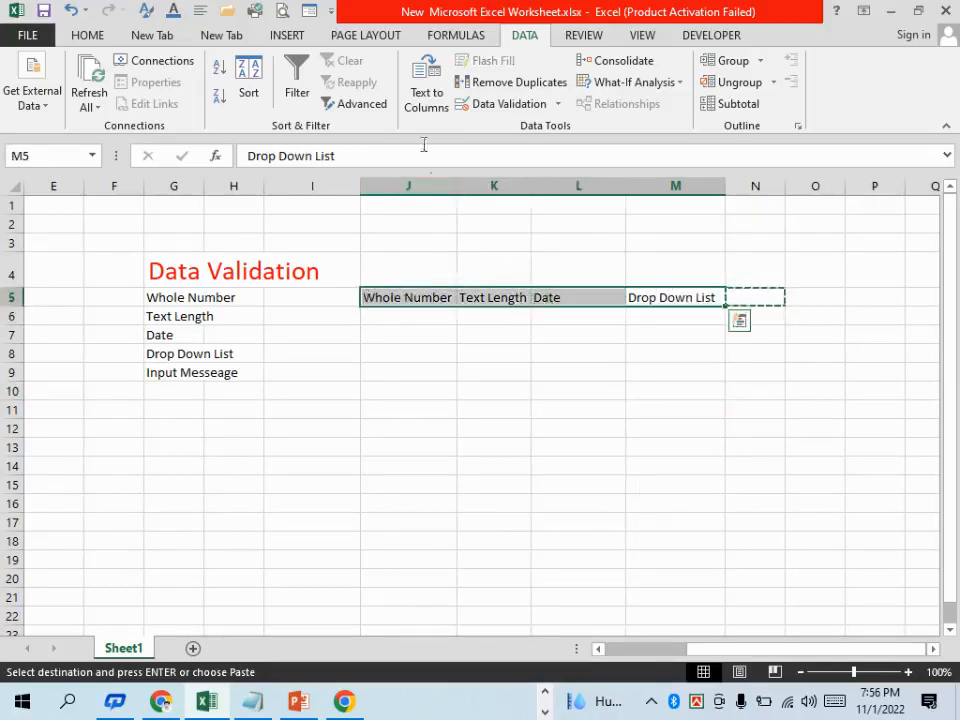
left_click(84, 35)
left_click(309, 97)
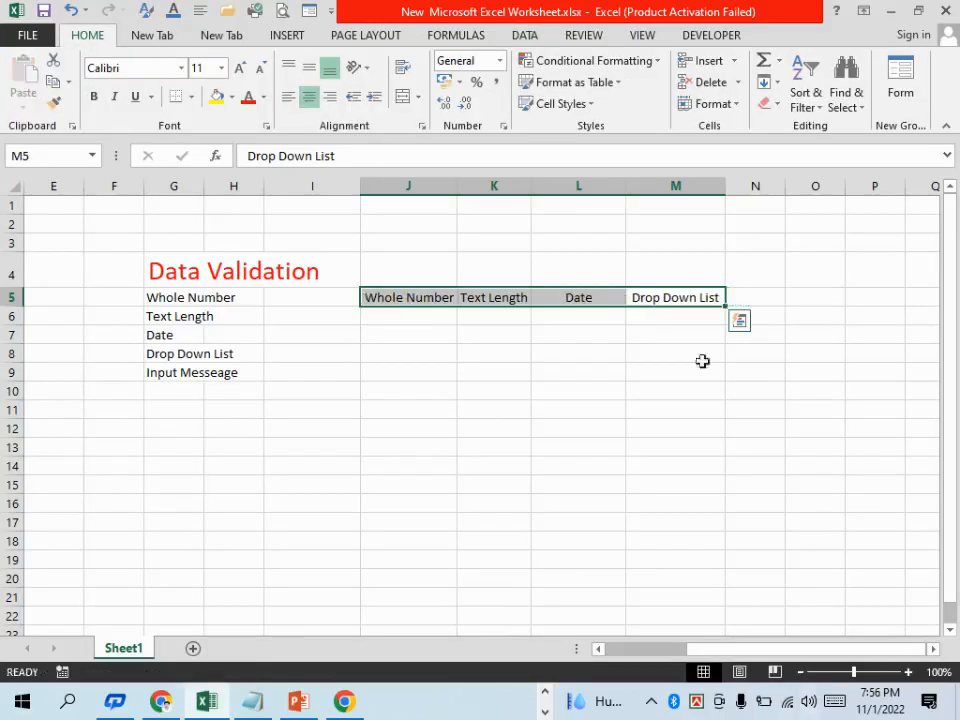
left_click(634, 372)
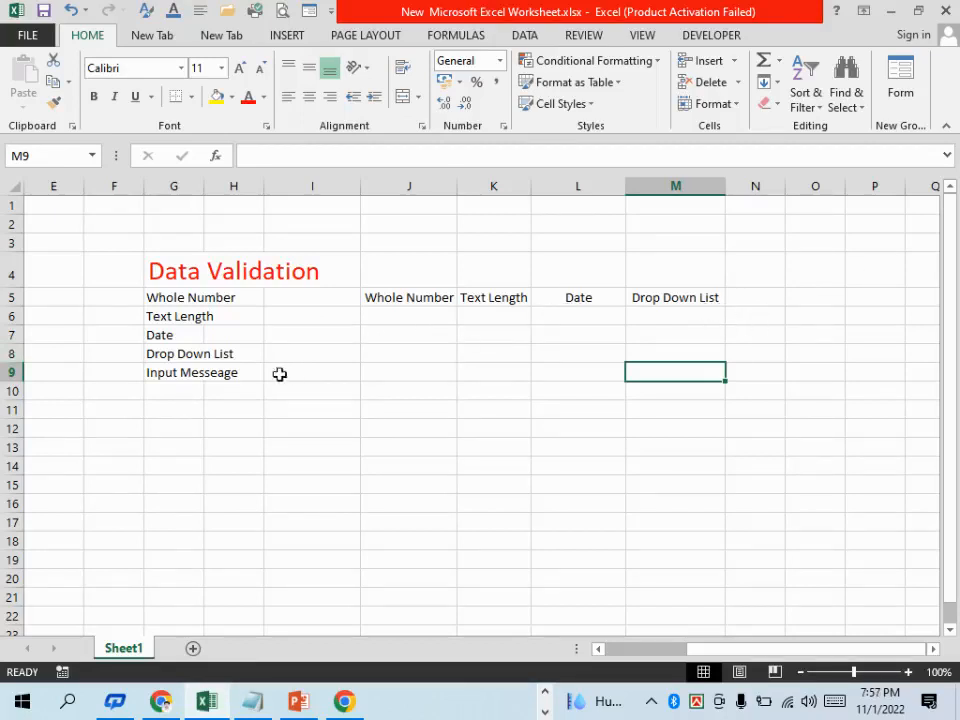
left_click(220, 373)
key("ctrl+c")
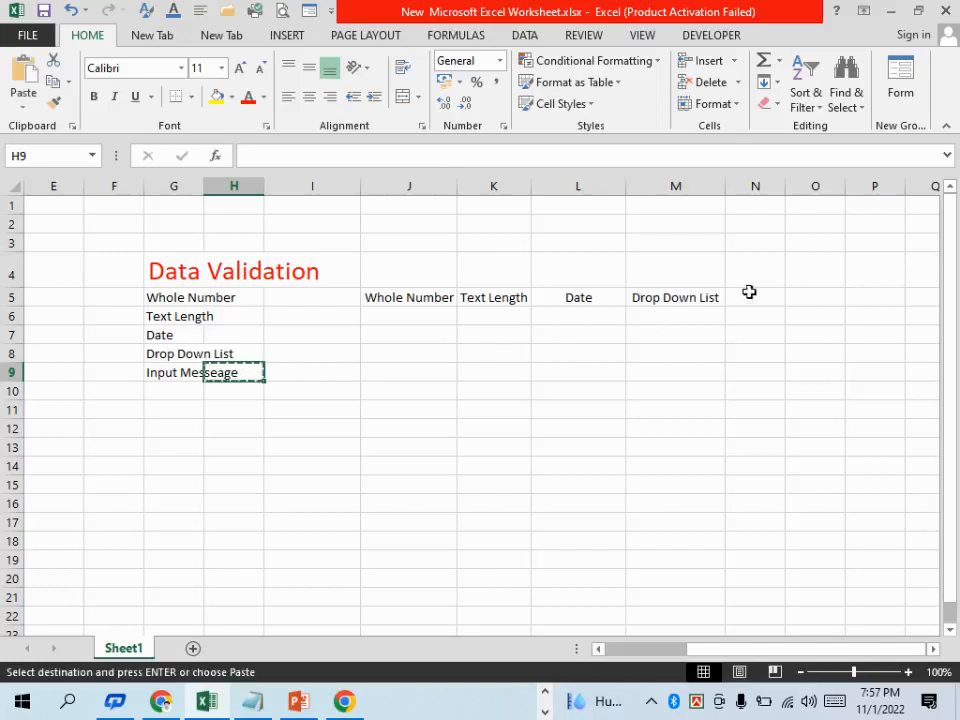
left_click(754, 295)
key("ctrl+v")
left_click(780, 367)
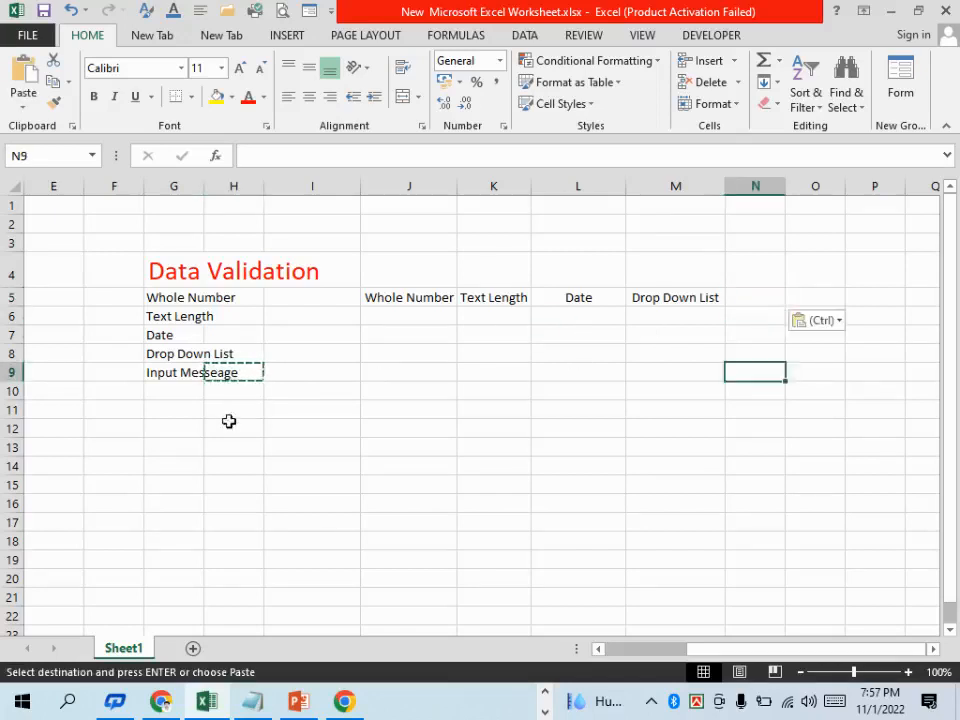
Copy the Input Messeage label from G9 into N5
left_click(229, 424)
left_click(173, 380)
key("ctrl+c")
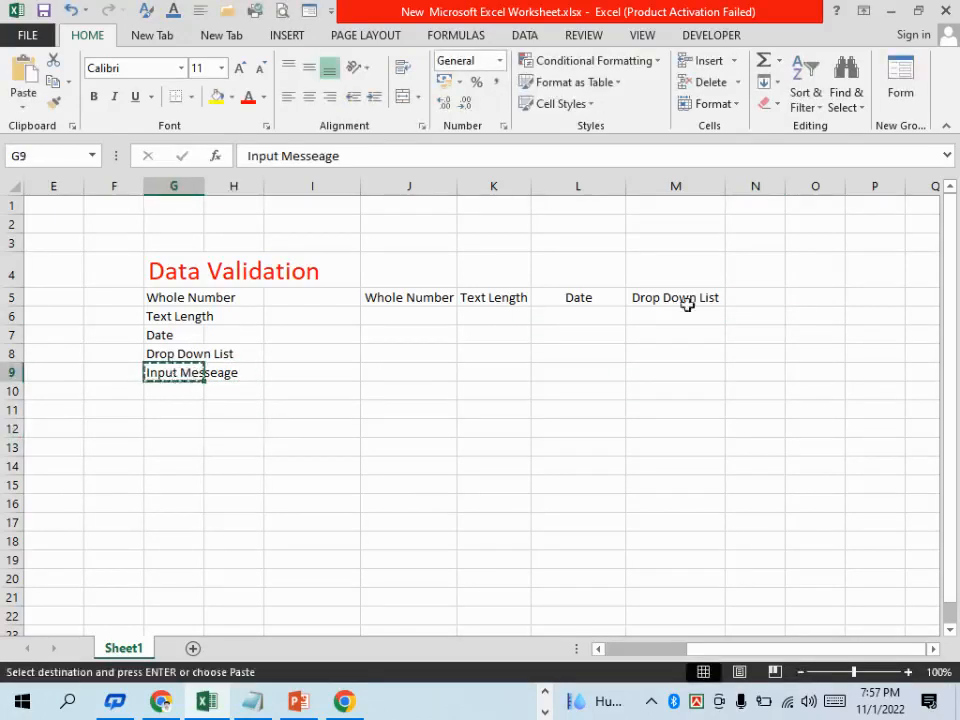
left_click(752, 300)
key("ctrl+v")
left_click(734, 385)
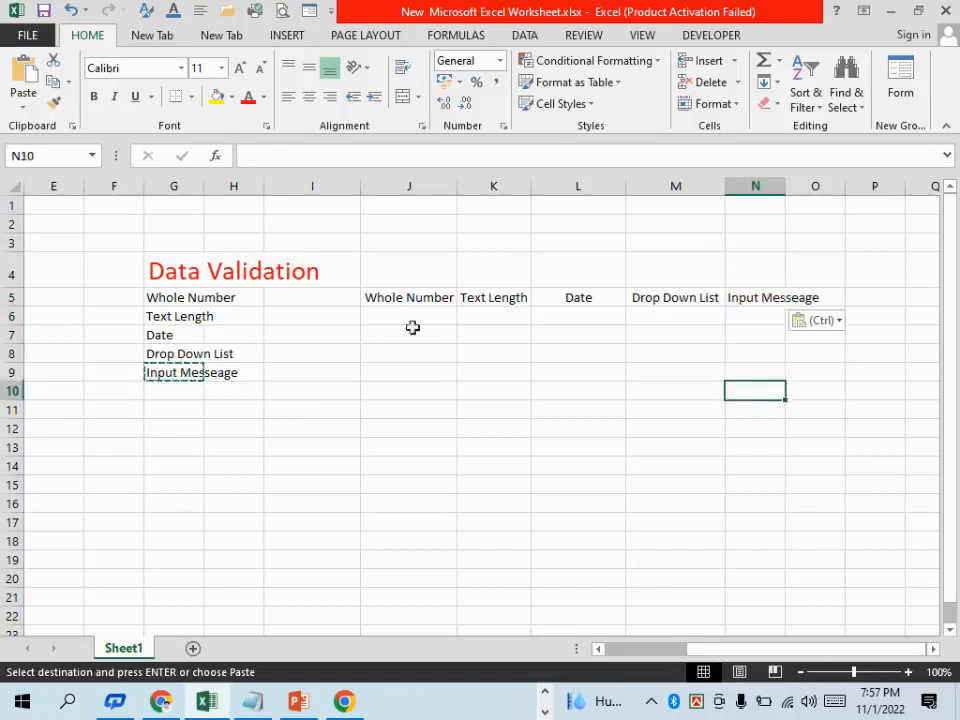
Fill the heading cells J5:O5 with the standard light blue color
left_click_drag(393, 301, 797, 298)
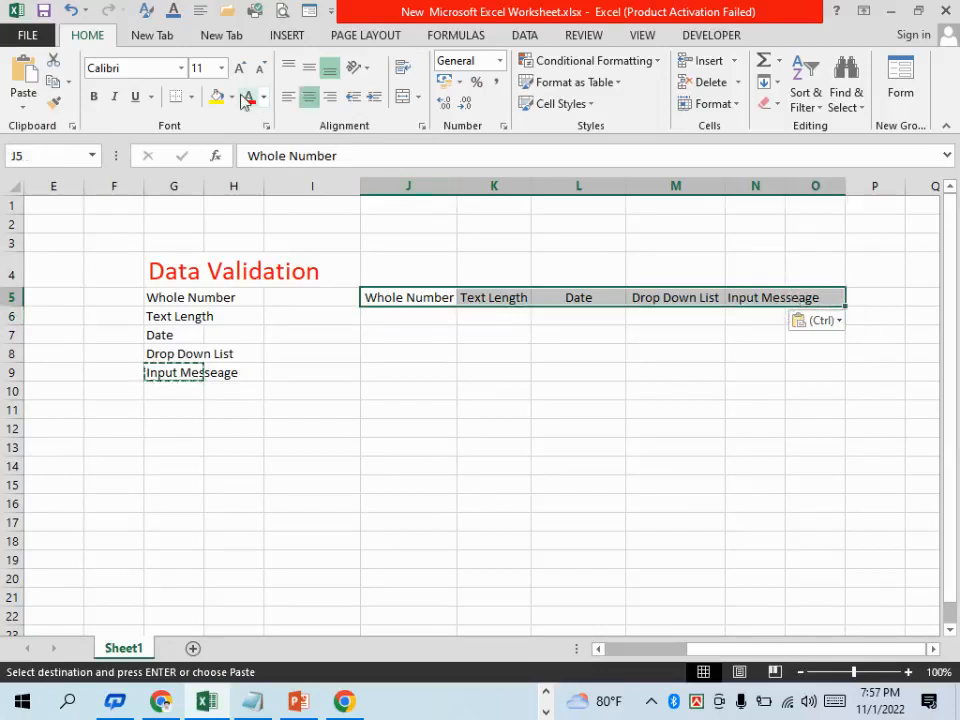
left_click(231, 97)
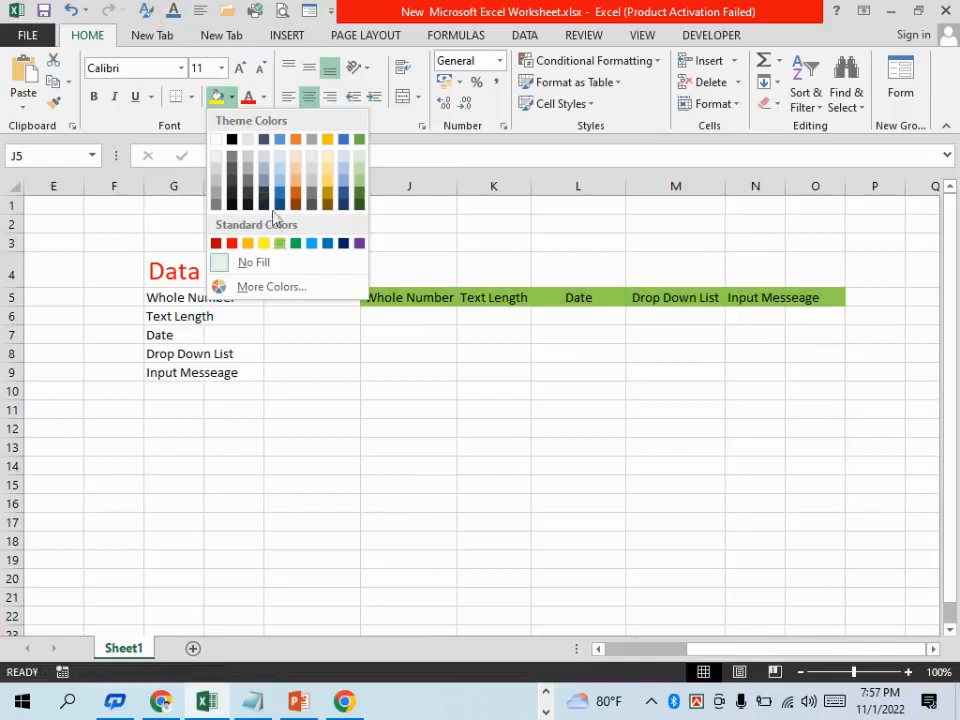
key("ctrl+c")
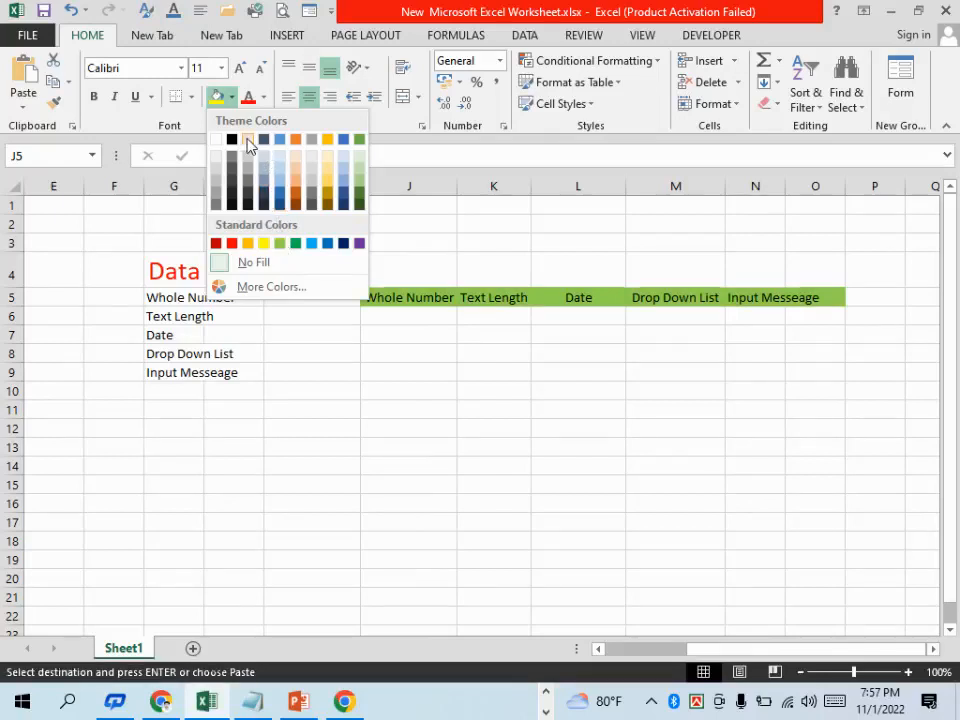
left_click(315, 241)
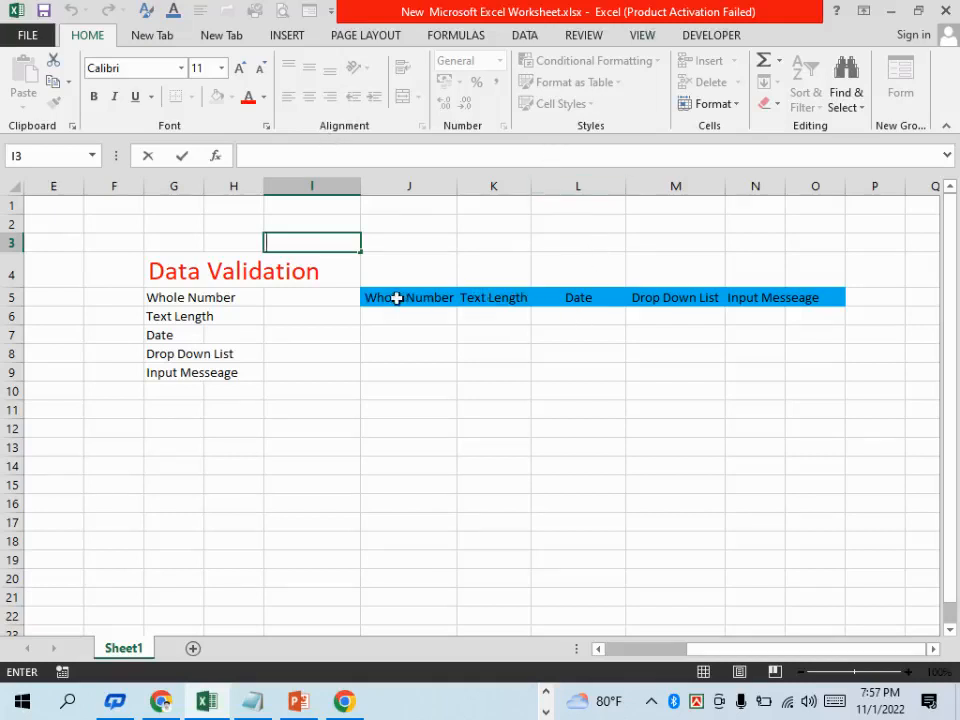
Set the font color of the heading cells J5:O5 to standard dark blue
left_click_drag(396, 298, 798, 297)
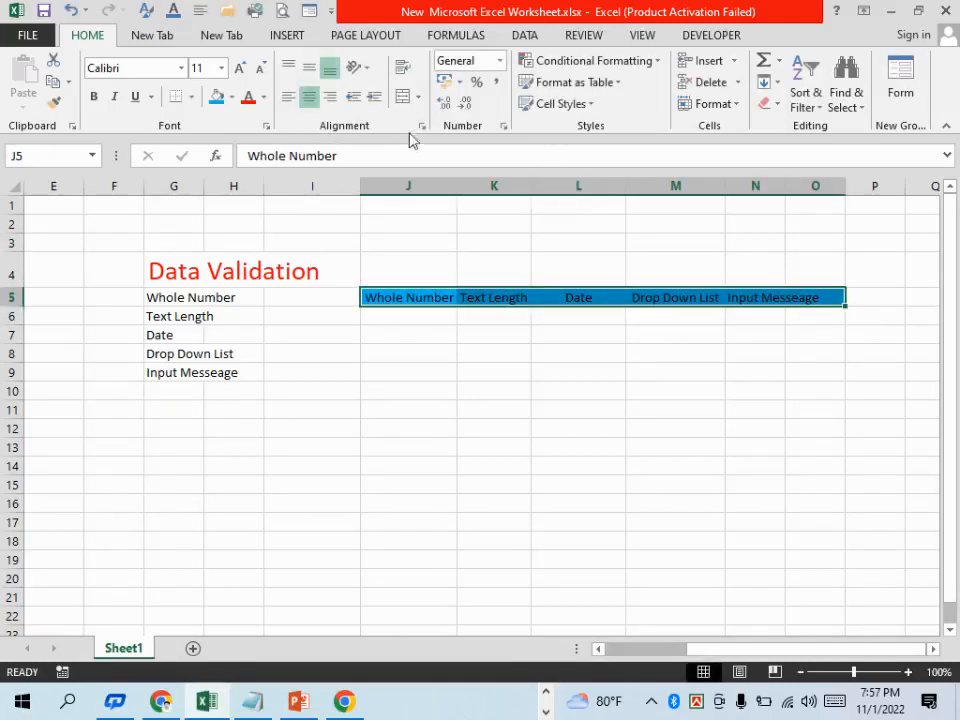
left_click(265, 99)
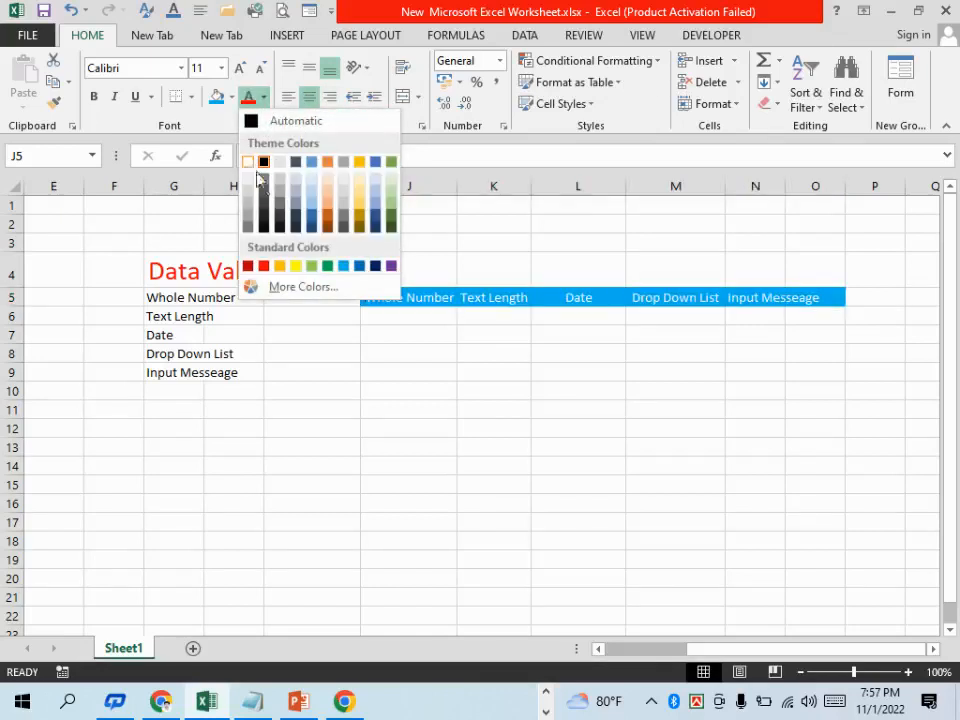
left_click(376, 266)
scroll(504, 400, "up", 1)
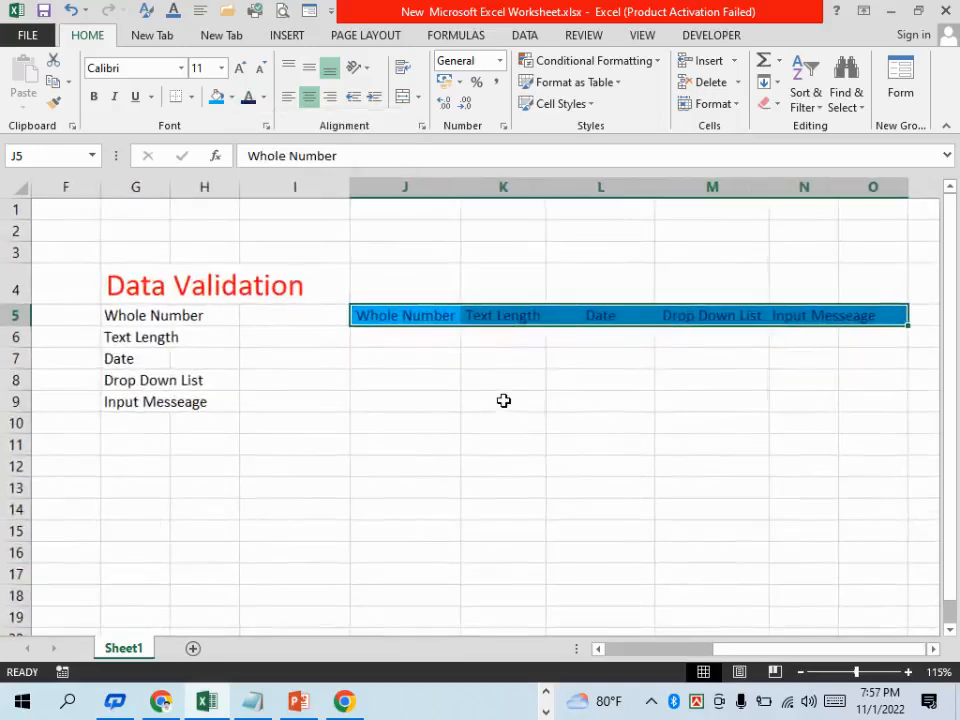
left_click(504, 400)
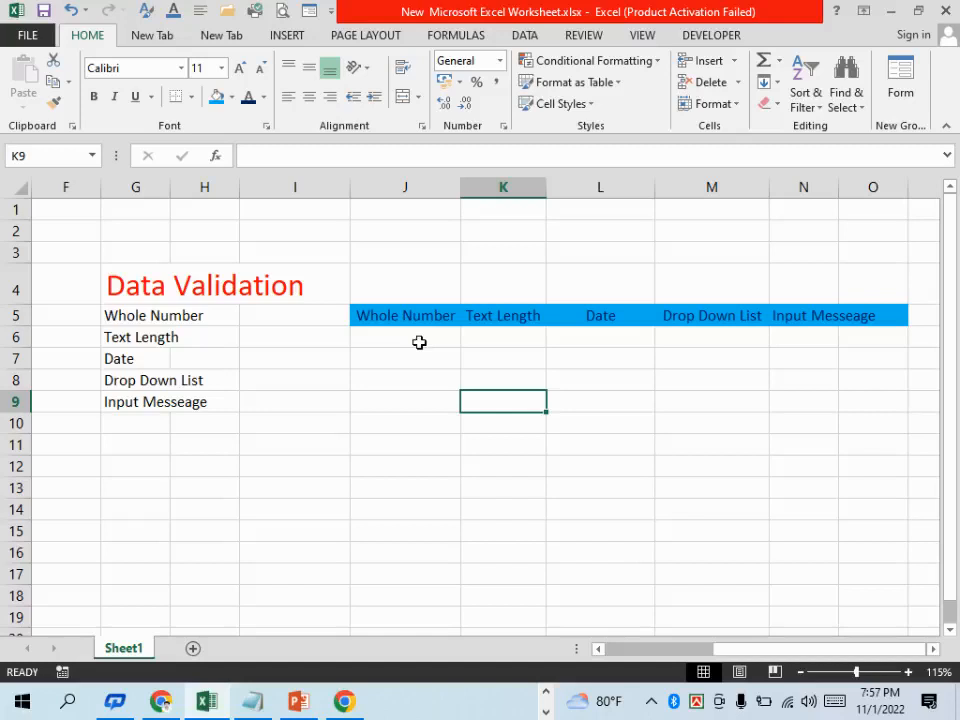
left_click_drag(415, 337, 419, 556)
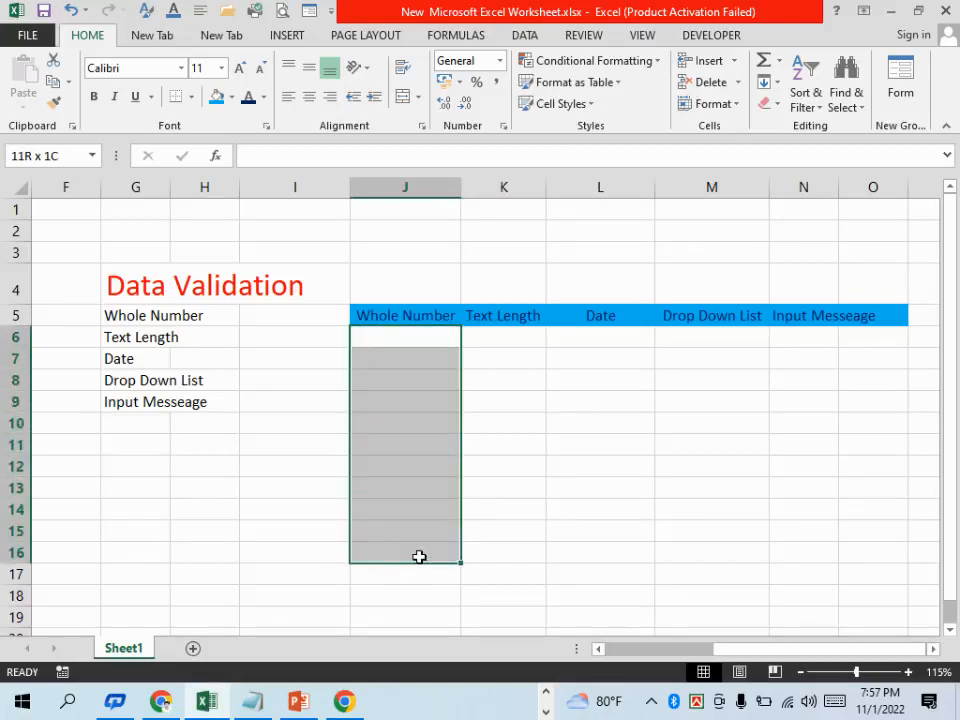
left_click_drag(419, 556, 419, 556)
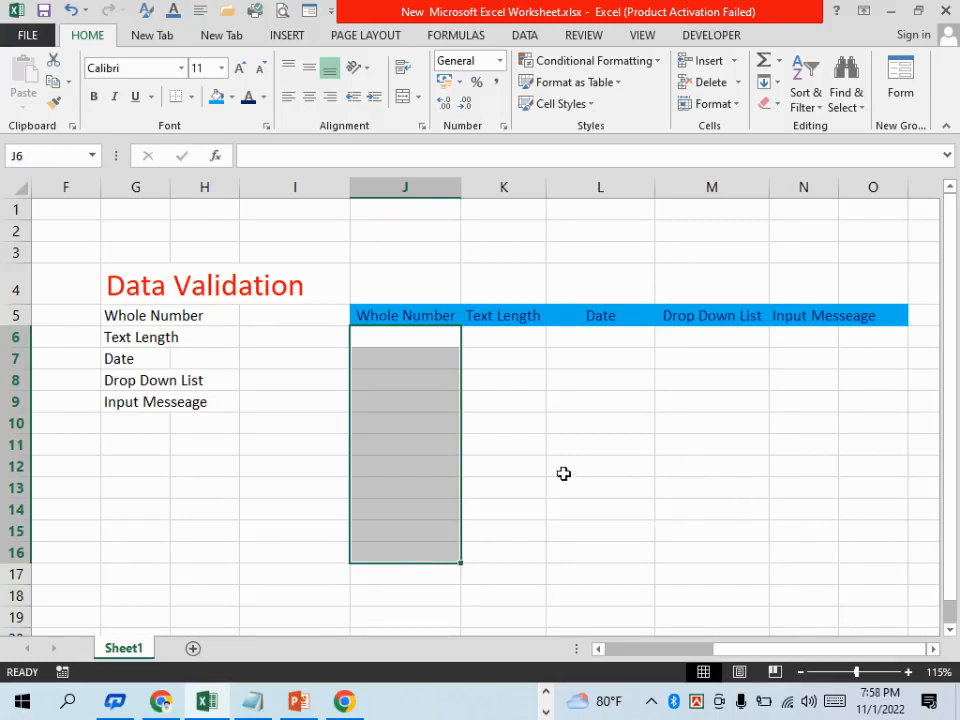
left_click(559, 428)
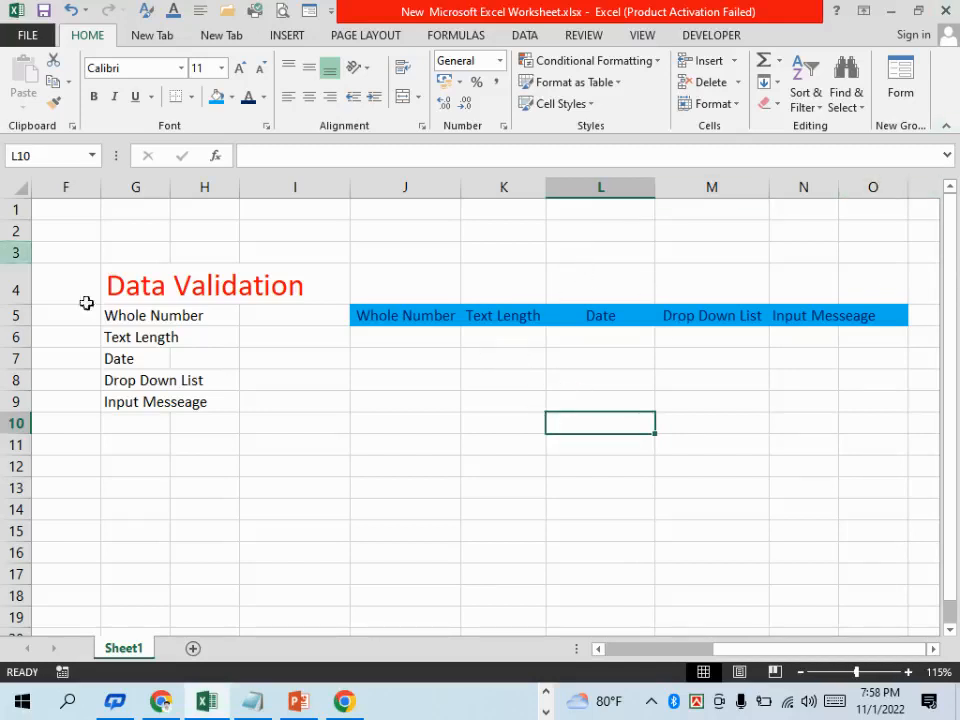
left_click_drag(373, 338, 387, 510)
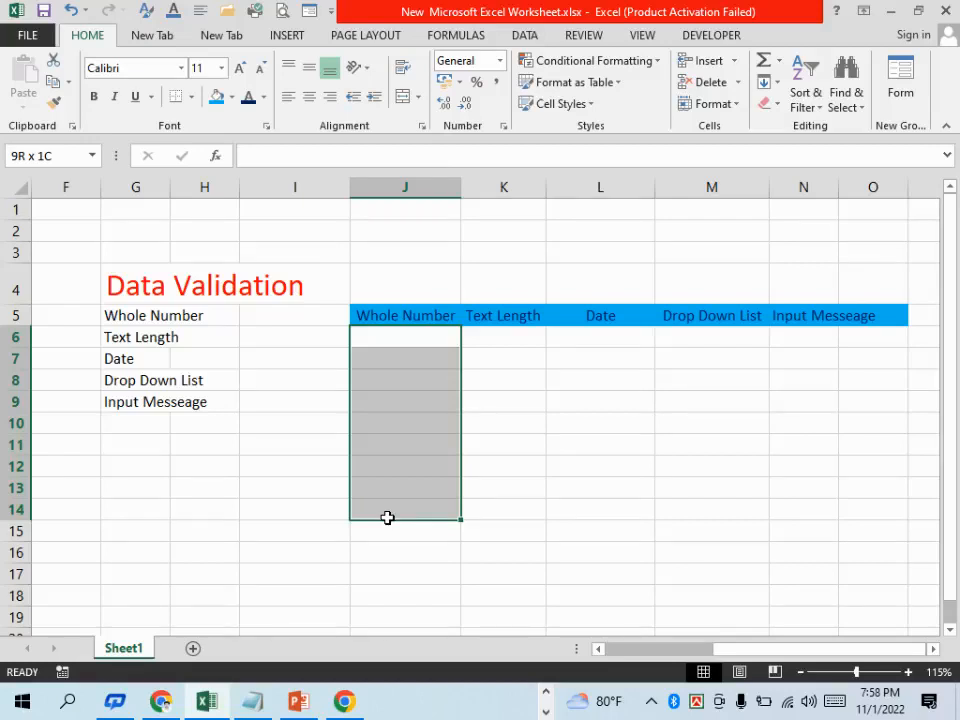
left_click_drag(387, 517, 389, 524)
left_click(510, 470)
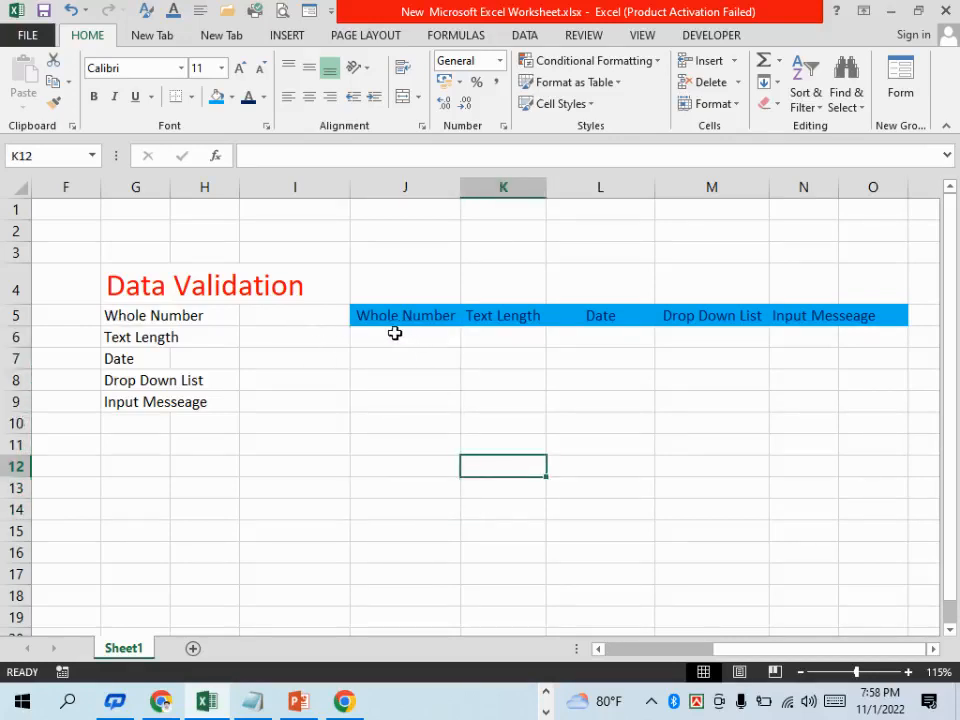
Apply all borders to the cell range J6:O19 below the headings
left_click_drag(395, 333, 845, 611)
left_click(193, 97)
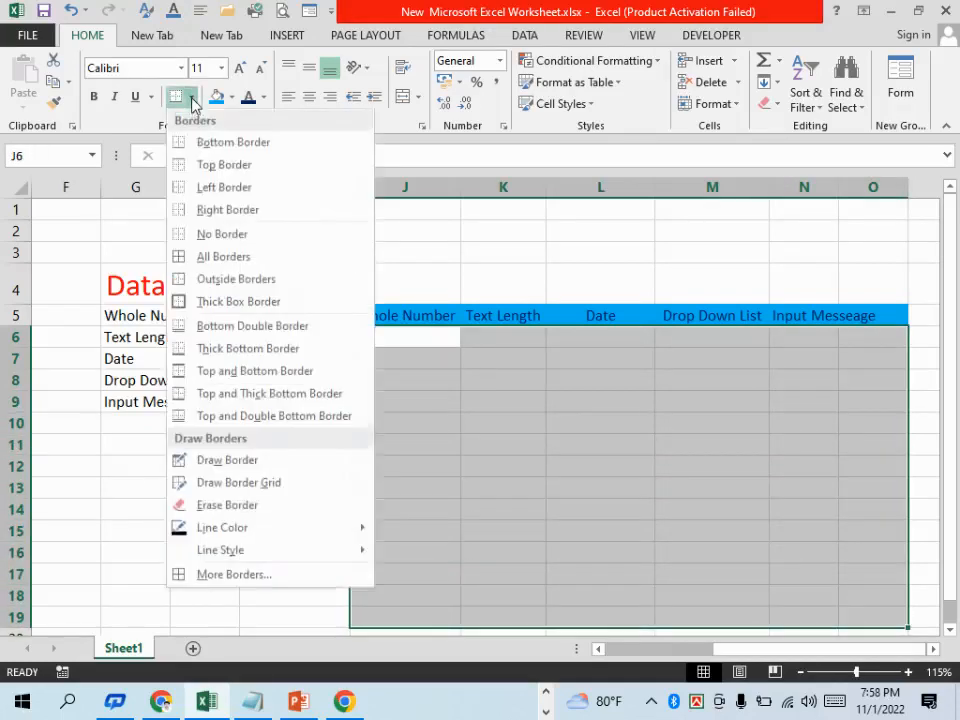
left_click(215, 257)
left_click(617, 446)
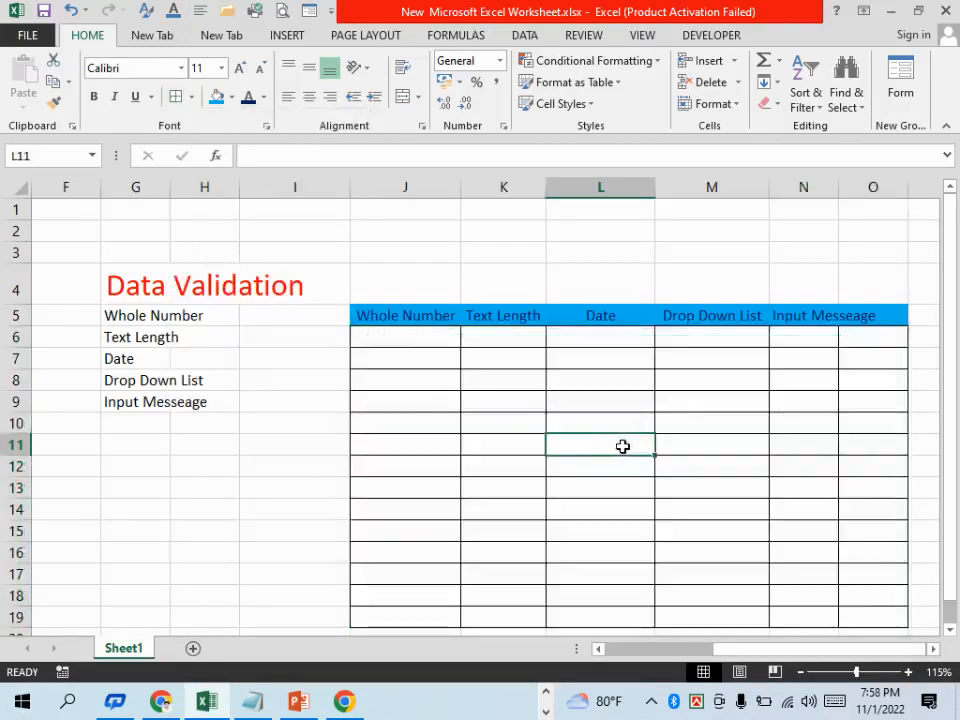
scroll(622, 446, "down", 3)
scroll(613, 499, "up", 3)
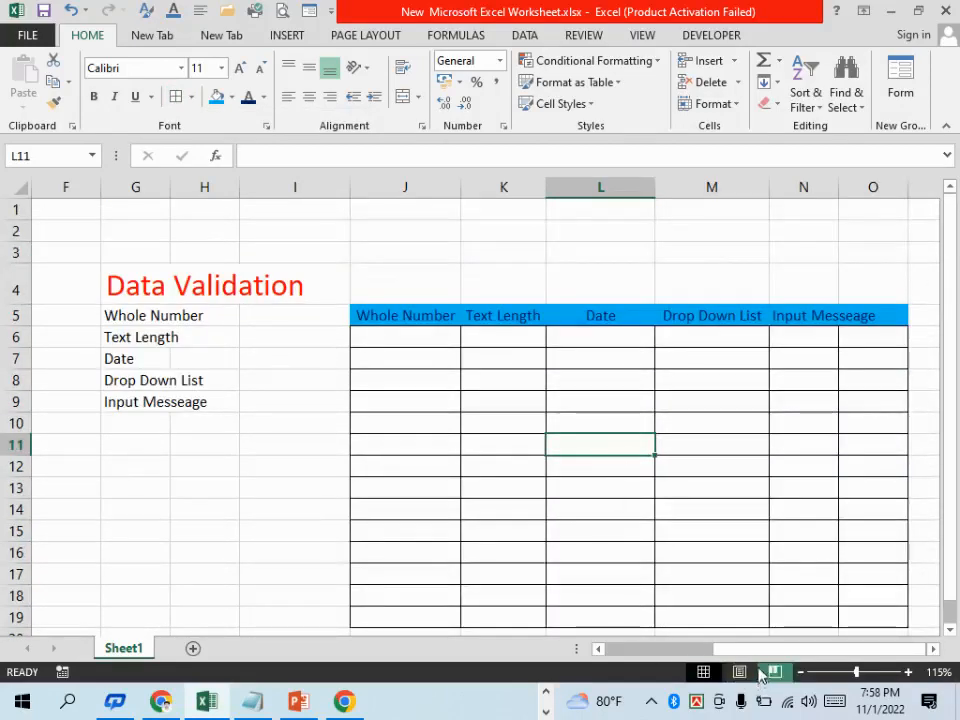
mouse_move(748, 650)
left_mouse_down()
mouse_move(696, 650)
mouse_move(750, 650)
left_mouse_up()
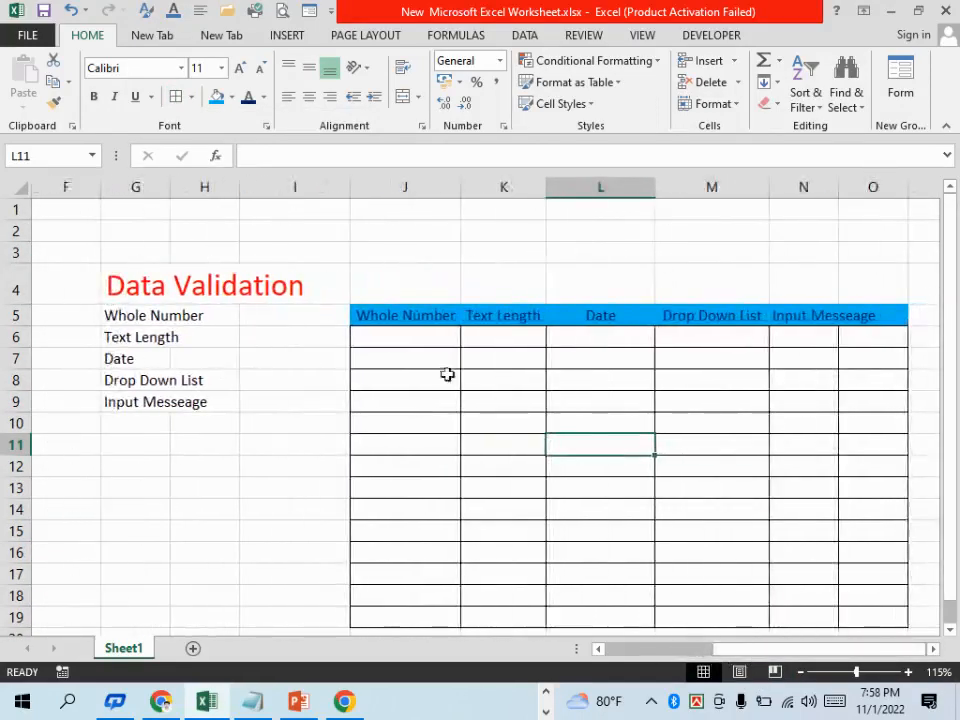
Add a data validation rule to J6:J19 that allows only whole numbers between 1 and 100
left_click_drag(407, 339, 407, 617)
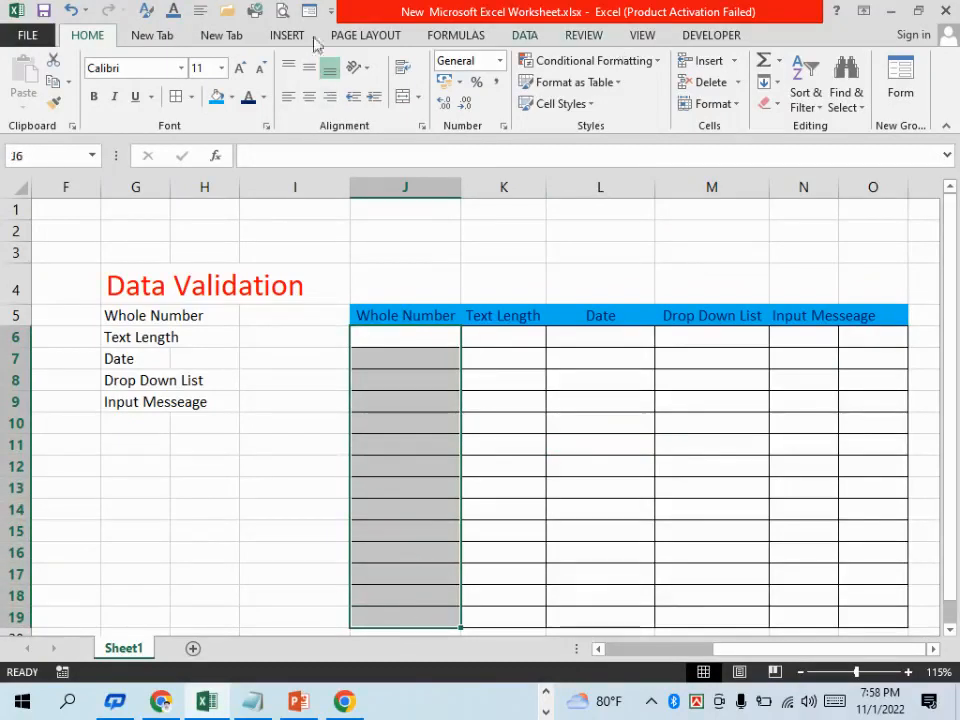
left_click(520, 37)
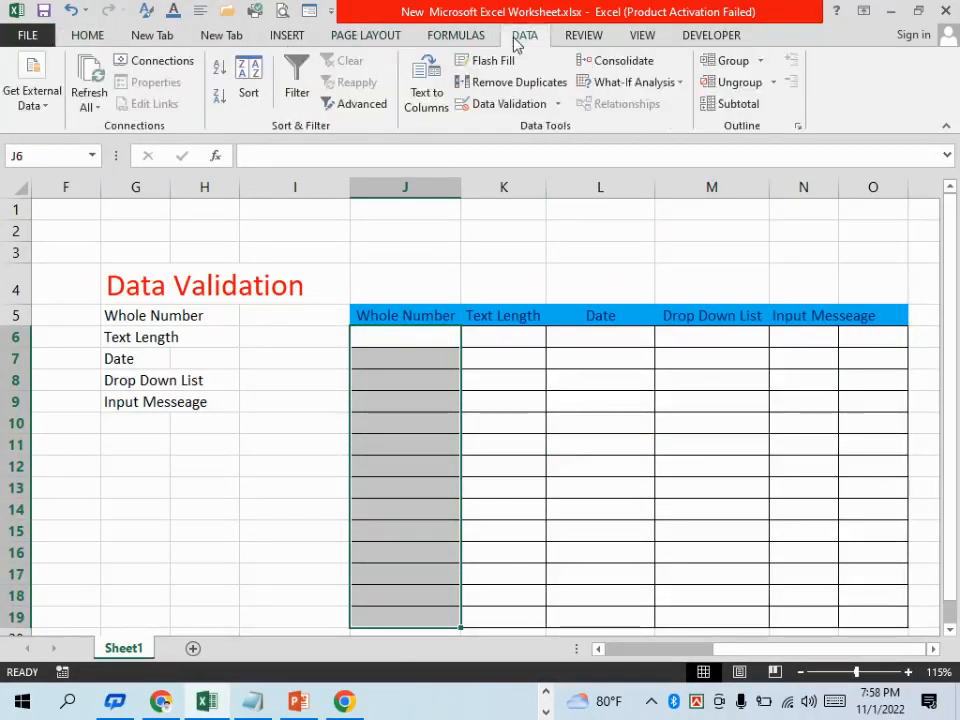
left_click(505, 110)
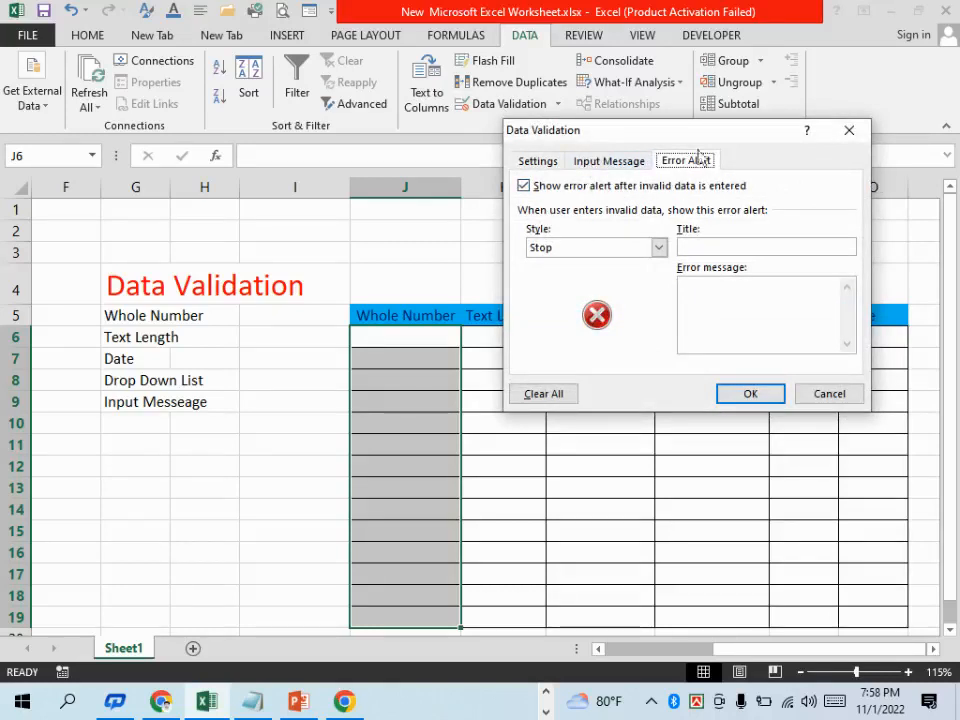
left_click(541, 168)
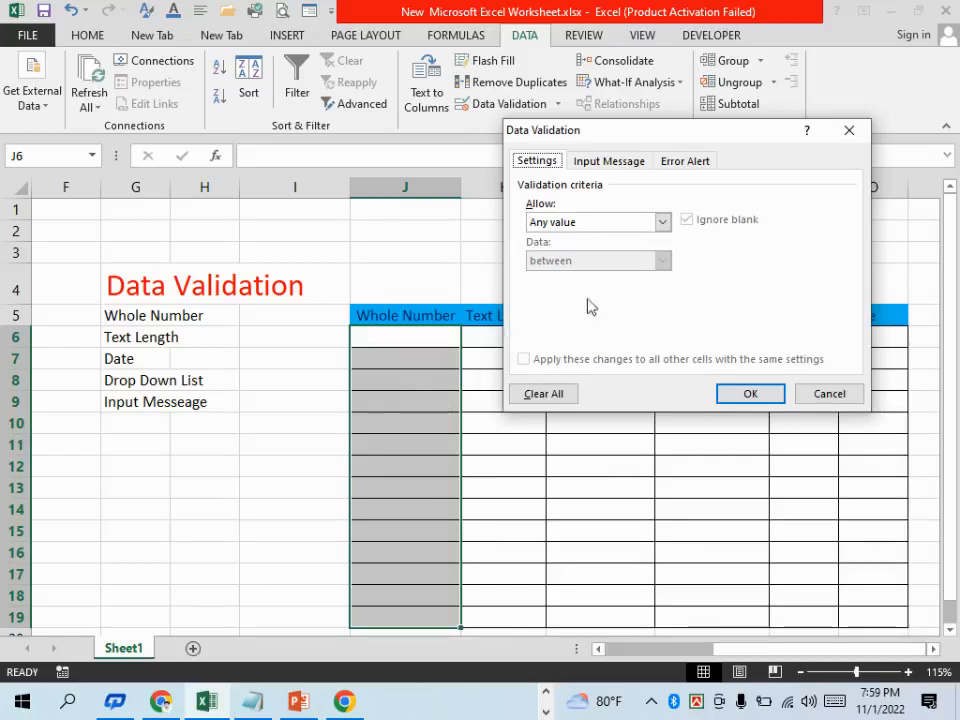
left_click(662, 222)
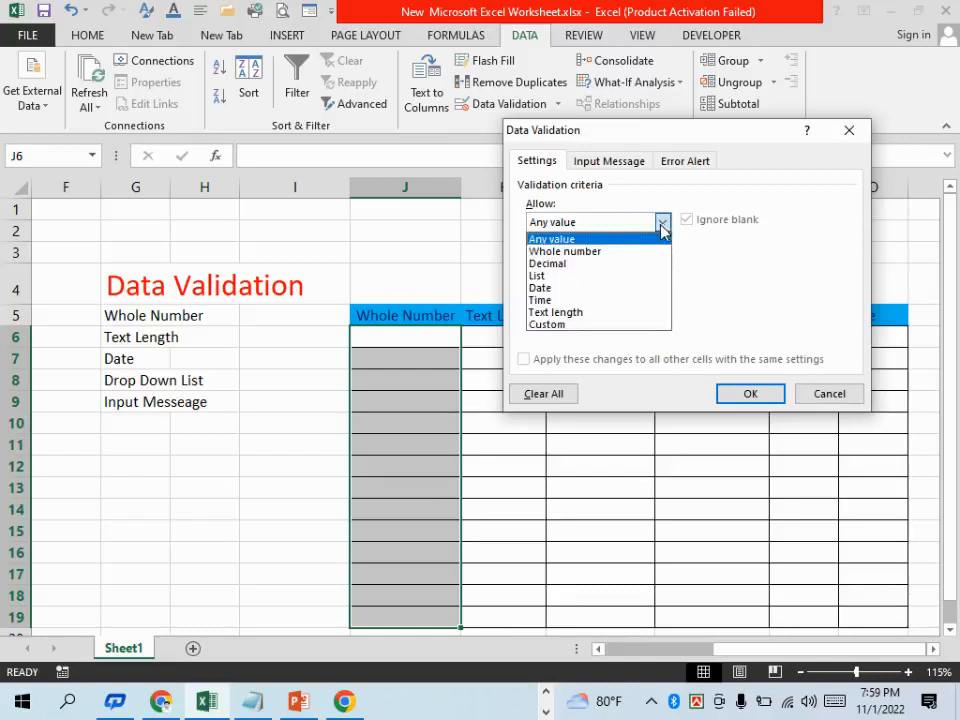
left_click(589, 252)
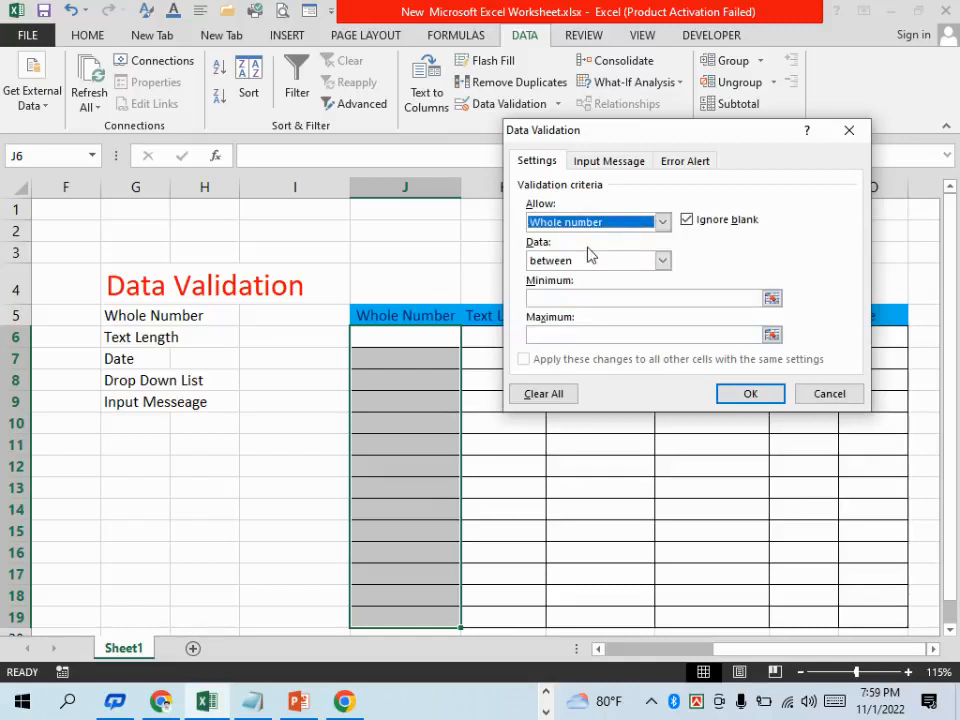
left_click(558, 298)
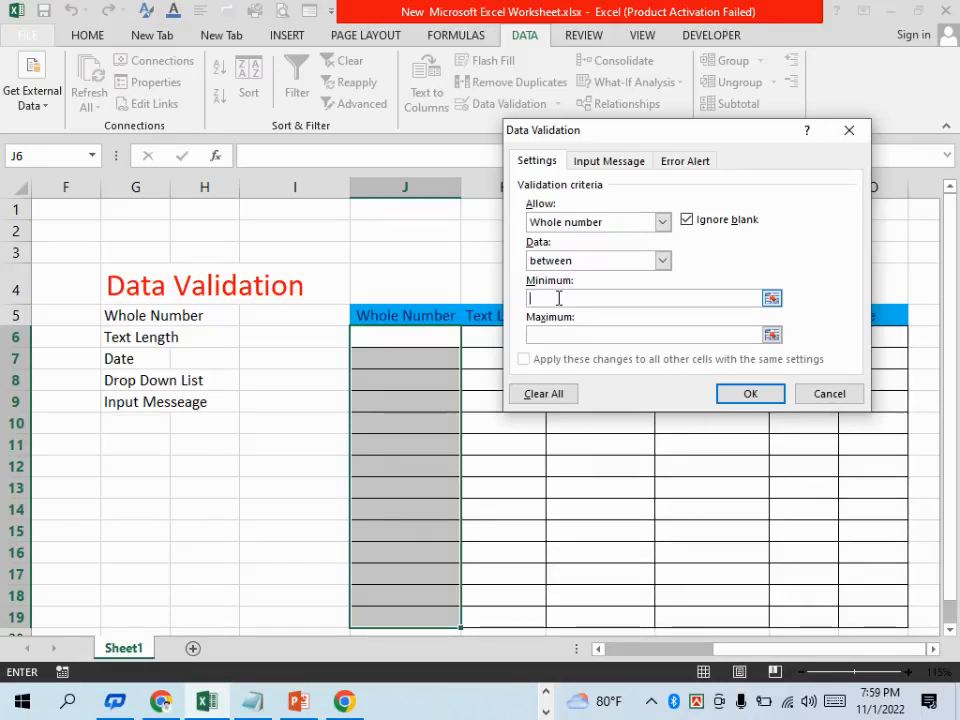
type("1")
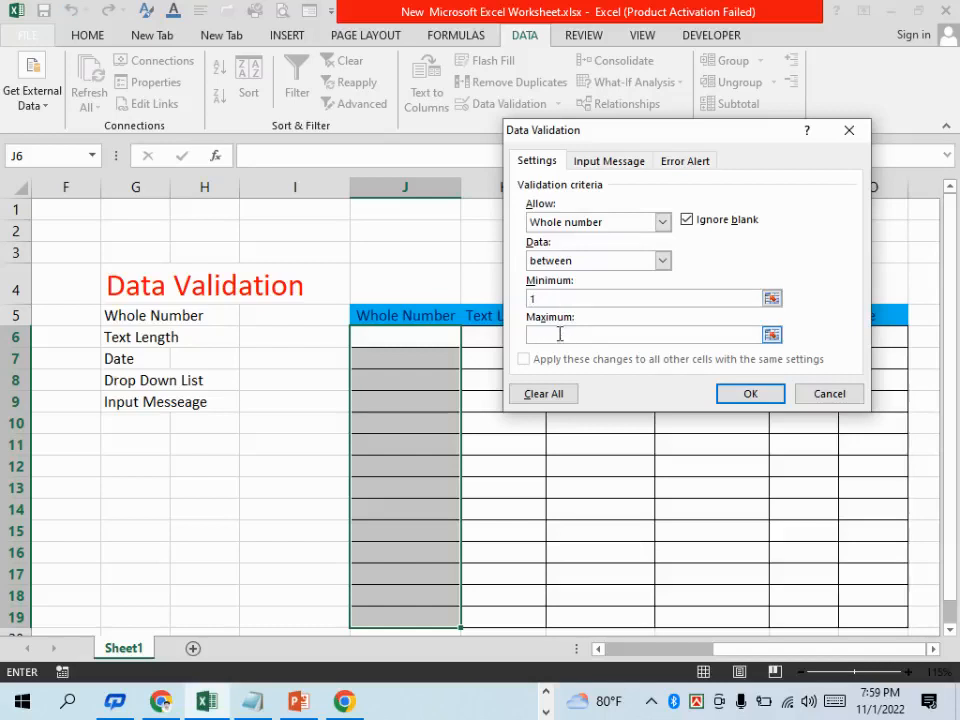
left_click(560, 334)
type("100")
left_click(746, 394)
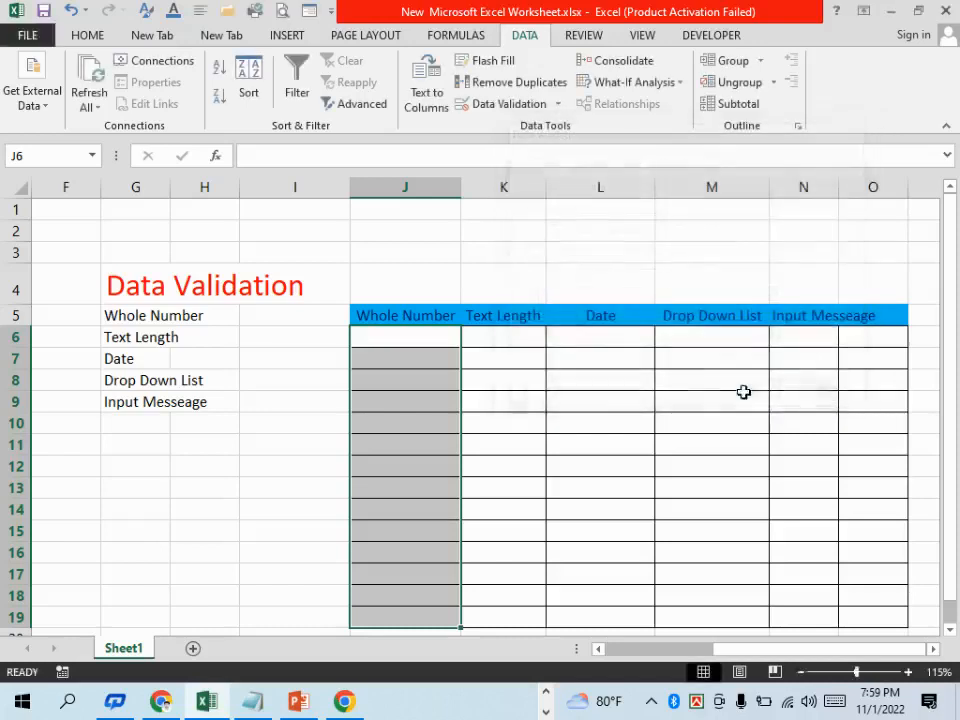
Test the validation rule by trying to enter 102 and 0 in cell J6, discarding both entries
left_click(589, 446)
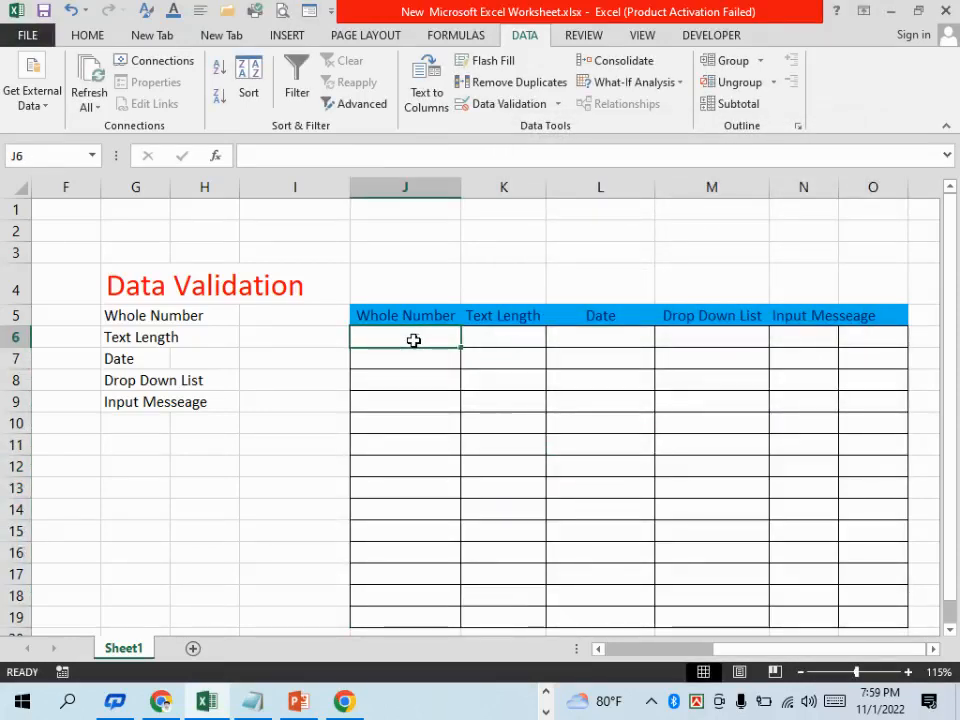
type("102")
key("Return")
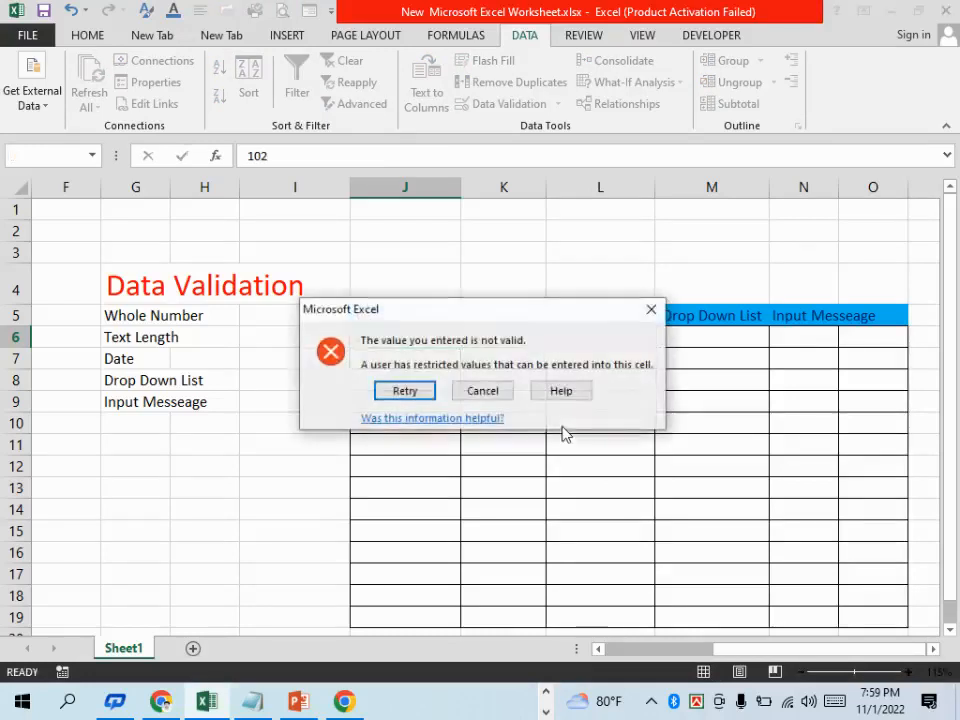
left_click_drag(431, 314, 614, 265)
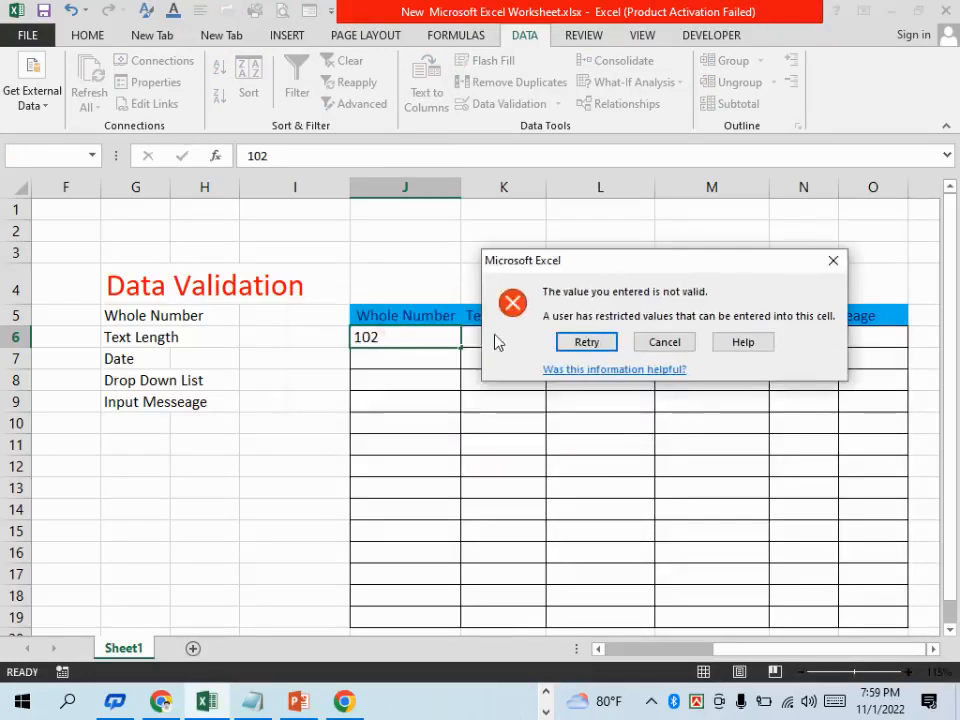
left_click(656, 348)
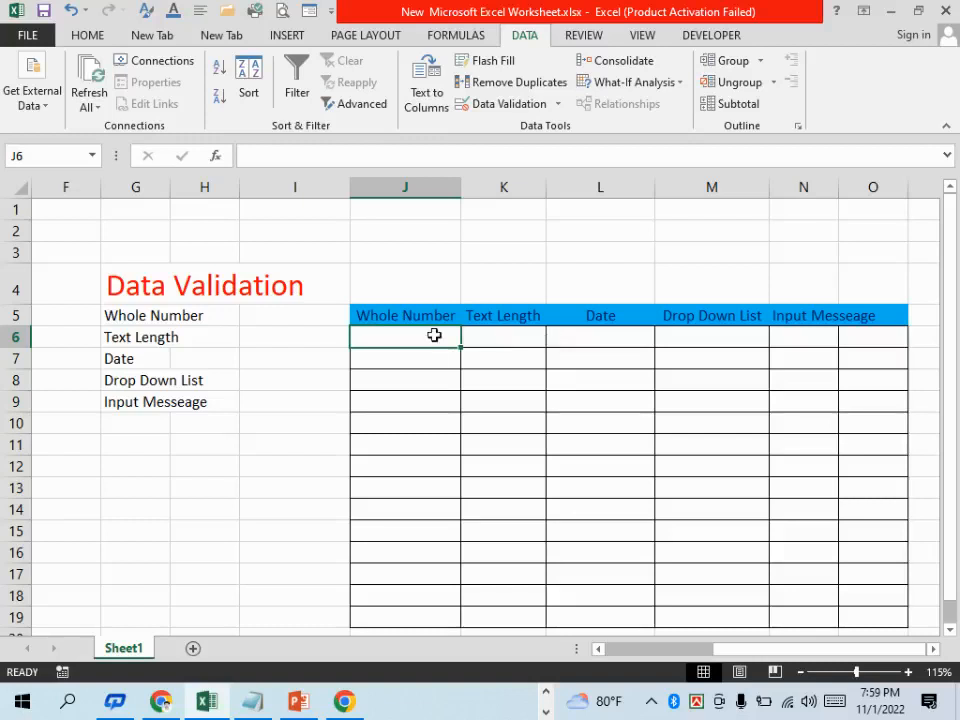
type("0")
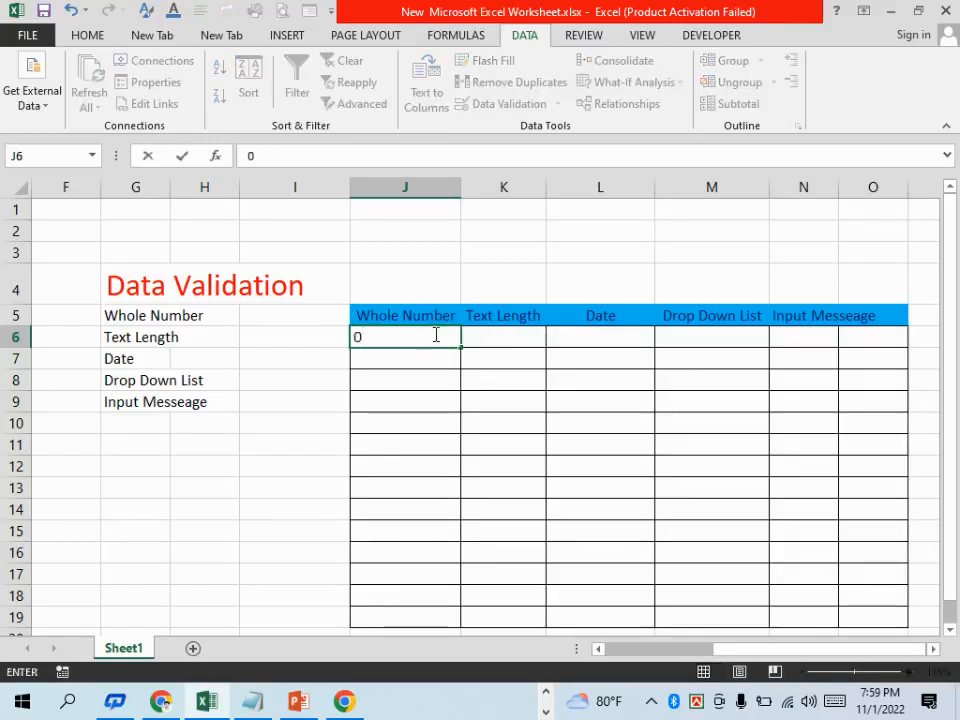
key("Return")
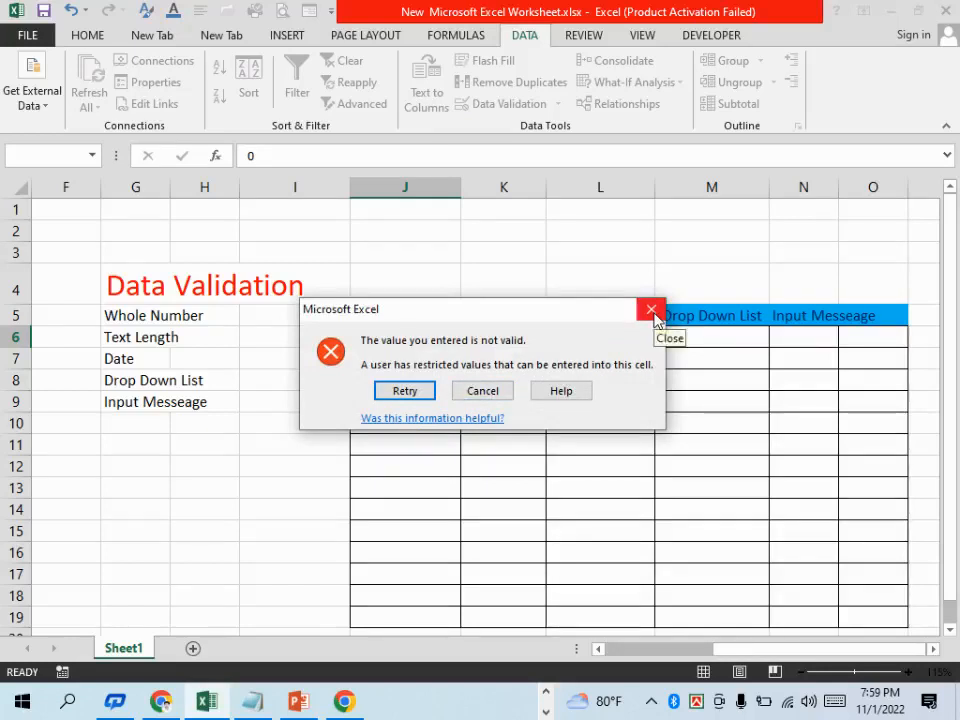
left_click(652, 312)
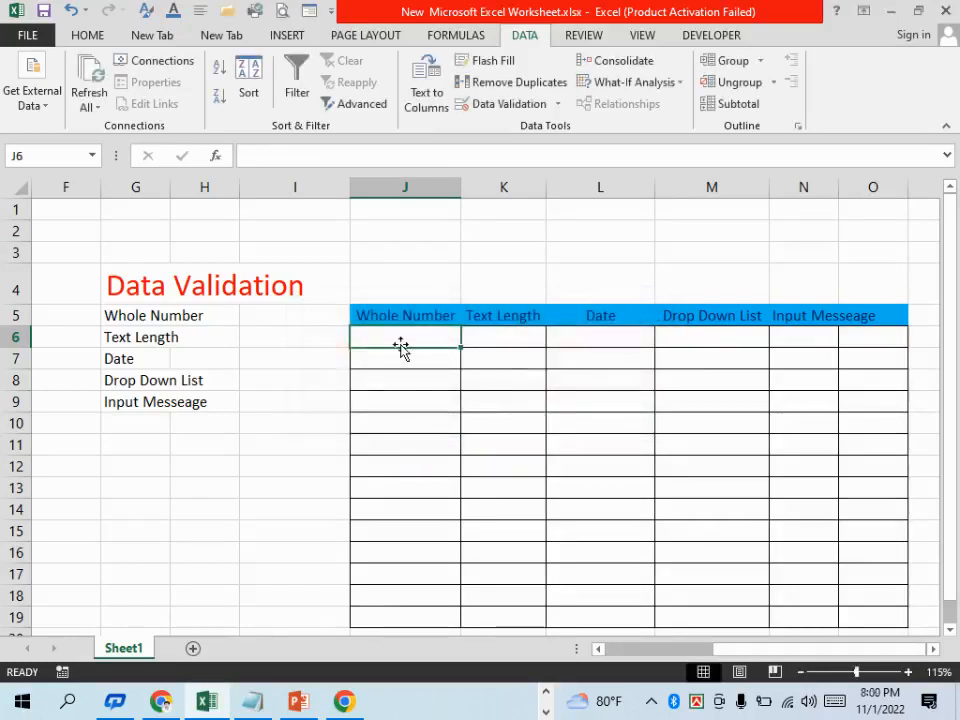
Enter 1, 2, 3 and 100 in cells J6 to J9 of the Whole Number column
type("1")
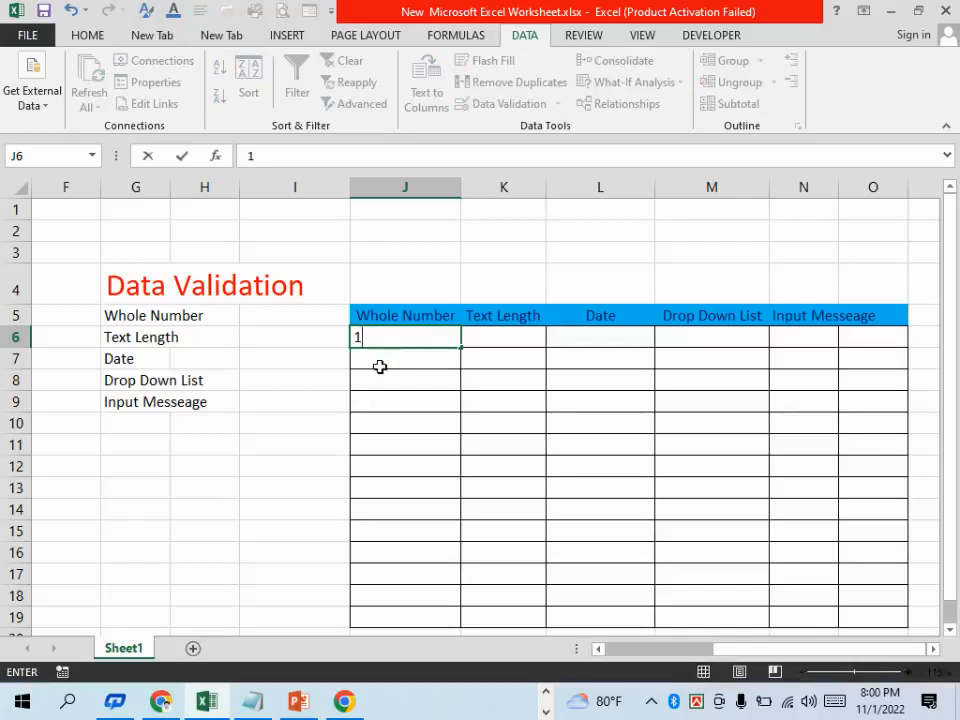
left_click(379, 369)
type("2")
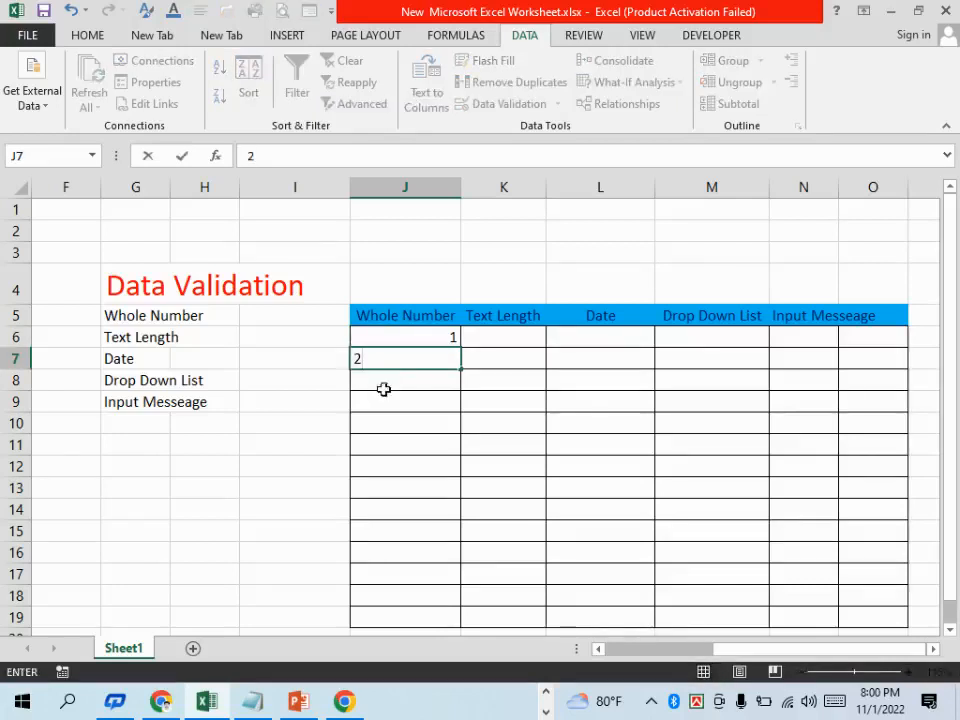
left_click(385, 392)
type("3")
left_click(405, 404)
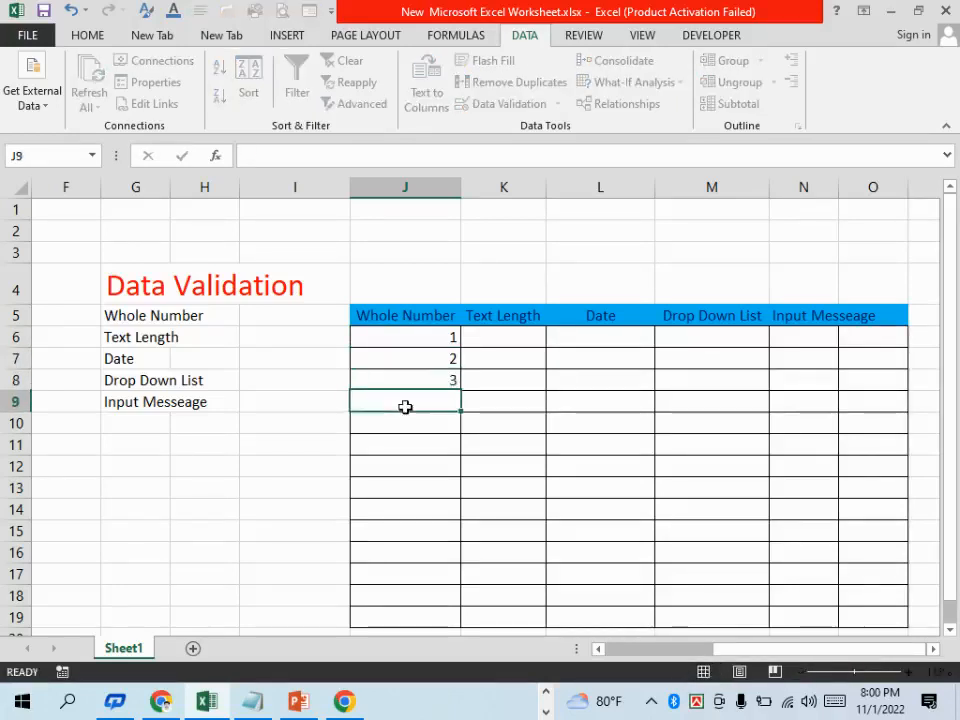
type("100")
left_click(560, 423)
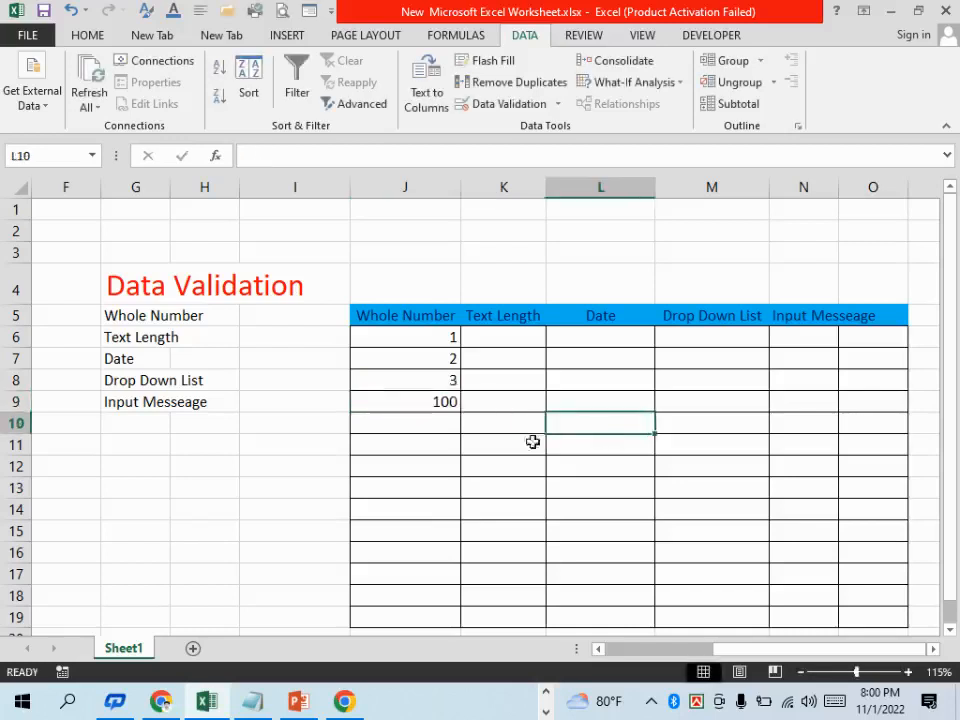
Try to enter 103 in cell J10 and discard the entry
left_click(448, 423)
type("103")
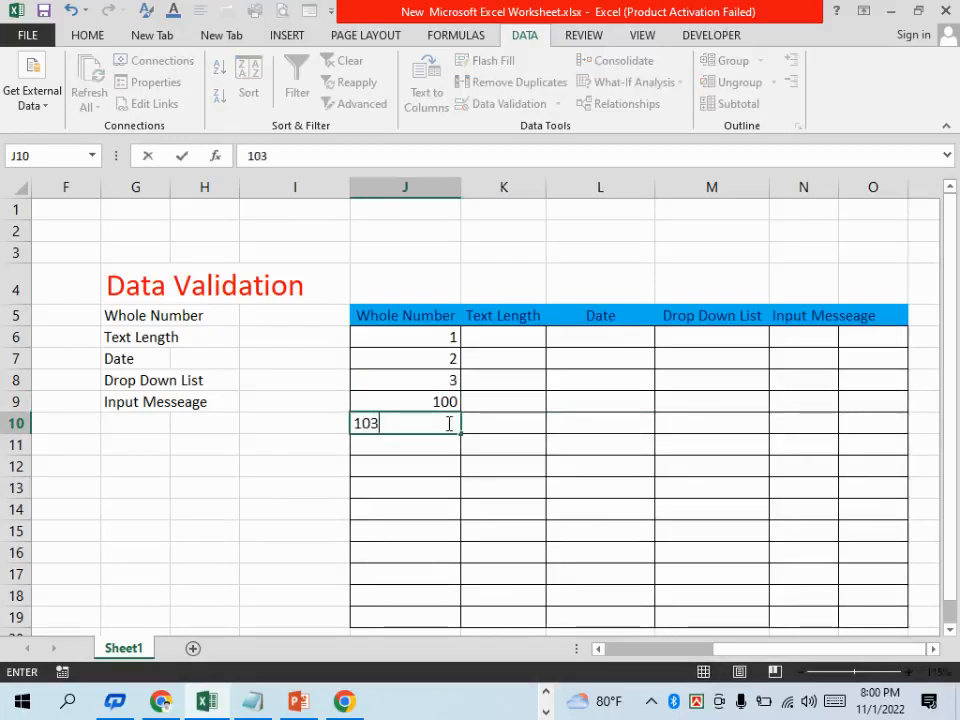
left_click(684, 401)
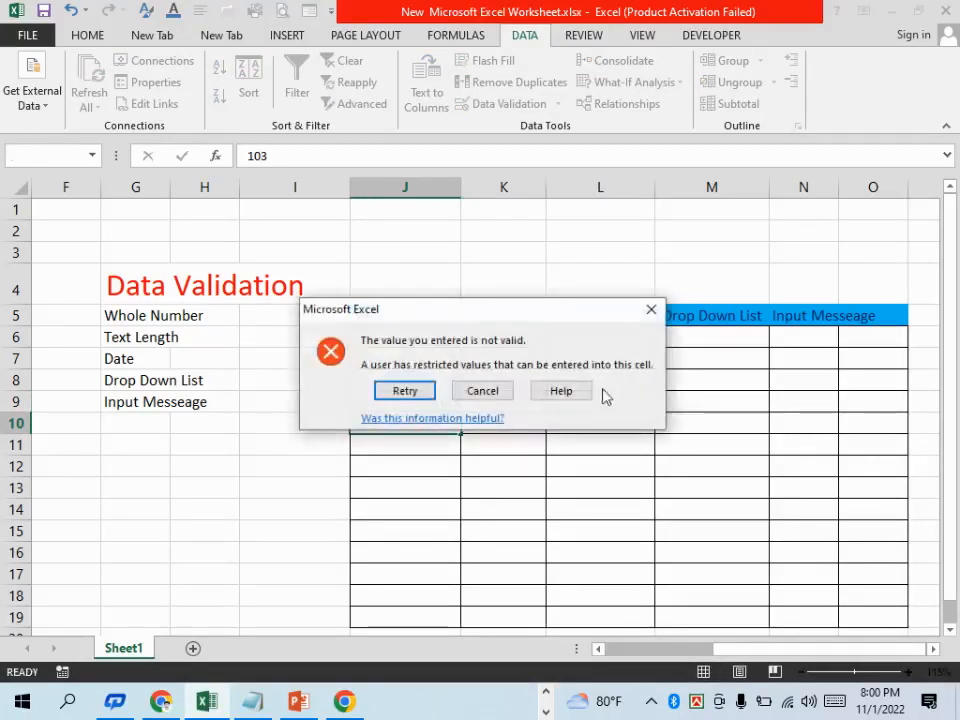
left_click(495, 389)
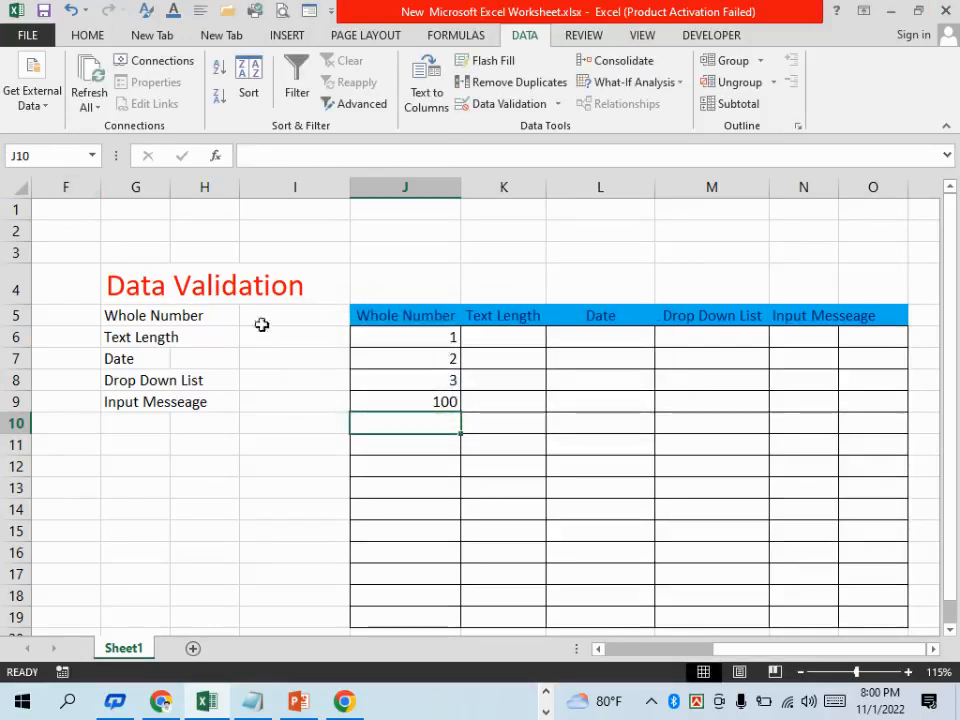
Clear the test entries from the Whole Number cells J6:J19
left_click_drag(384, 340, 395, 610)
key("Delete")
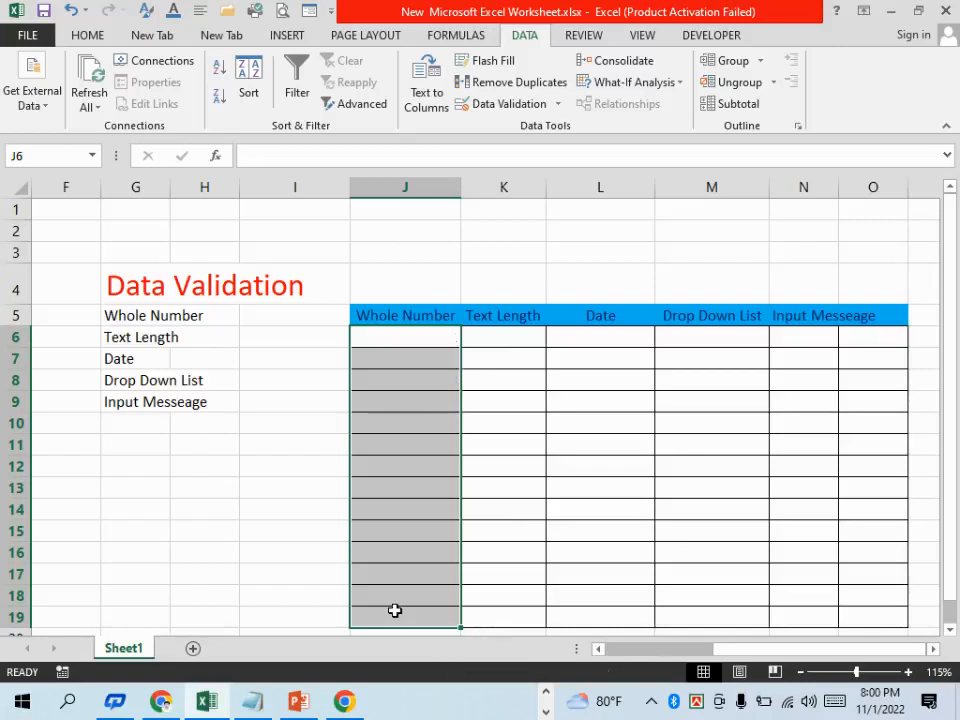
left_click(600, 444)
Set the maximum of the whole-number validation rule on J6:J19 to 301
left_click_drag(418, 341, 380, 610)
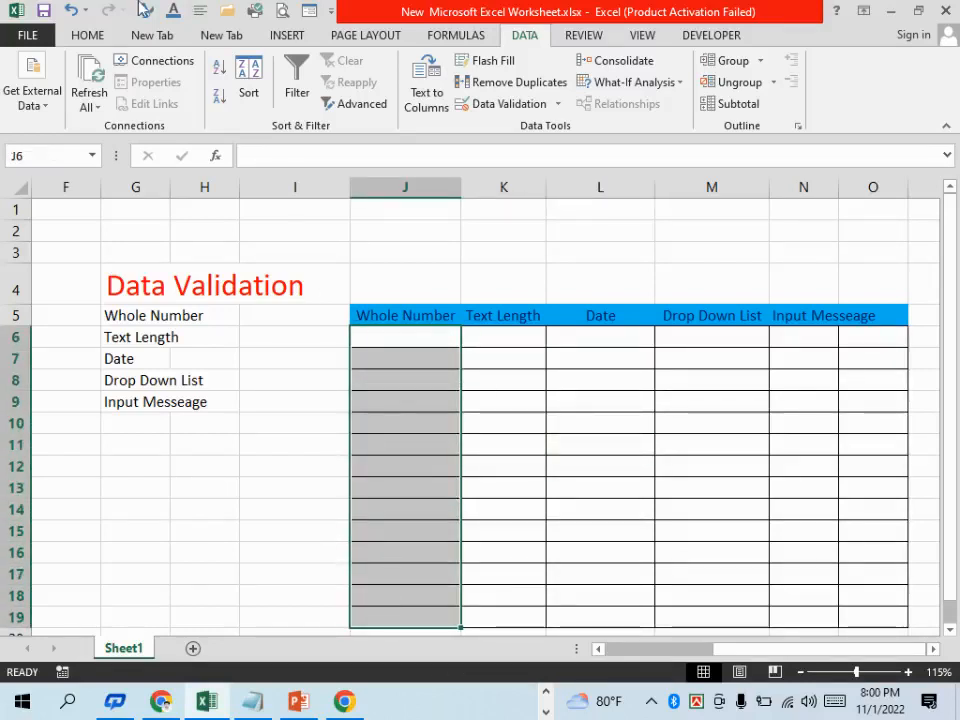
left_click(527, 108)
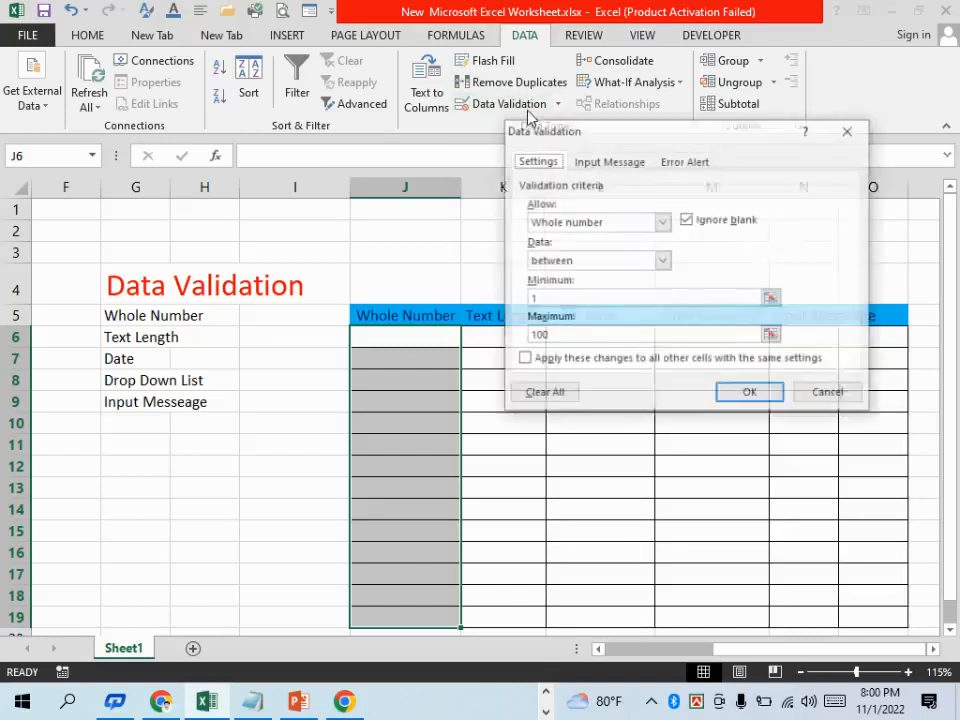
left_click(549, 299)
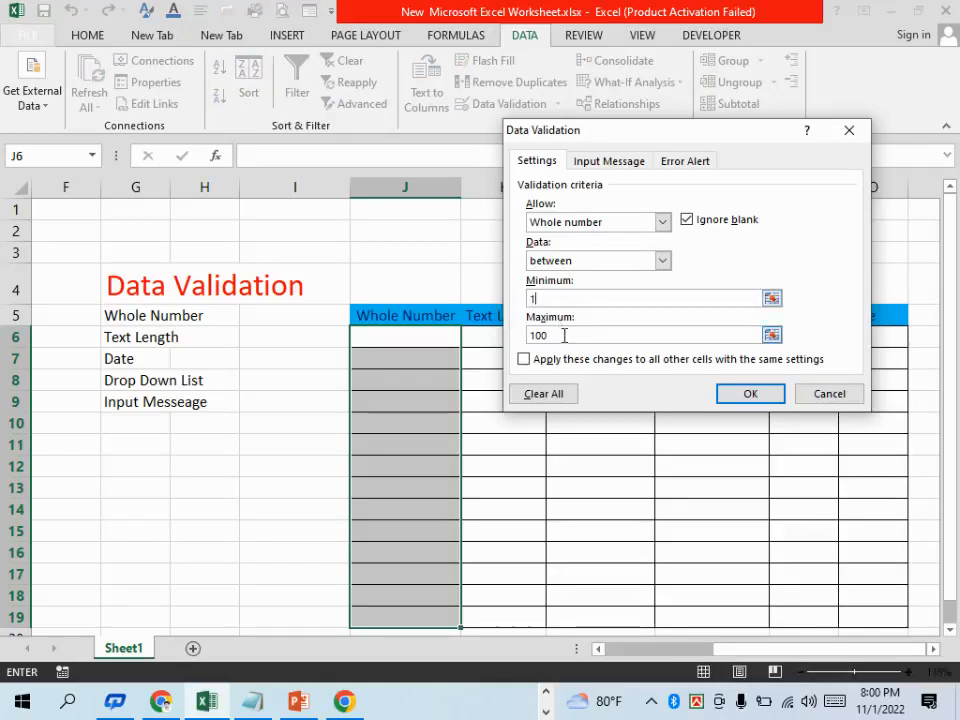
left_click_drag(553, 334, 529, 334)
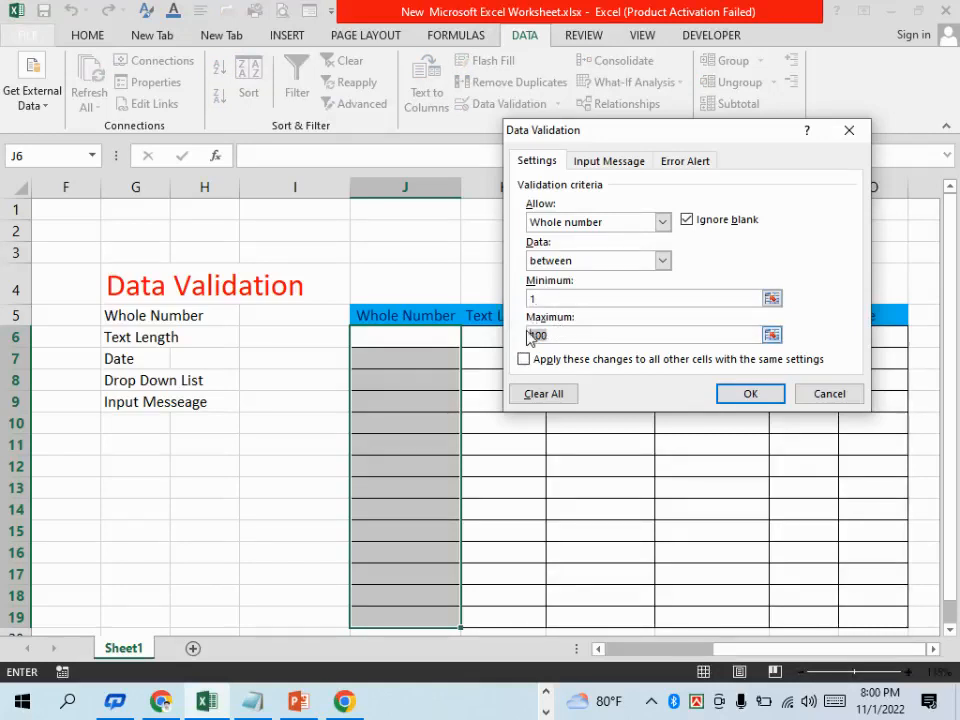
type("301")
left_click(725, 394)
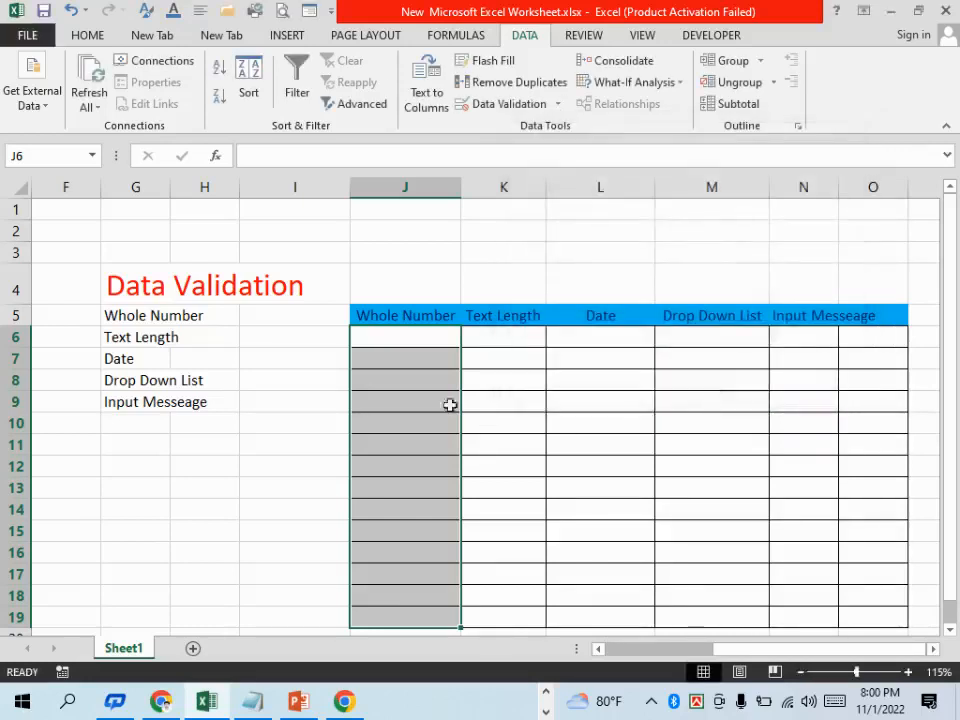
Try to enter the text "use" in cell J7 of the Whole Number column and discard the entry
left_click(381, 343)
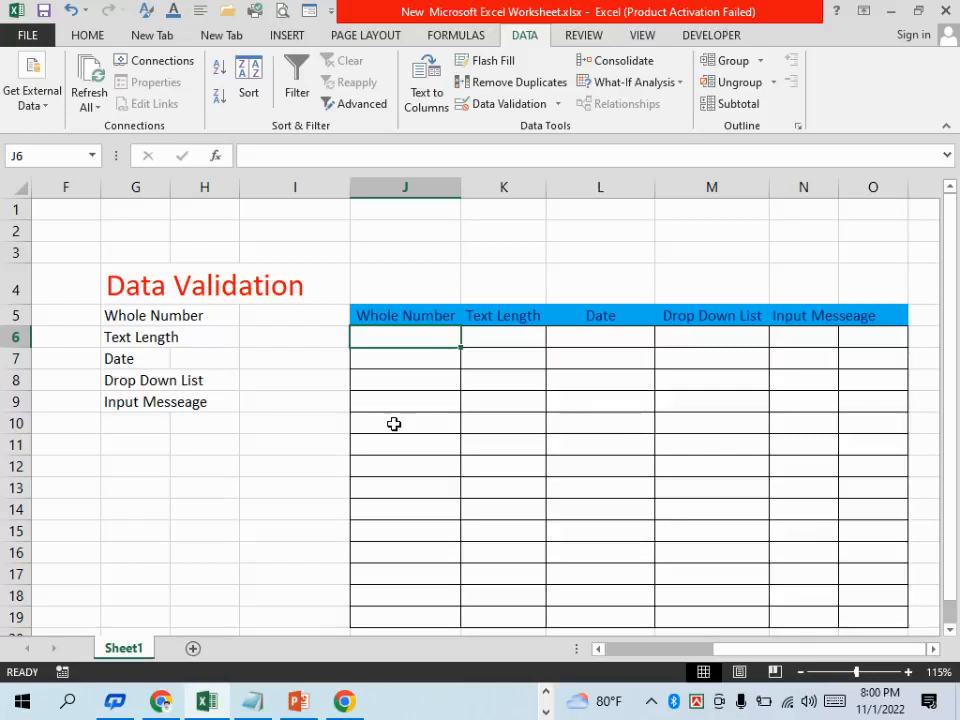
left_click(402, 384)
left_click(398, 360)
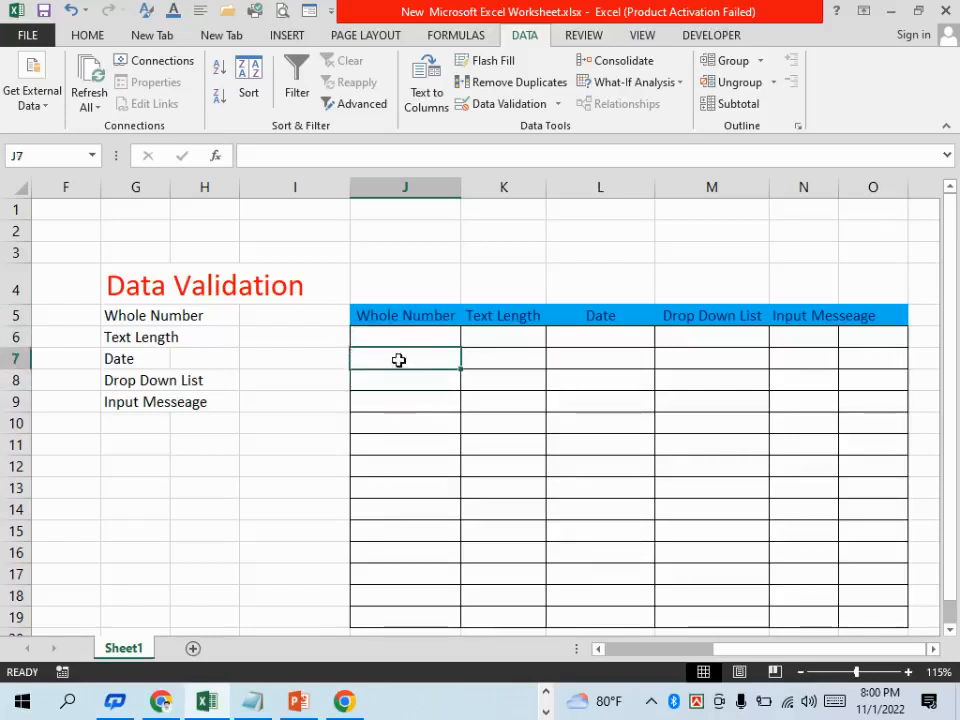
type("u")
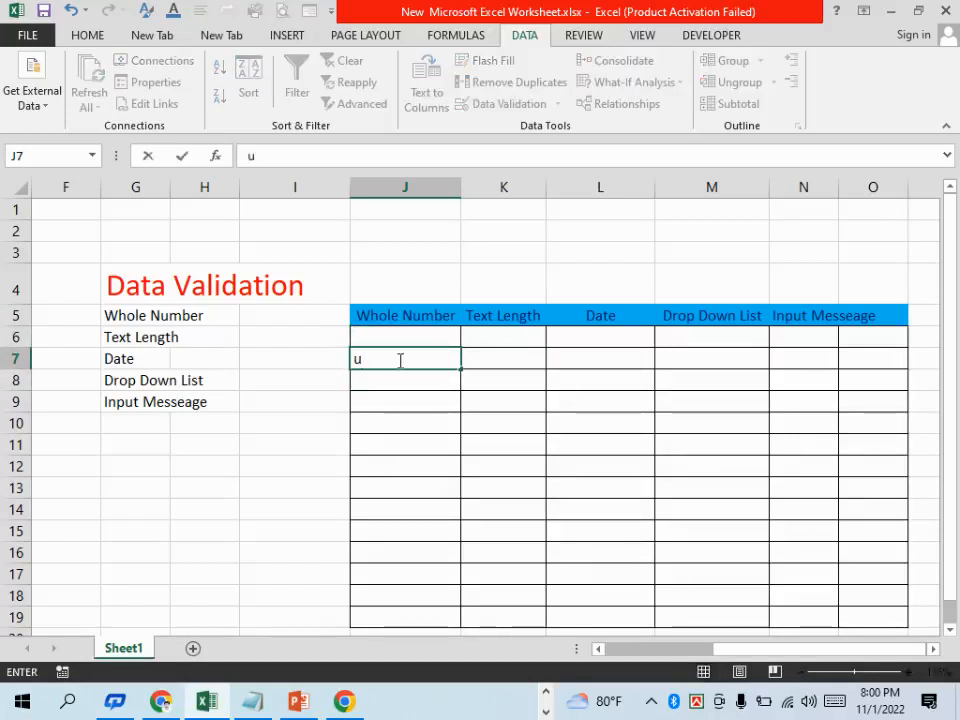
type("se")
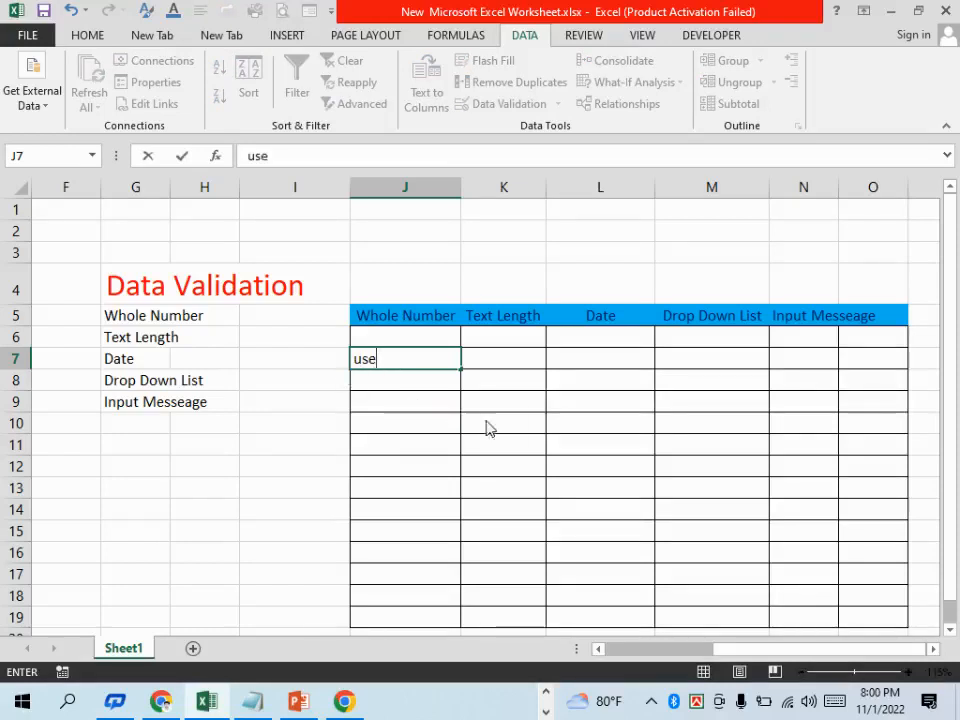
key("Return")
left_click_drag(501, 317, 666, 252)
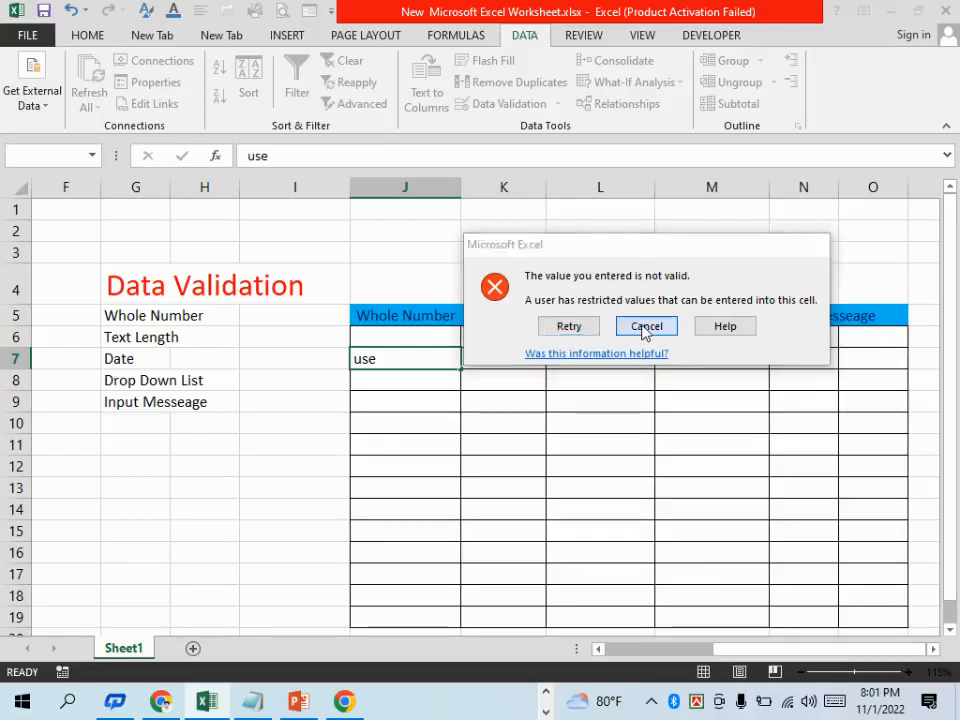
left_click(645, 327)
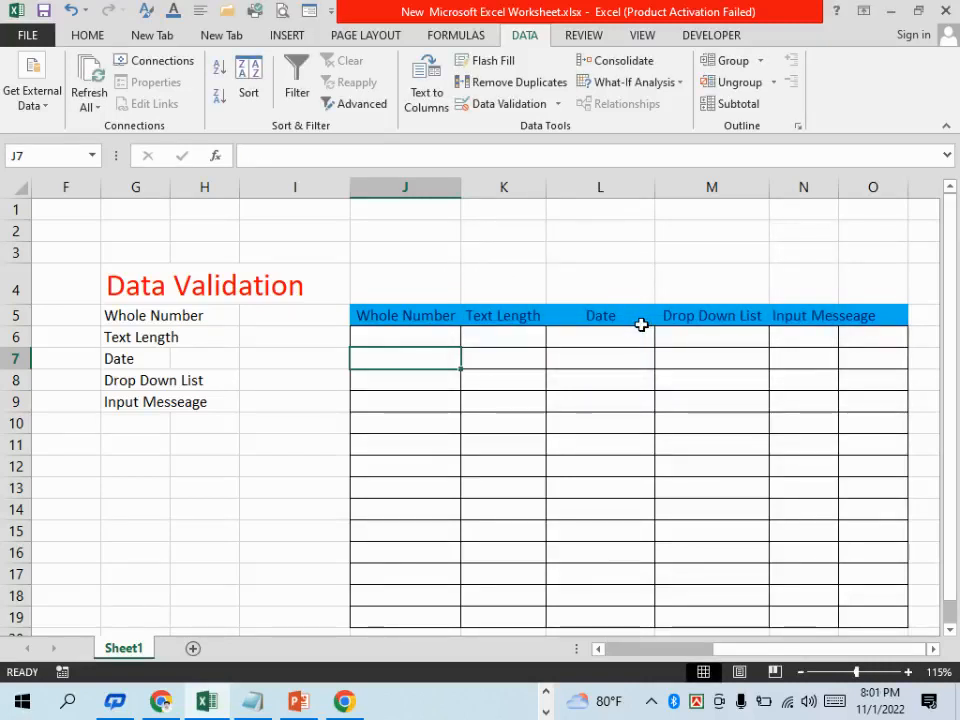
left_click(401, 343)
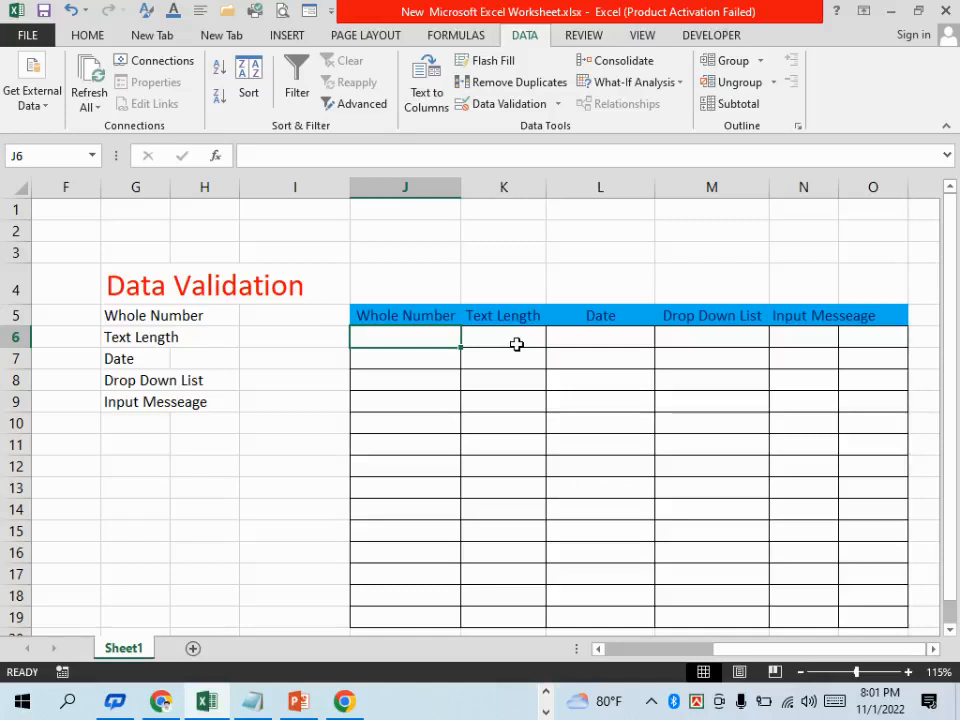
Apply a text-length validation rule to K6:K19 that allows between 5 and 10 characters
left_click_drag(508, 345, 509, 616)
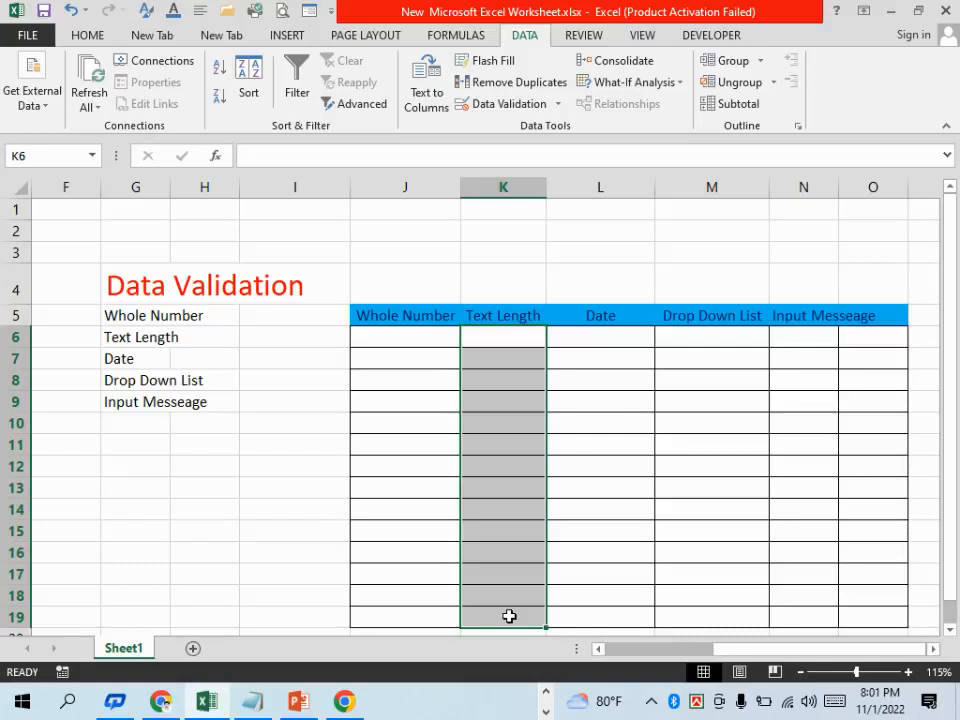
left_click(508, 103)
left_click(572, 222)
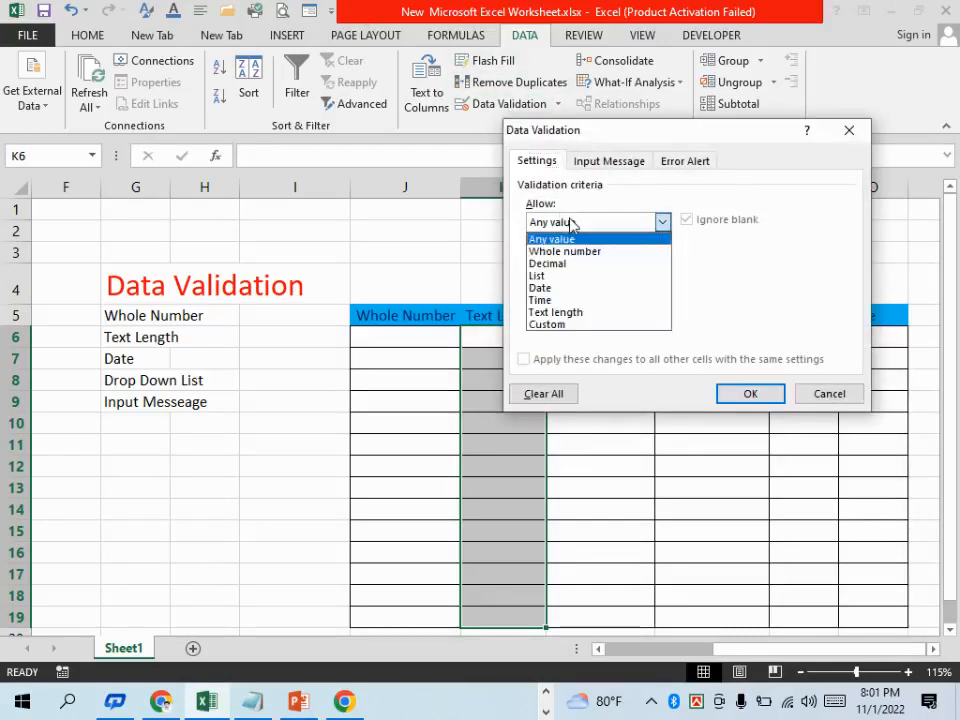
left_click(580, 318)
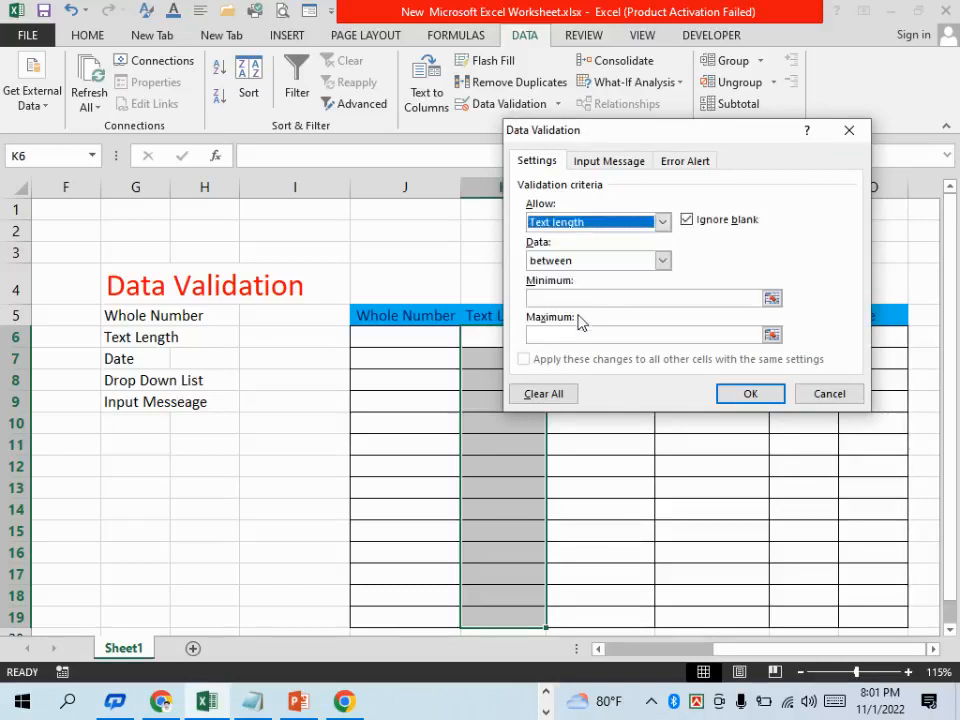
left_click(603, 297)
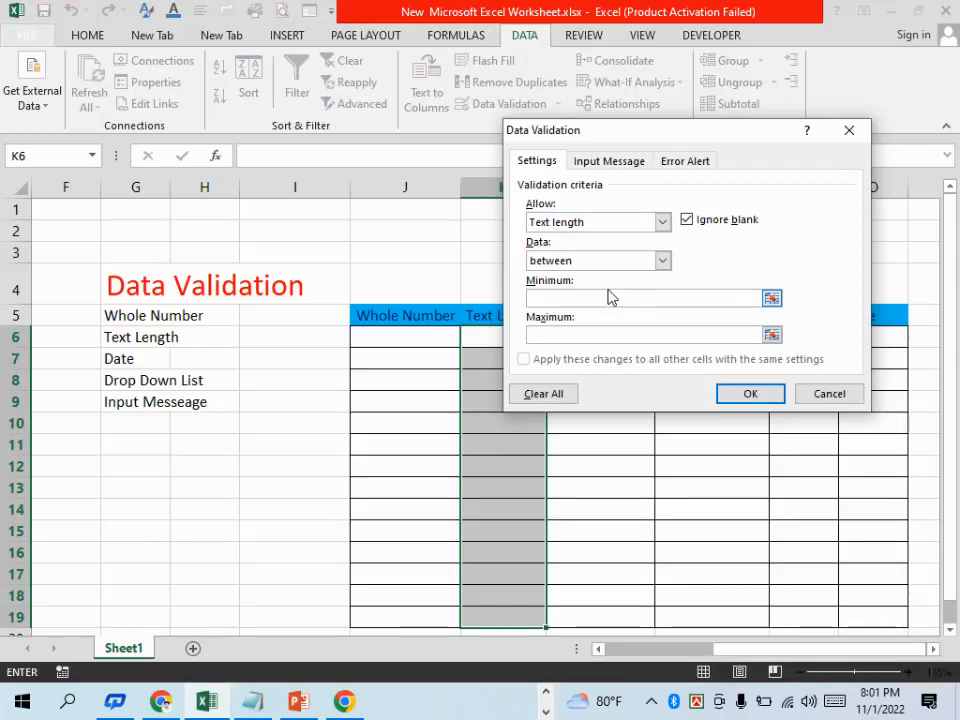
type("5")
type("10")
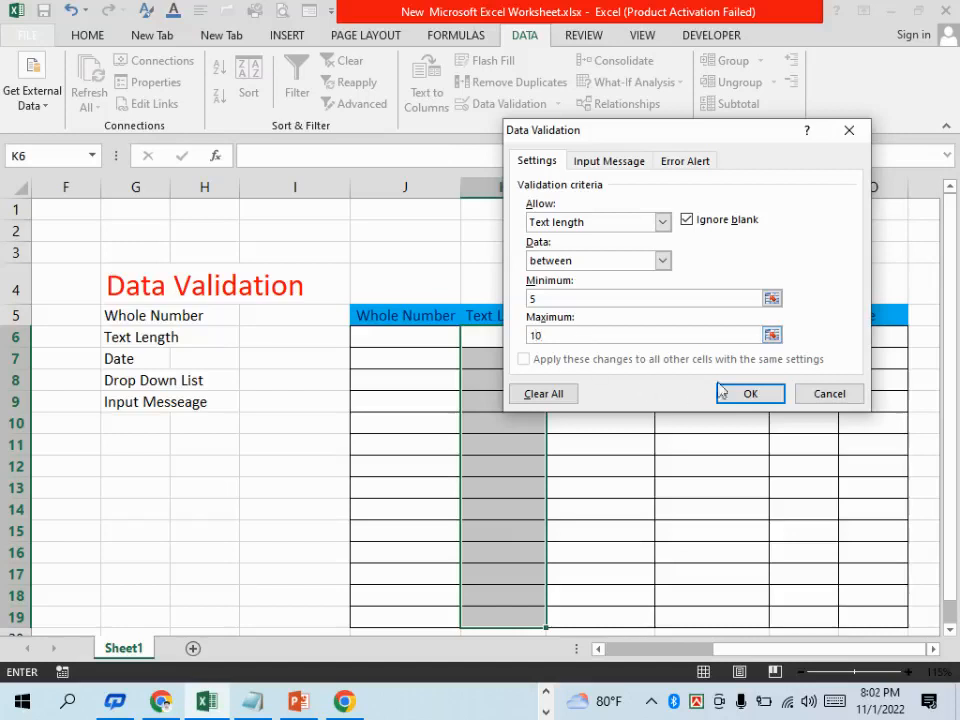
left_click(750, 393)
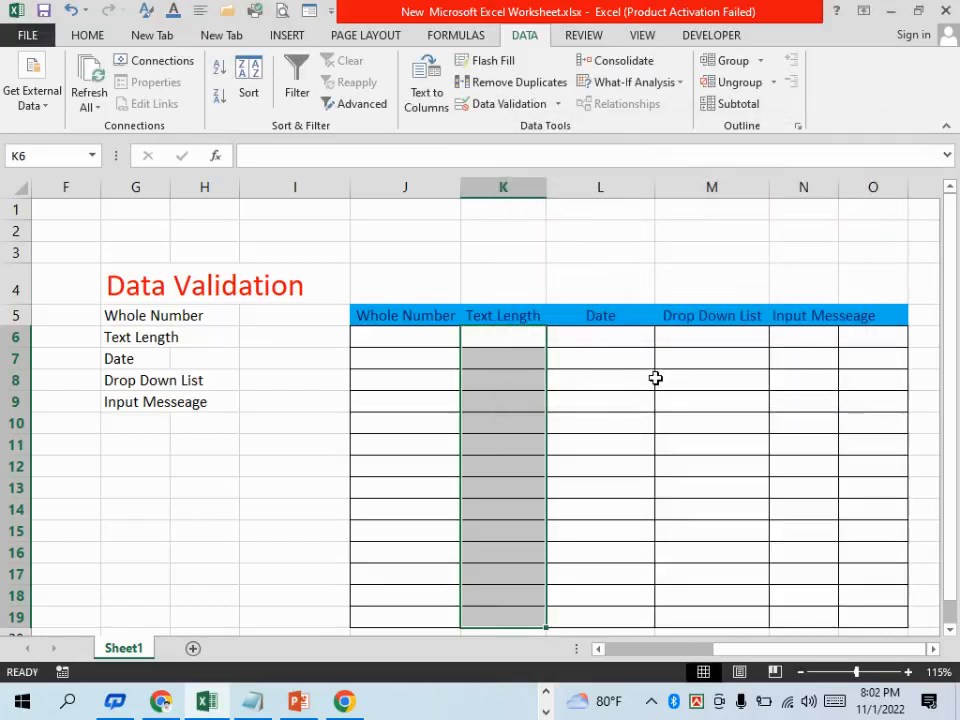
Try to enter "Nmae" in cell K6 of the Text Length column and discard the entry
left_click(498, 343)
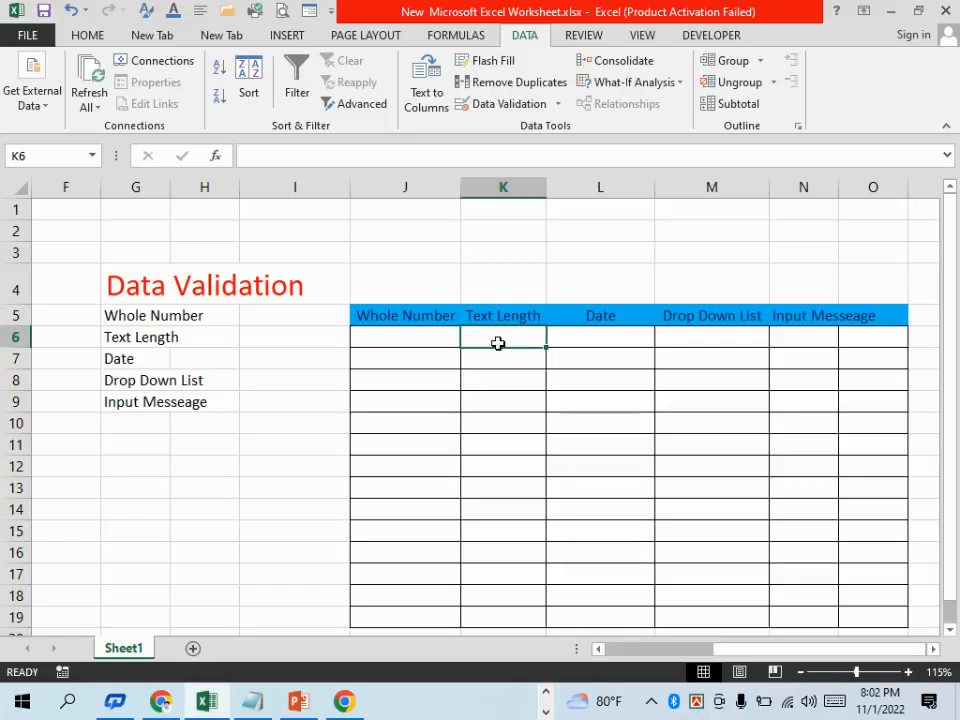
type("Nmae")
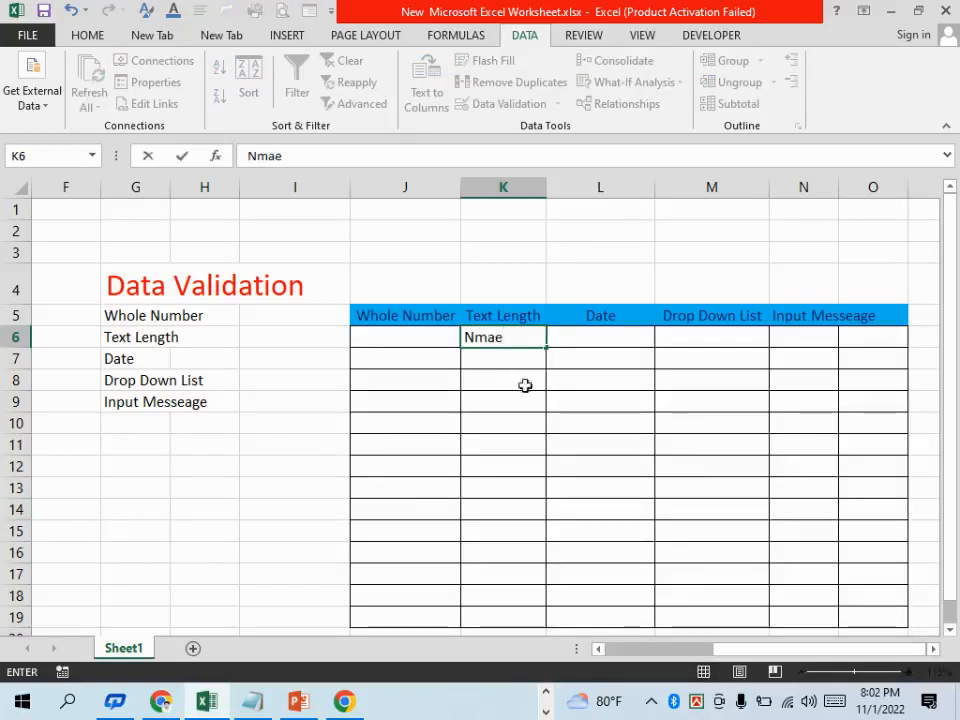
key("Return")
left_click_drag(439, 311, 690, 359)
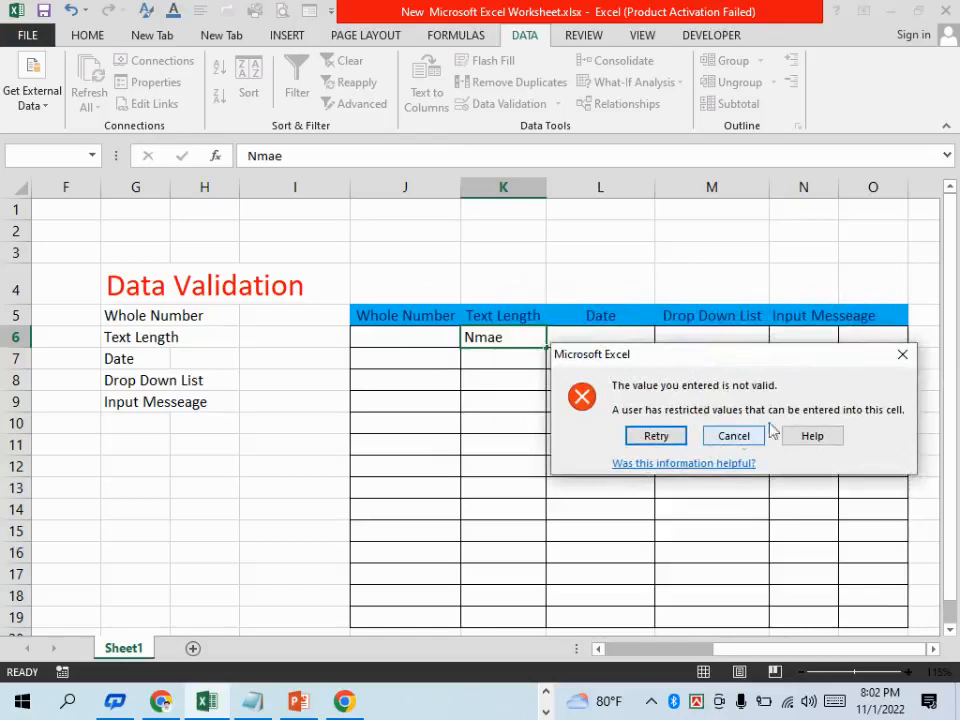
left_click(902, 354)
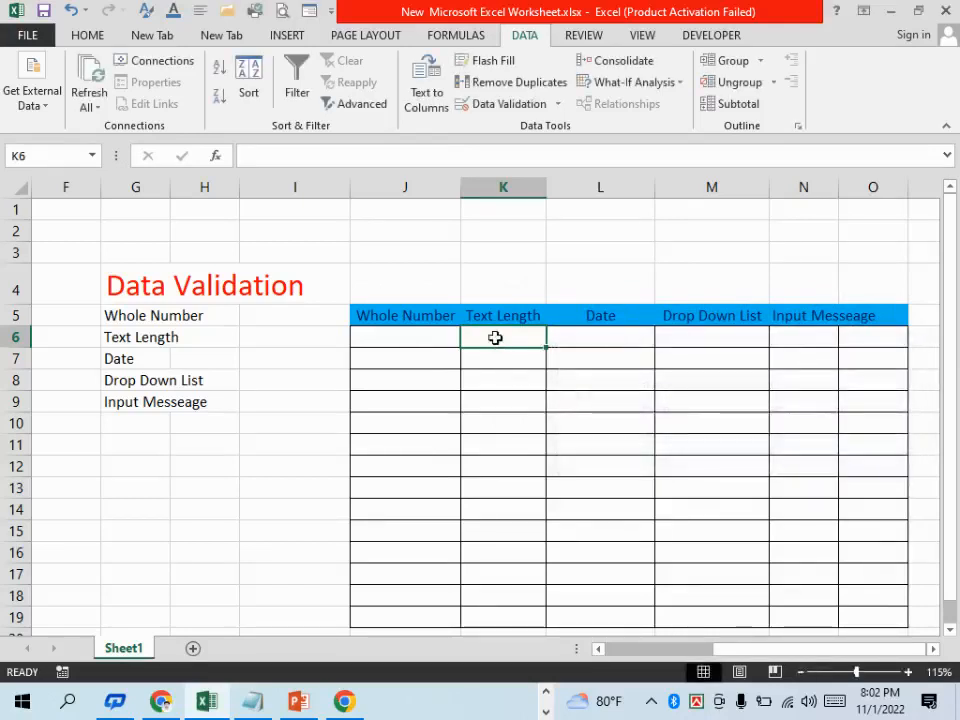
Test the text-length rule by entering "nName" in cell K6, and clear the cell again
type("na")
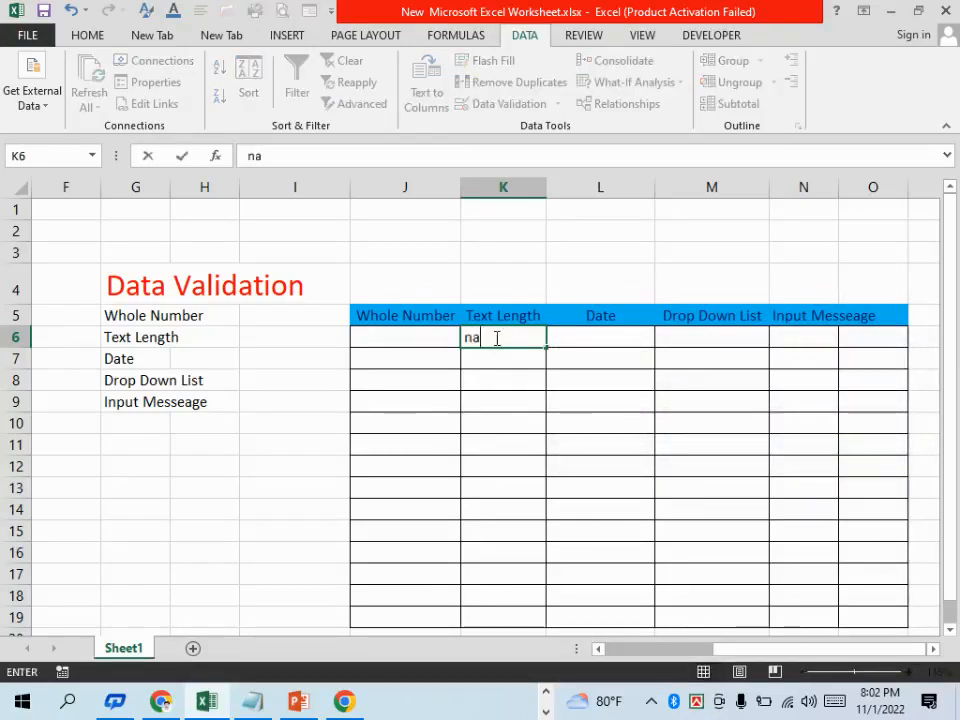
type("me")
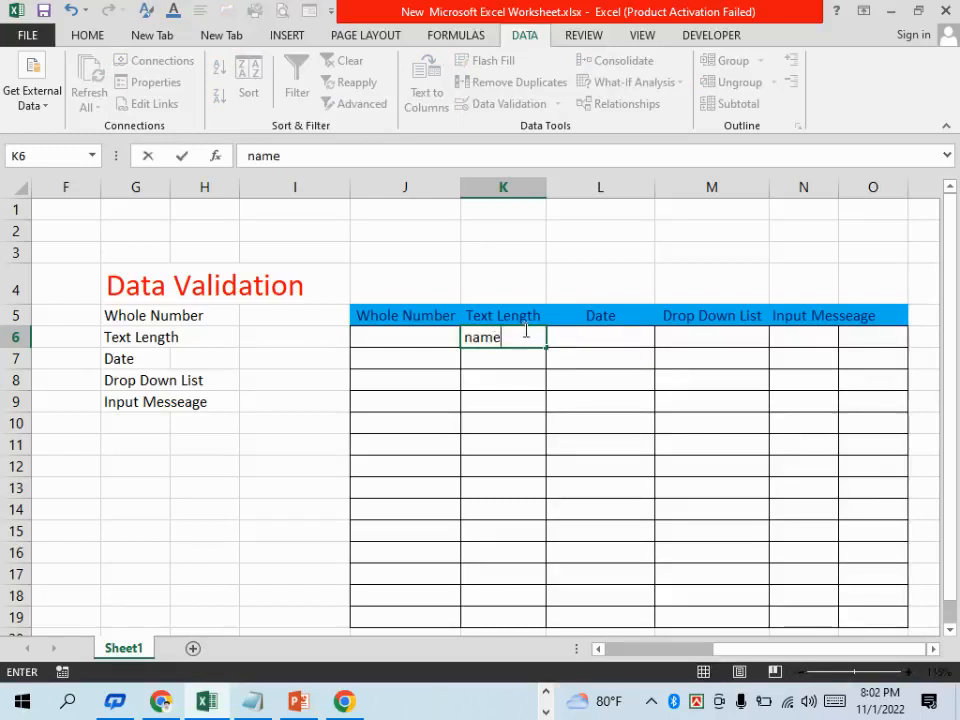
key("BackSpace")
key("BackSpace")
key("BackSpace")
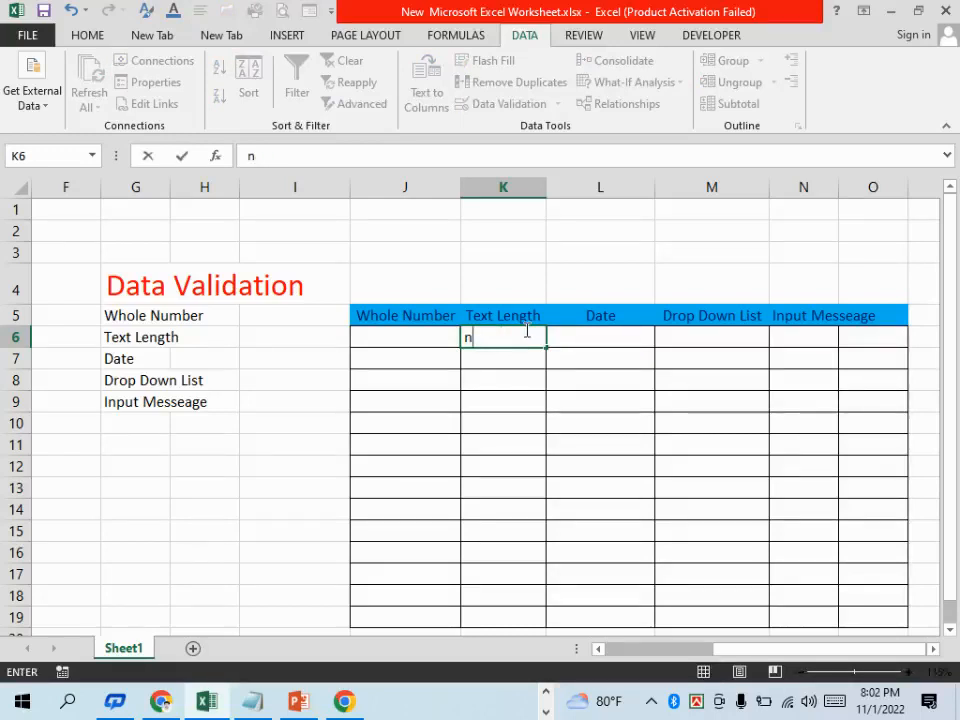
type("Name")
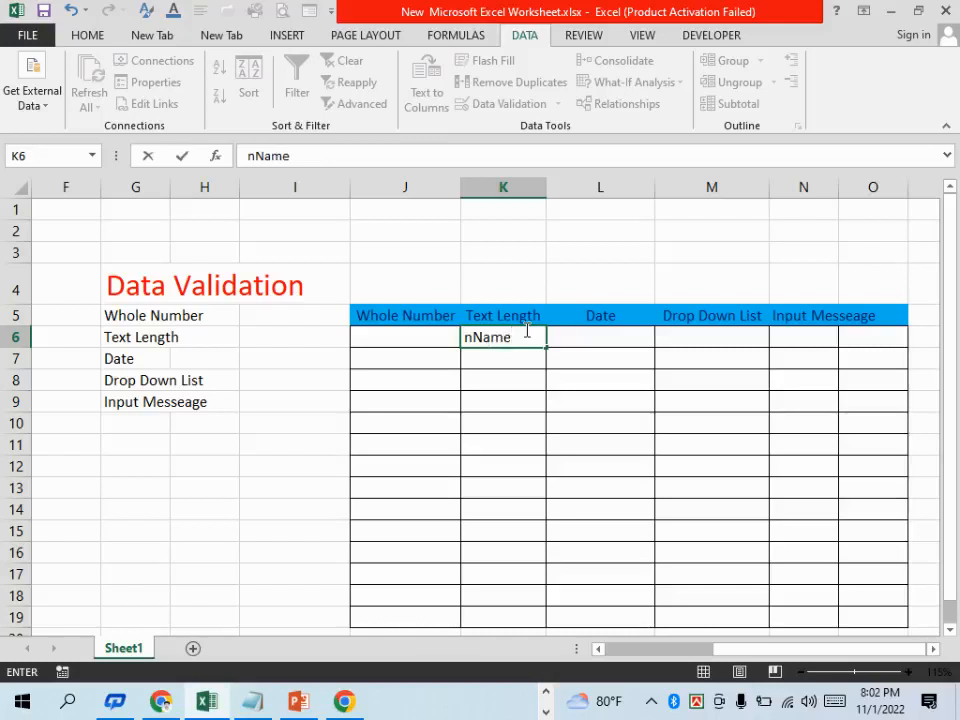
type("a")
left_click(595, 353)
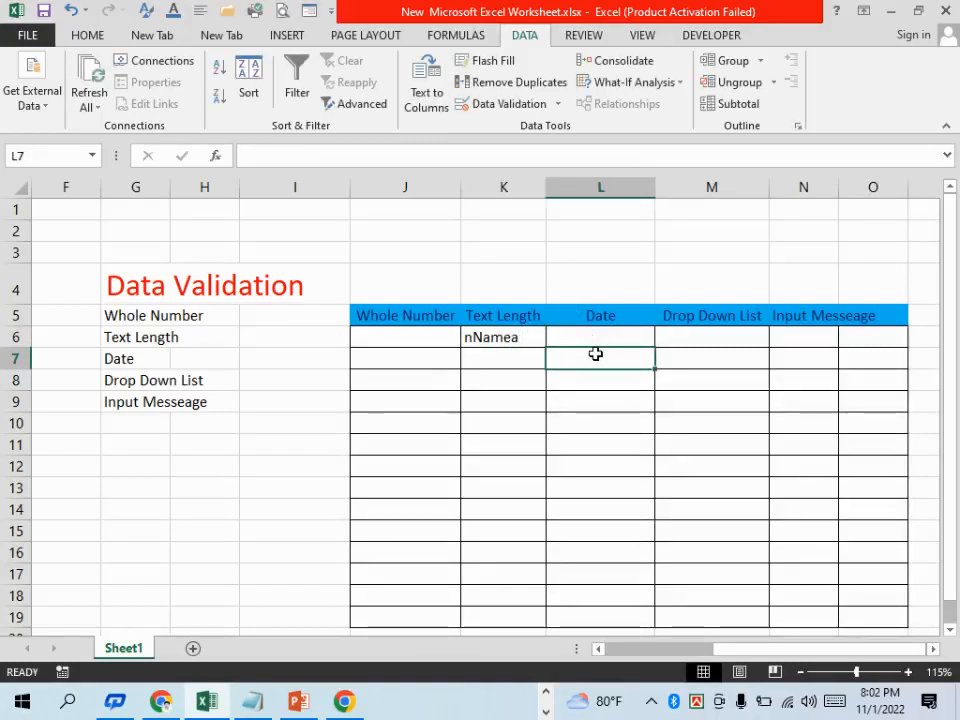
left_click(510, 337)
key("BackSpace")
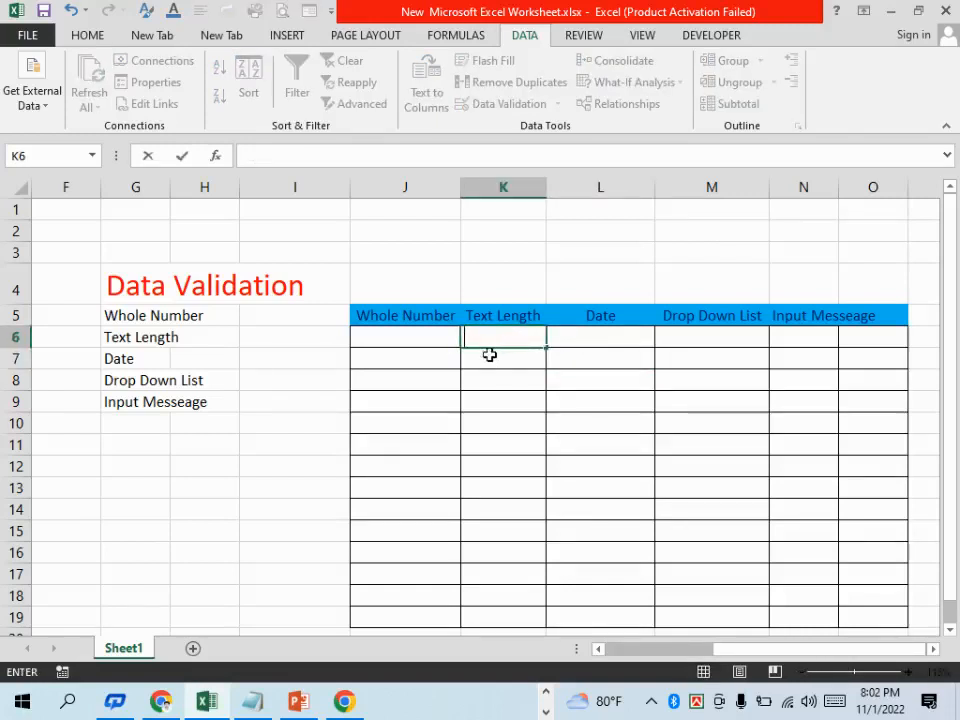
Enter "Bangladesh" in cell K7 of the Text Length column
left_click(489, 354)
type("Ban")
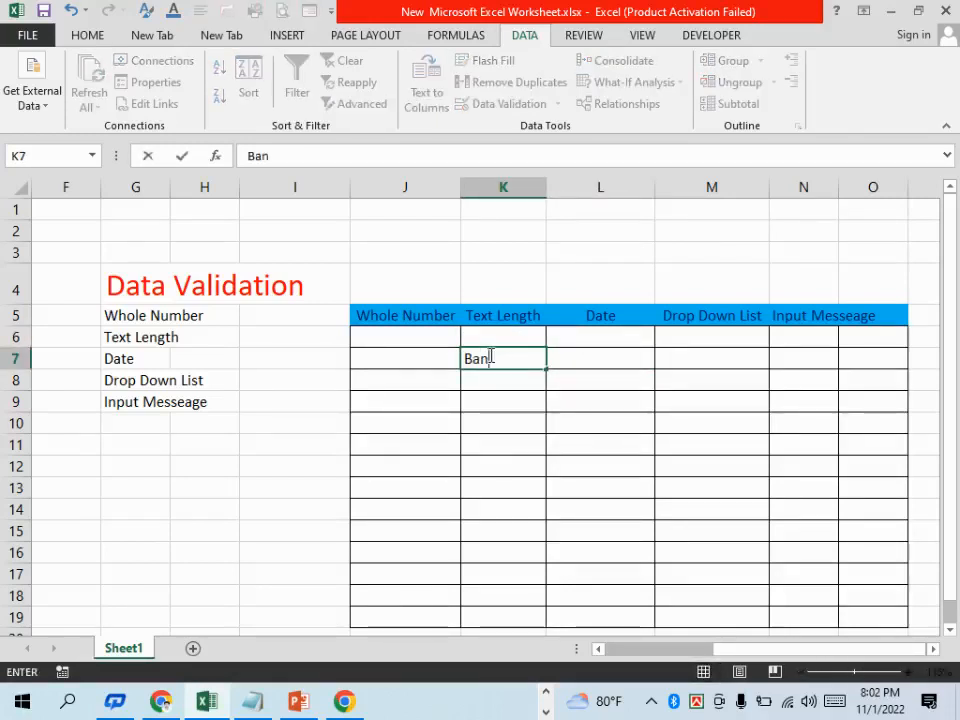
type("glades")
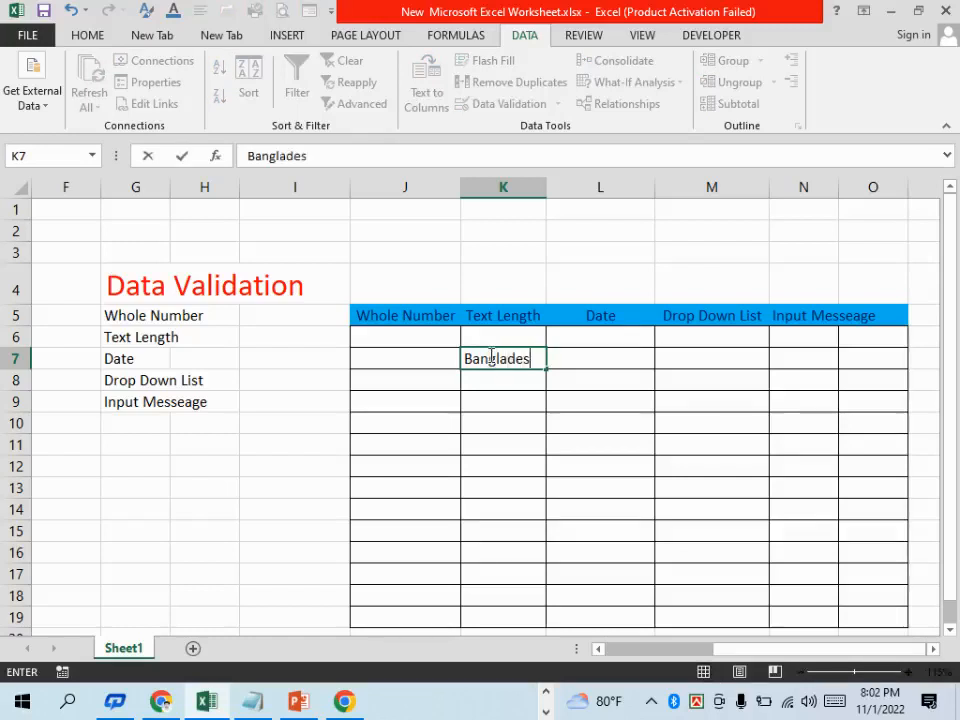
type("h")
left_click(602, 395)
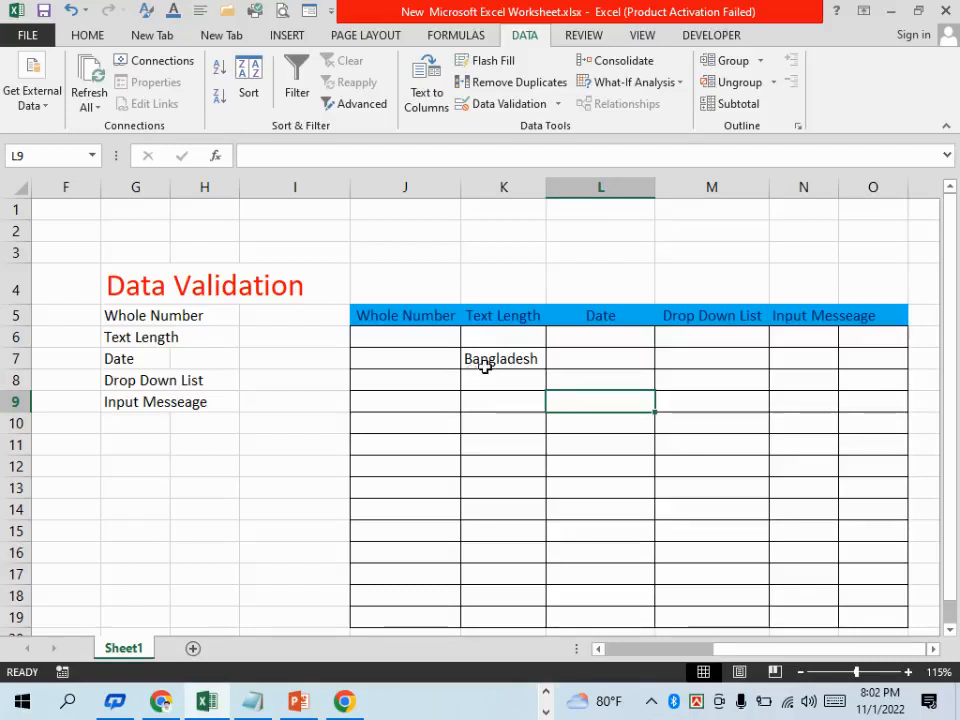
Try to extend the text in cell K7 to "Bangladeshd" and discard the change
double_click(536, 359)
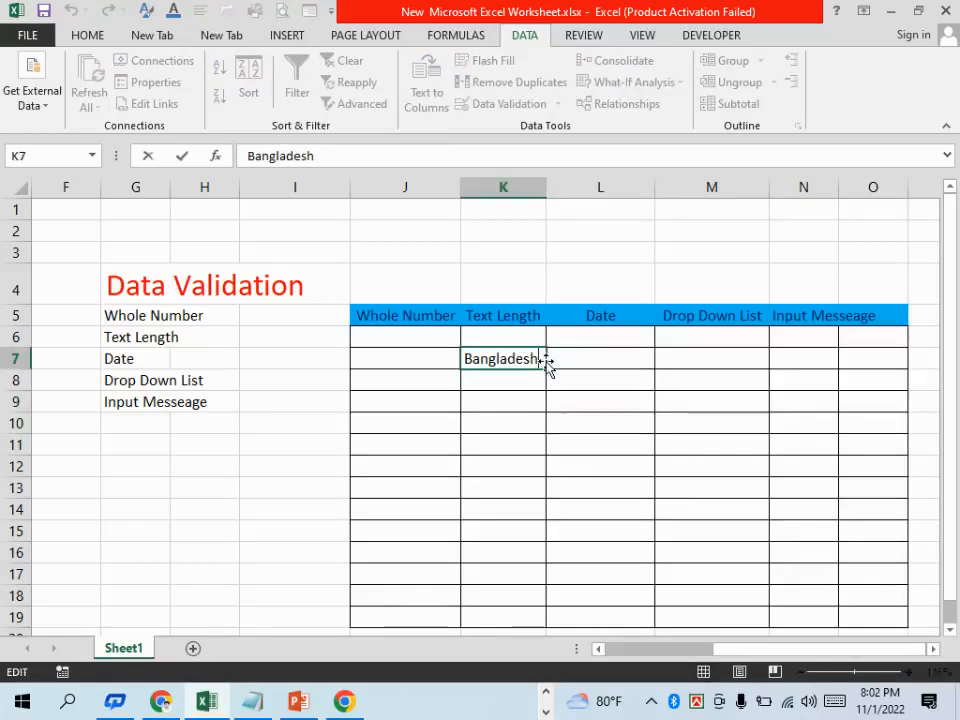
type("d")
key("Return")
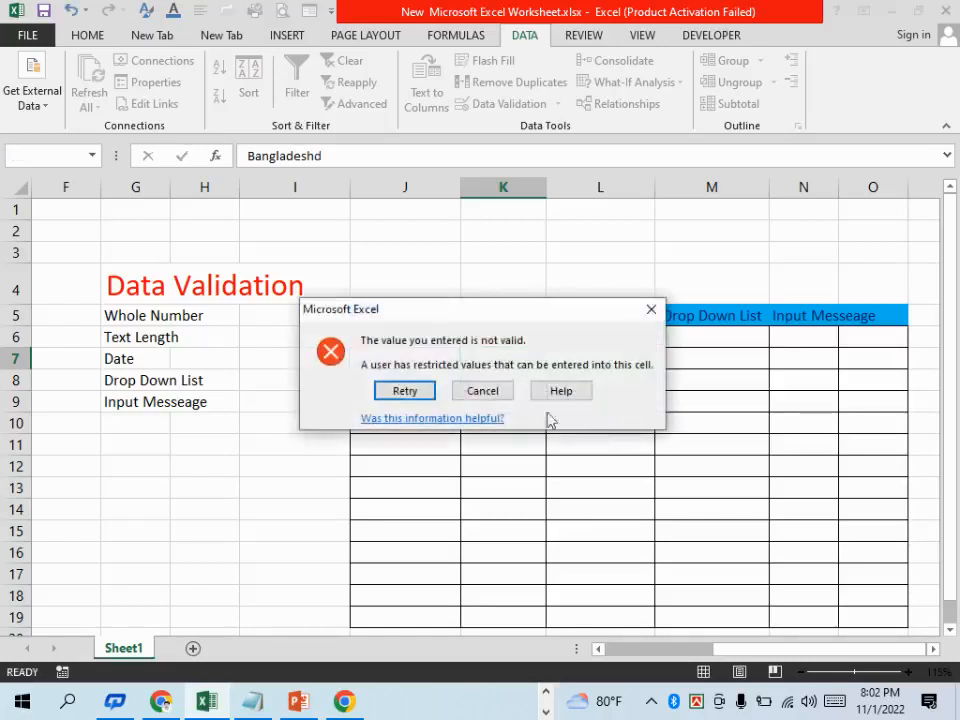
left_click(490, 398)
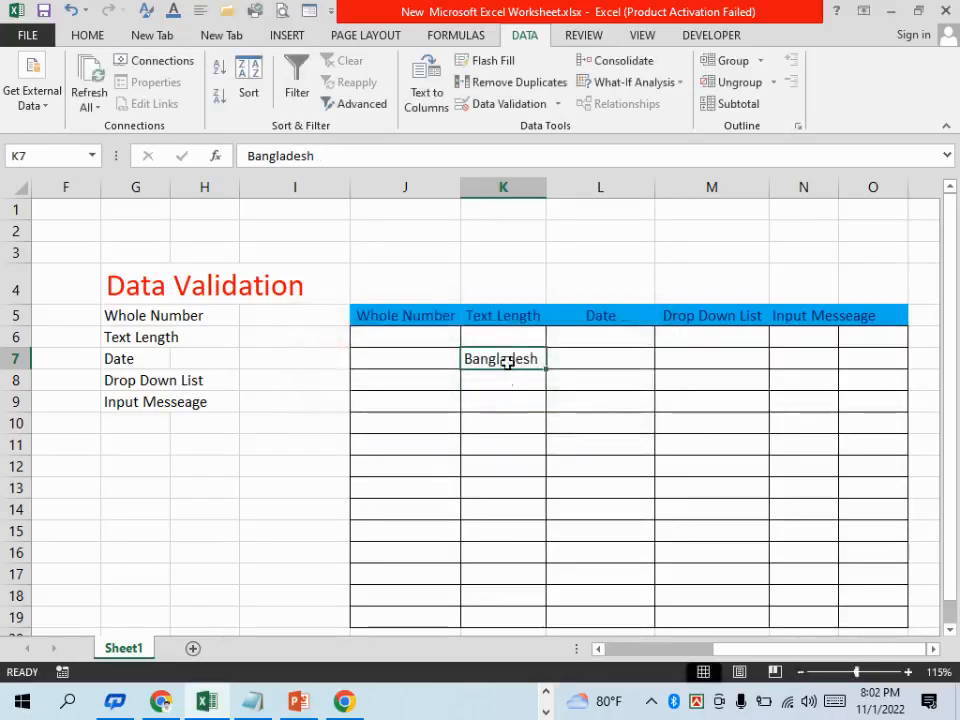
Set the minimum of the text-length validation rule on K6:K19 to 1
left_click_drag(501, 338, 502, 418)
left_click_drag(520, 584, 513, 619)
left_click(508, 104)
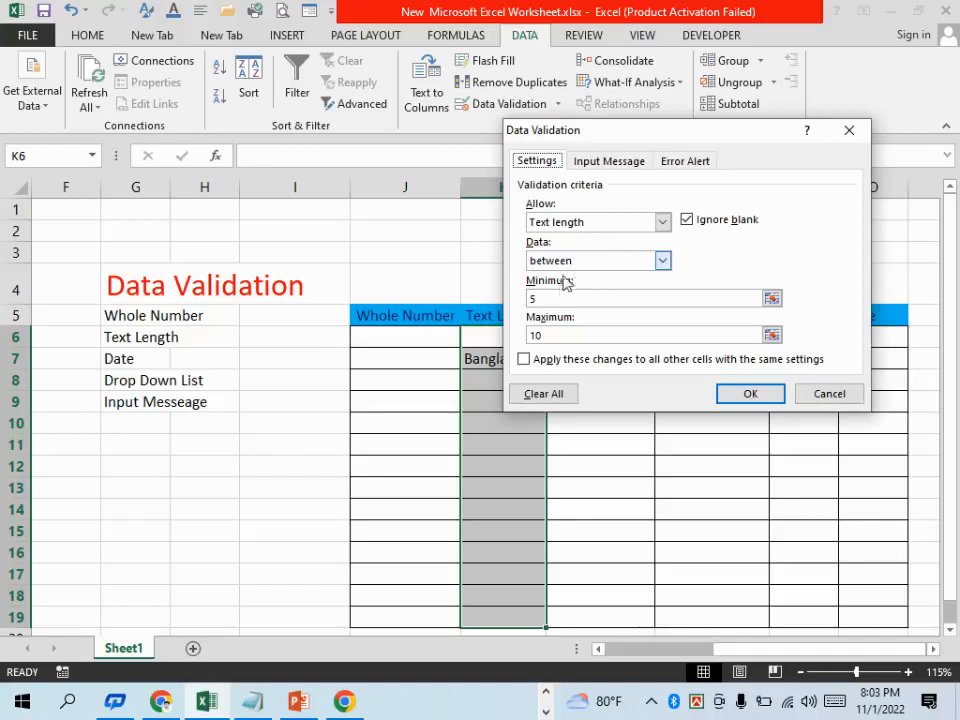
left_click(541, 299)
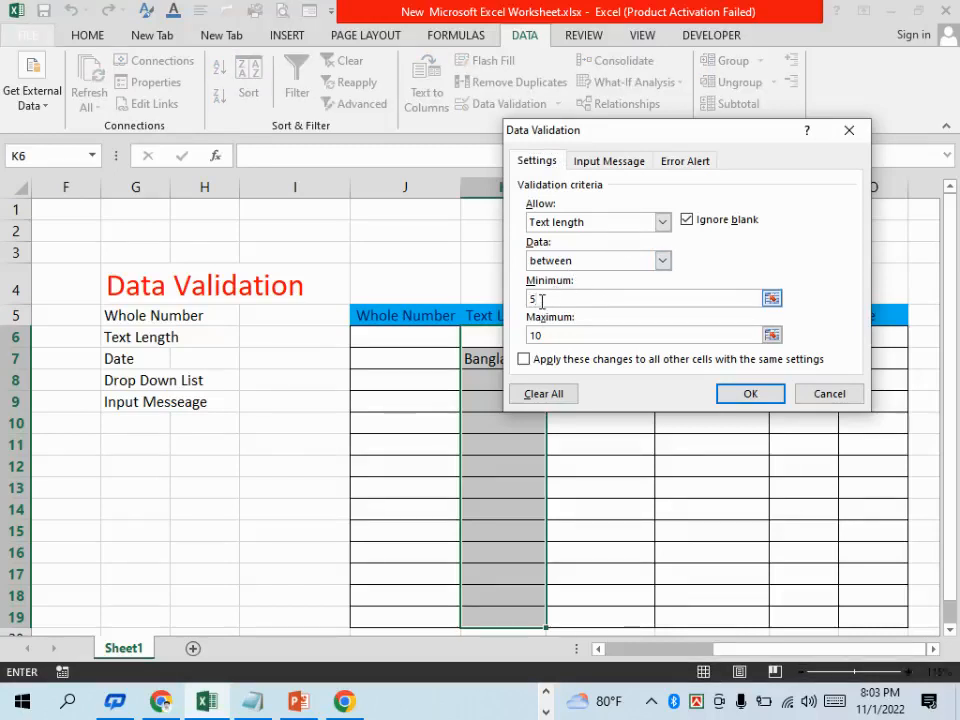
key("BackSpace")
type("1")
left_click(746, 393)
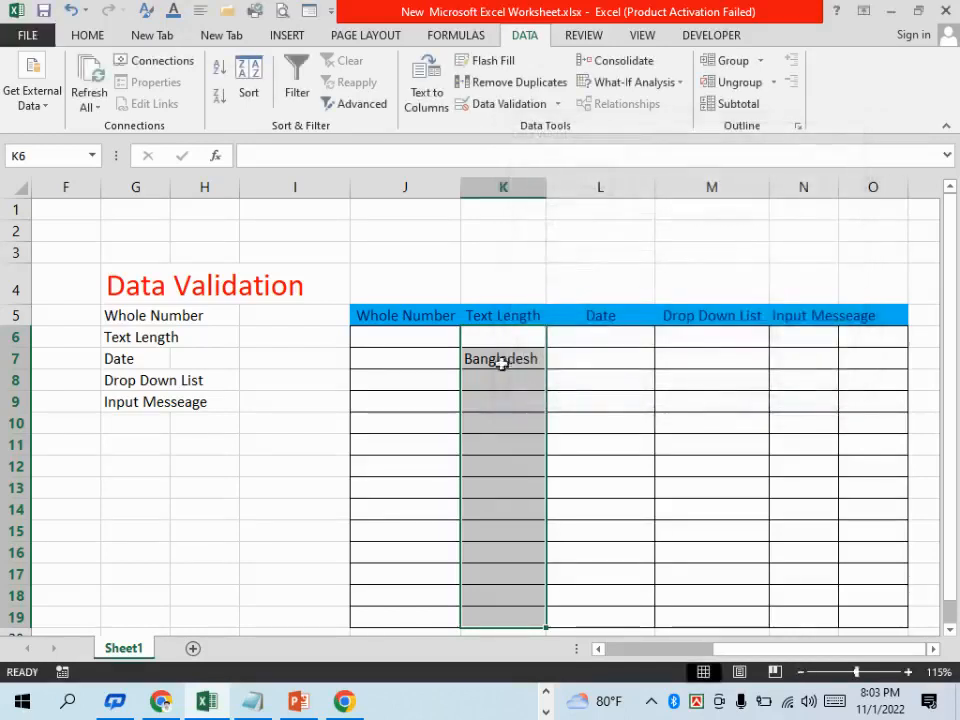
Replace the text in cell K7 with "Abc"
left_click(496, 356)
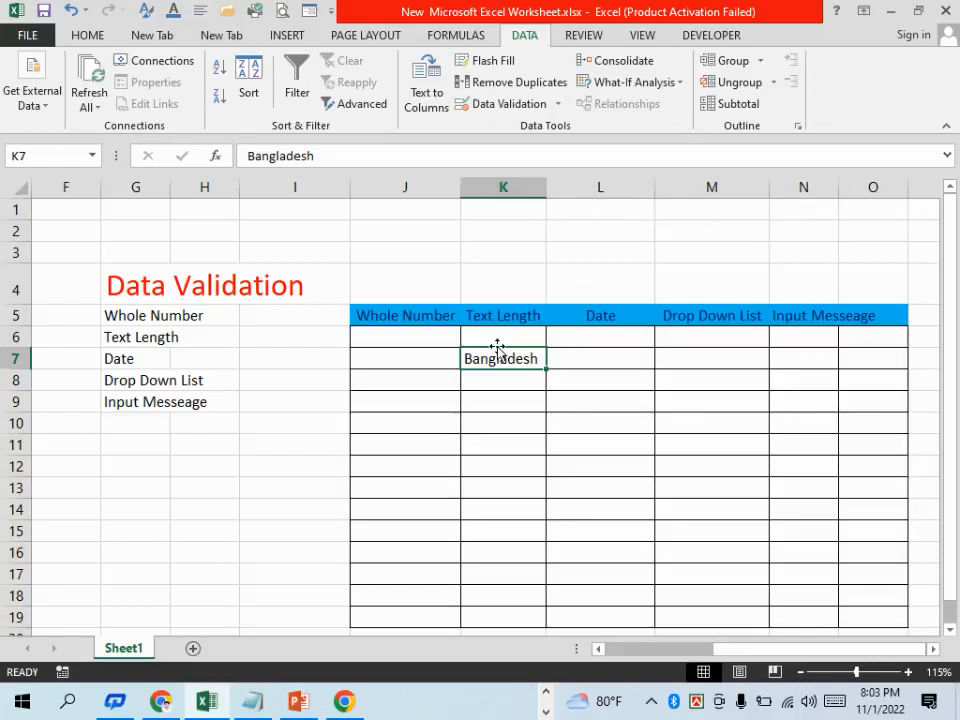
type("Abc")
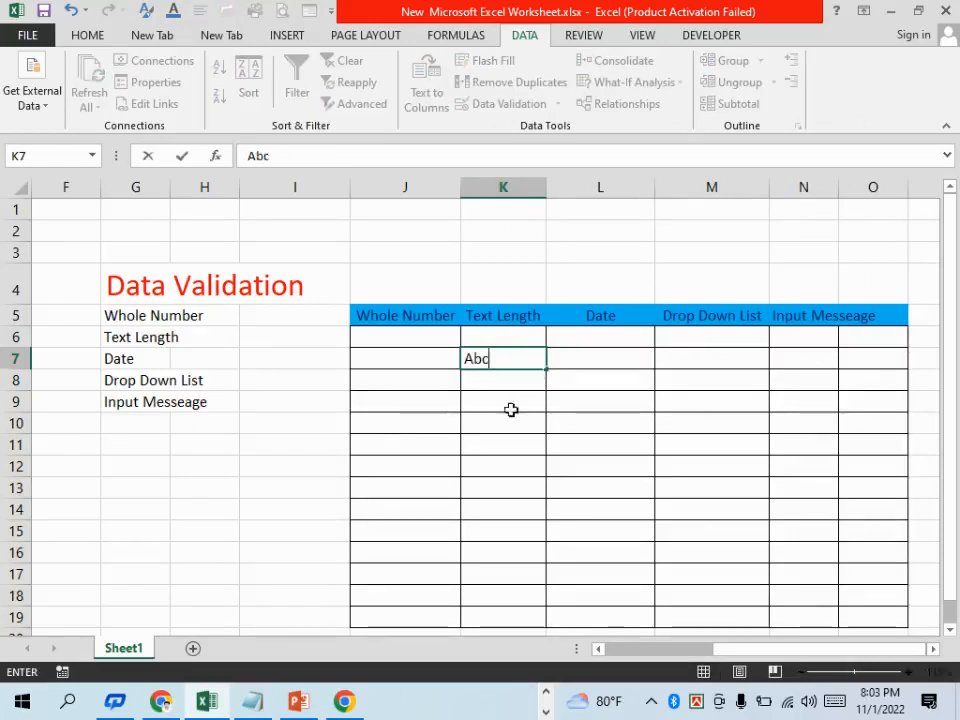
left_click(511, 410)
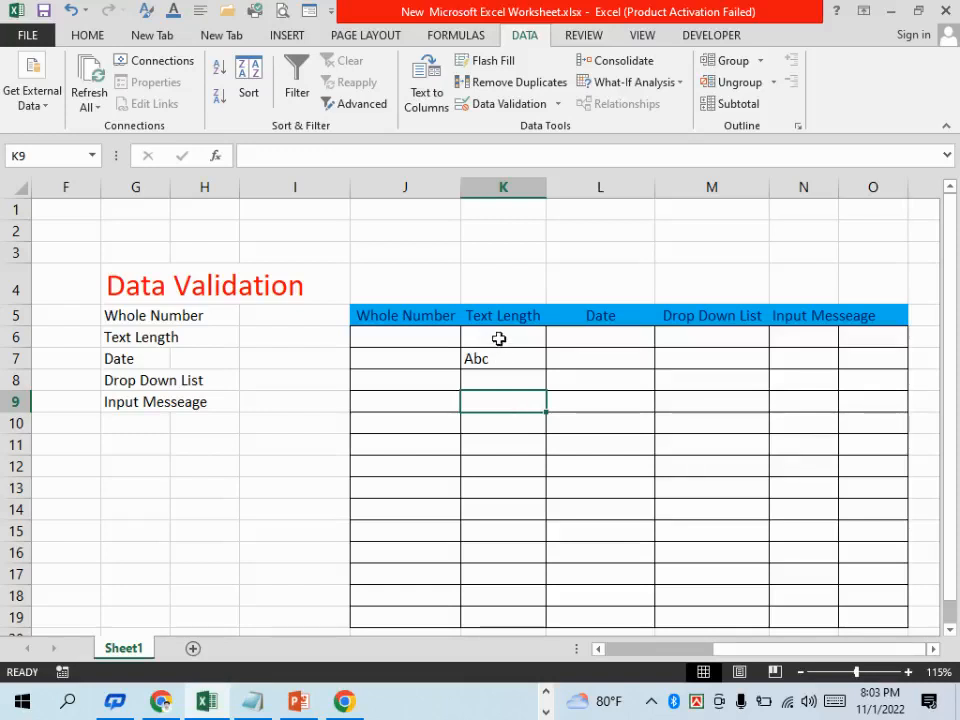
Select the Date column cells L6:L19 of the table
left_click_drag(498, 342, 512, 534)
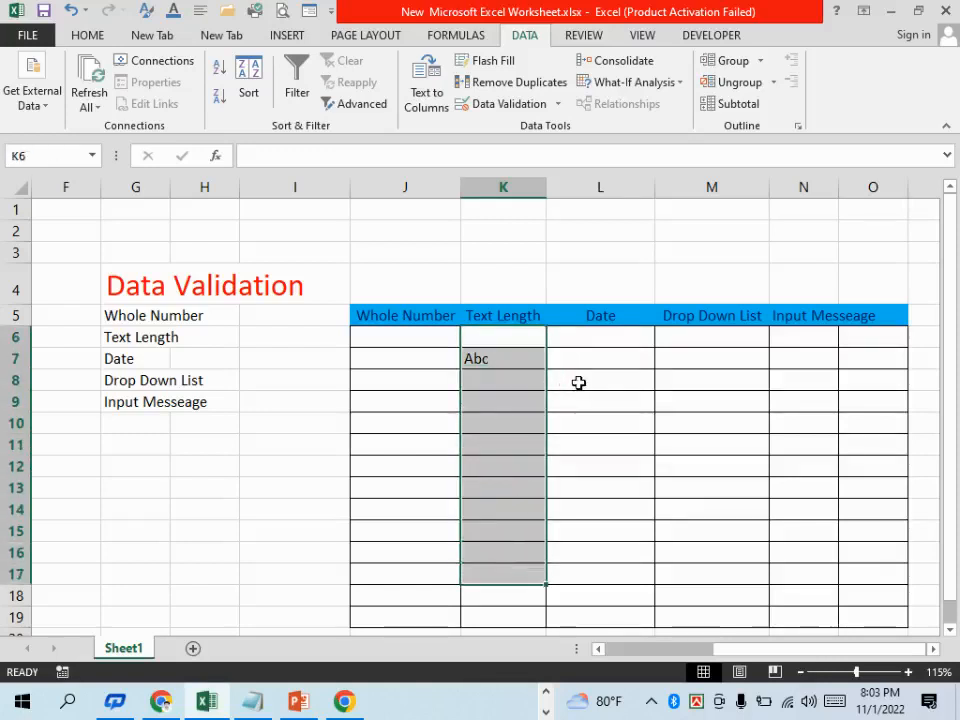
left_click(587, 345)
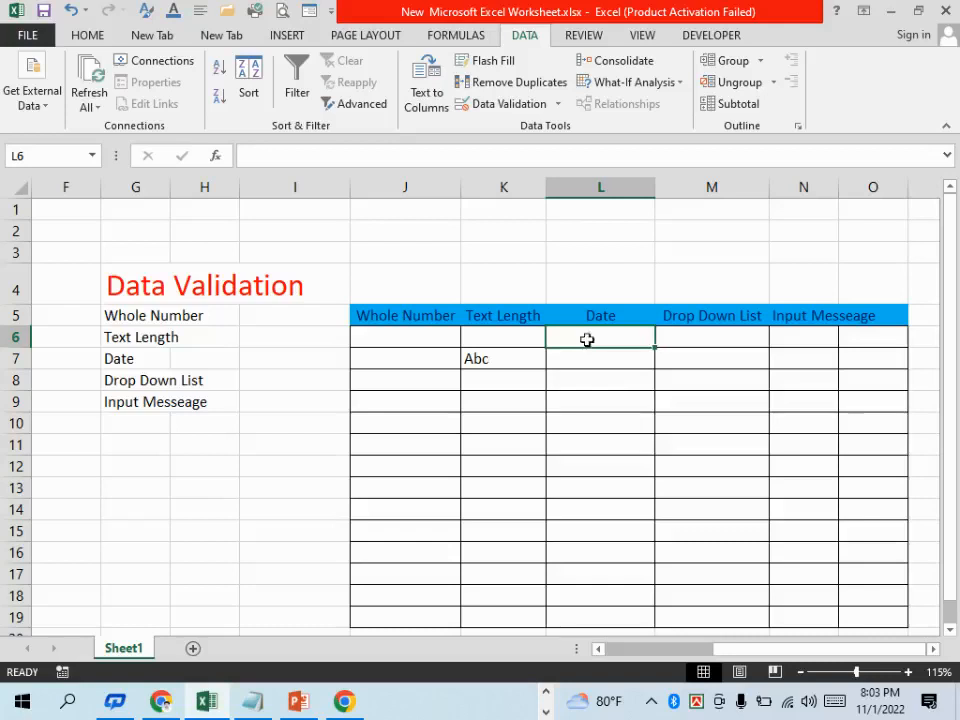
left_click_drag(587, 341, 602, 619)
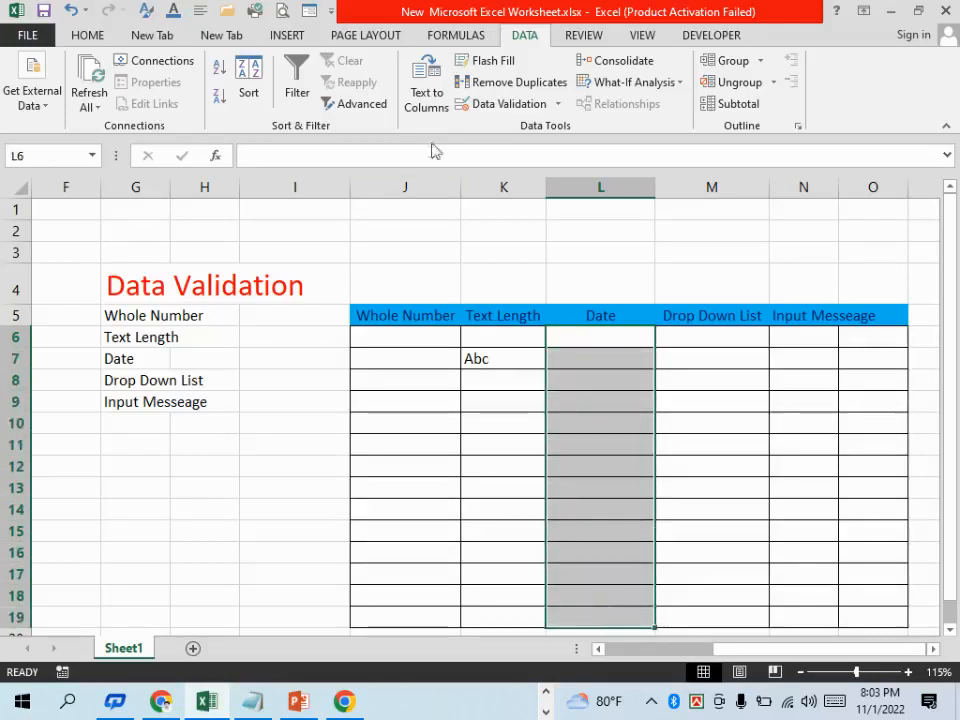
left_click(491, 106)
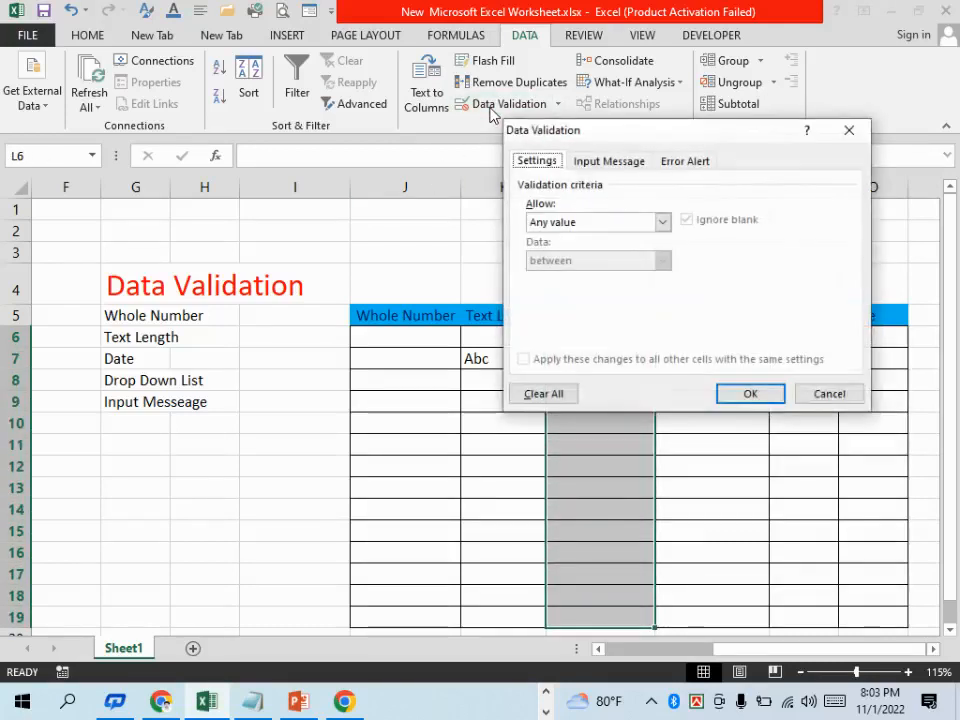
left_click(609, 225)
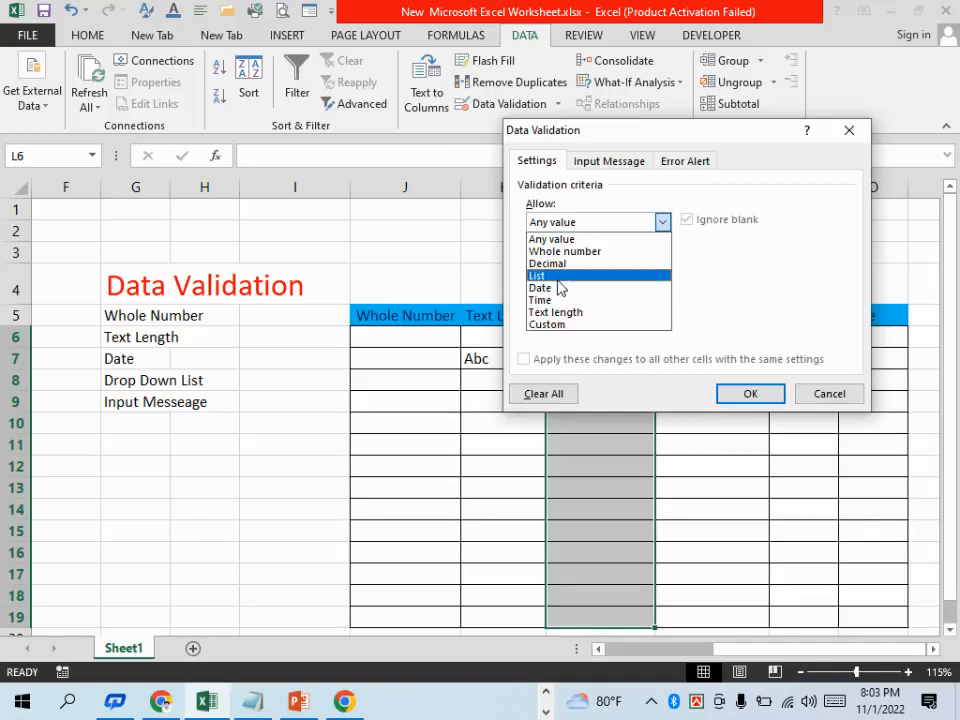
left_click(563, 325)
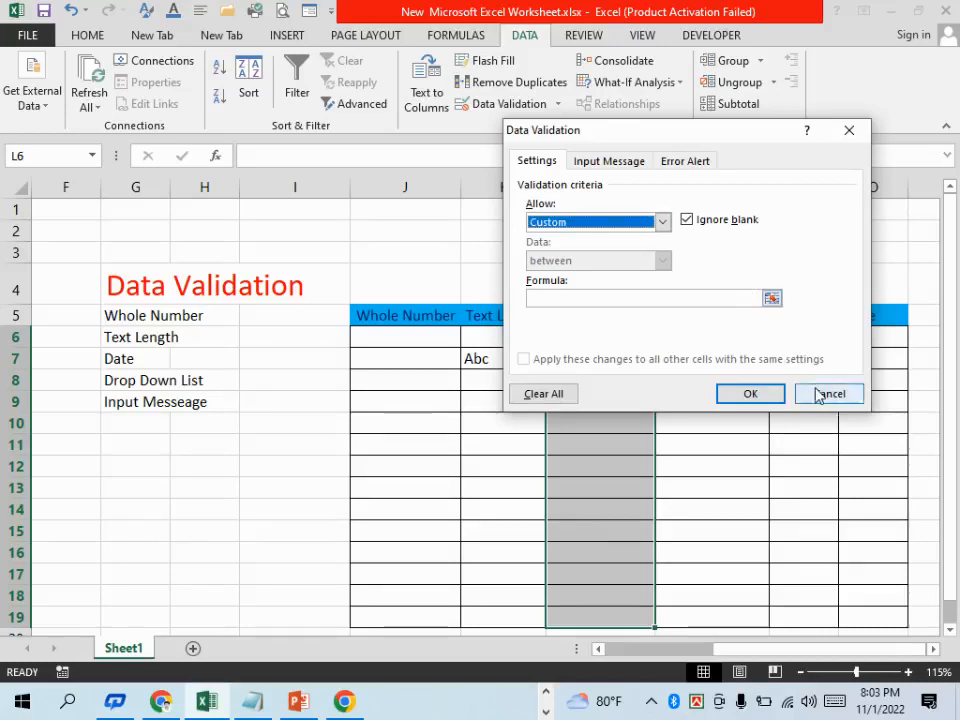
left_click(594, 298)
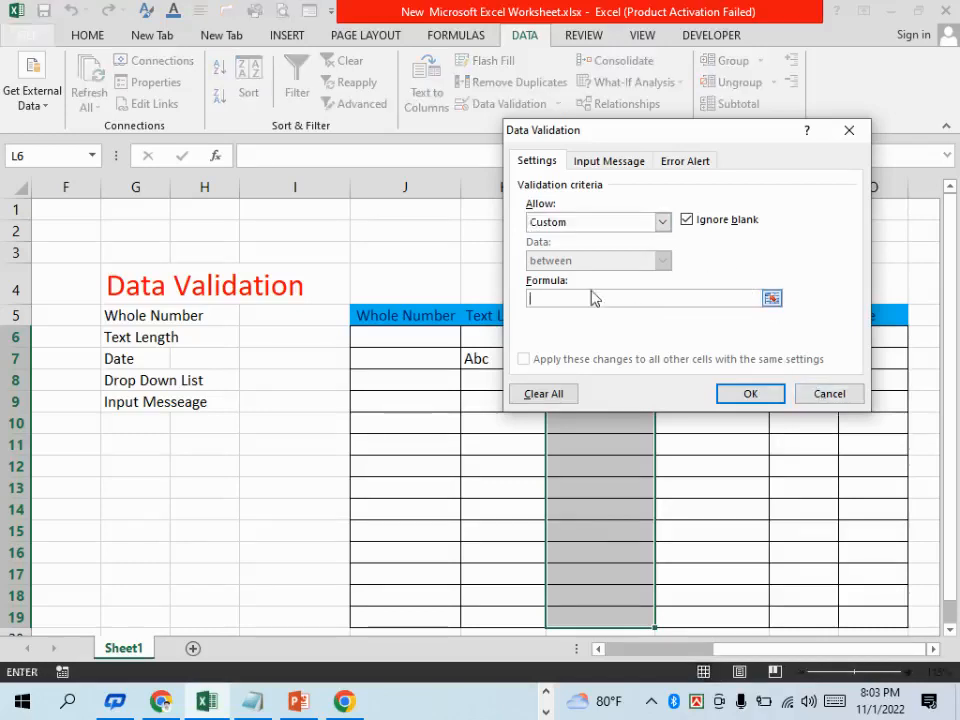
left_click(828, 397)
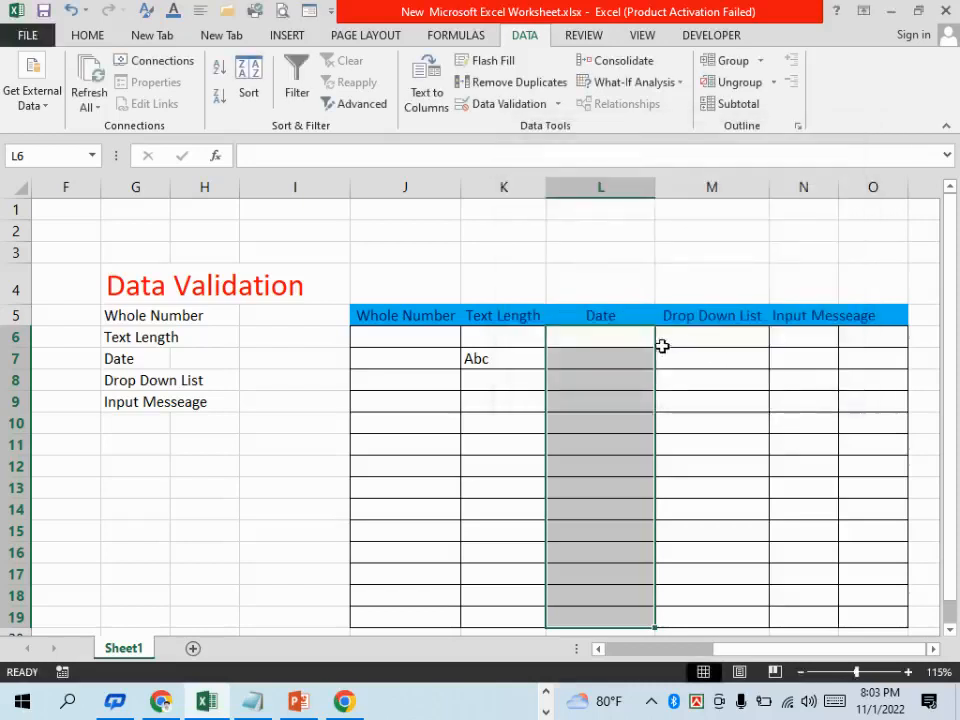
Apply a Date validation rule to L6:L19 allowing dates between 10/01/2022 and 11/02/2022
left_click(557, 105)
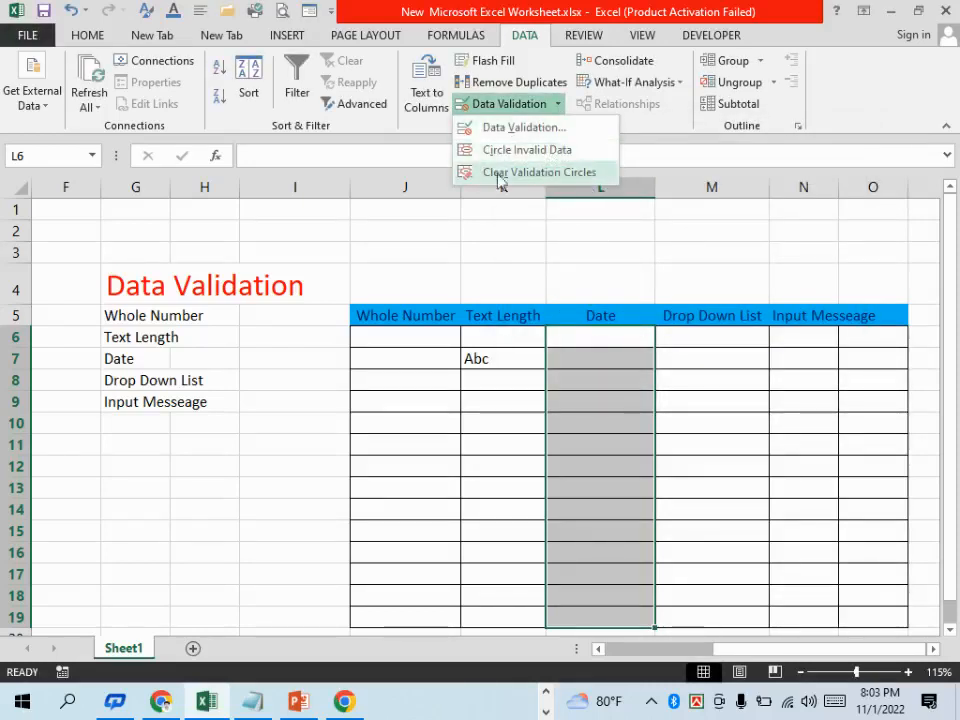
left_click(490, 129)
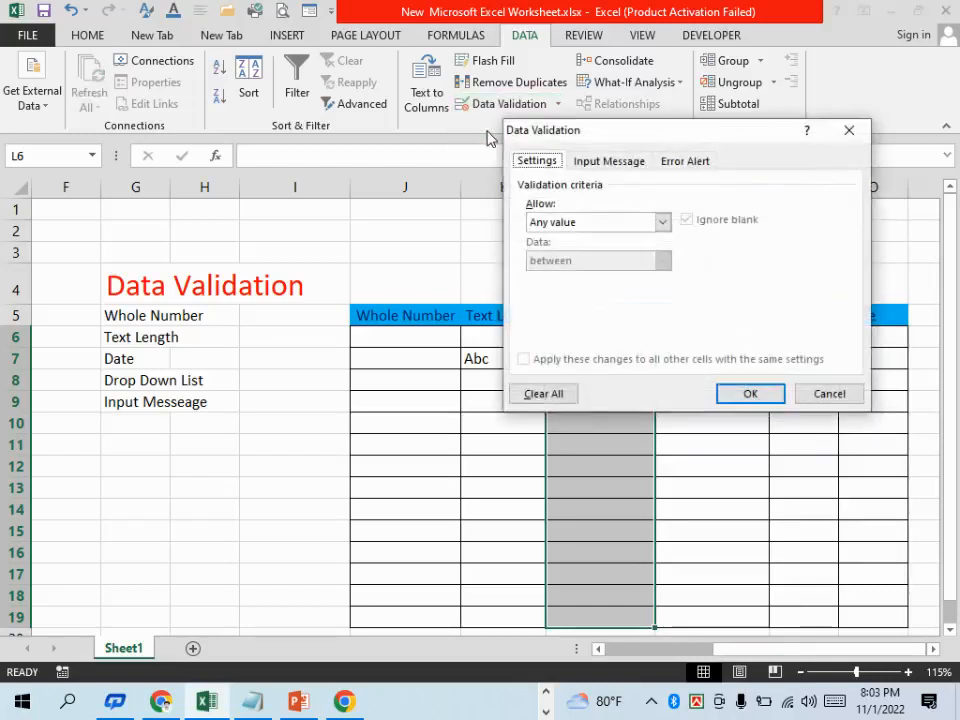
left_click(661, 222)
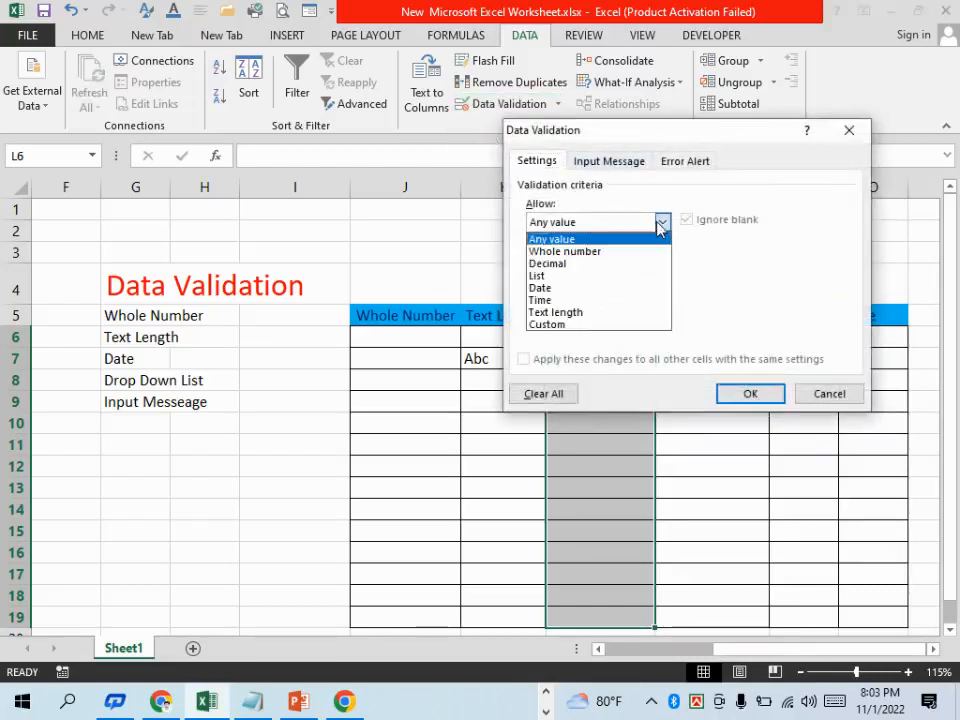
left_click(576, 288)
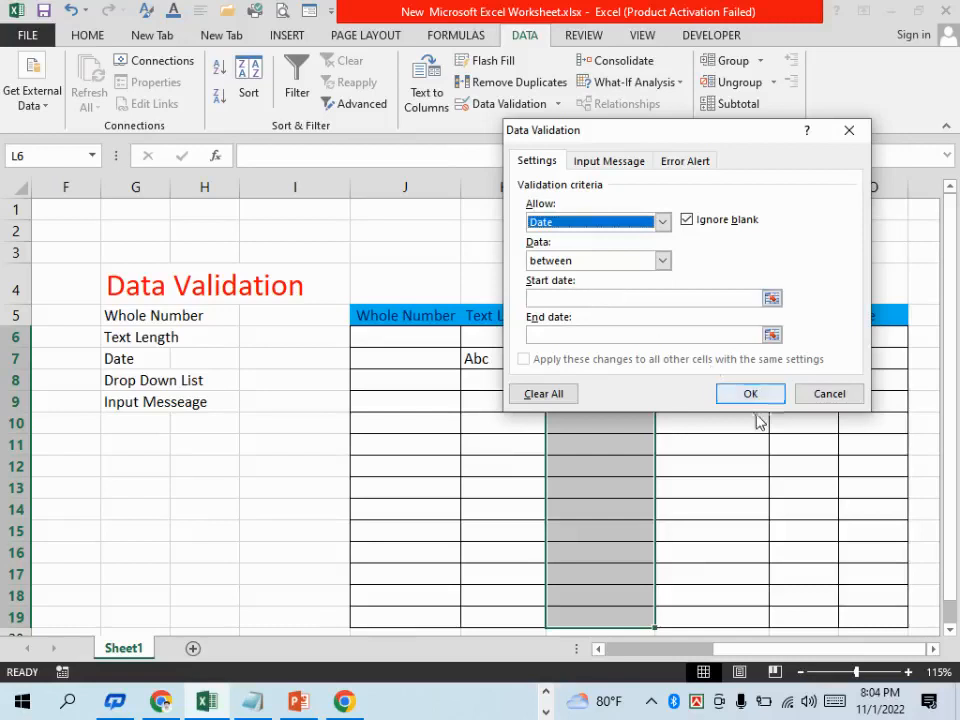
left_click(603, 299)
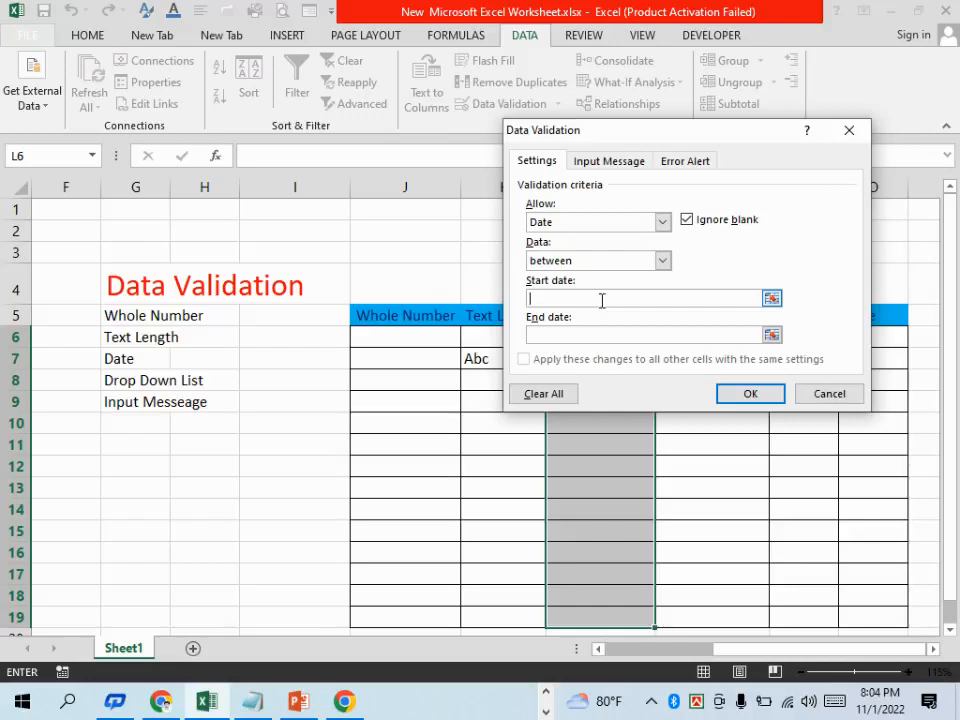
type("10")
type("/10")
type("/2000")
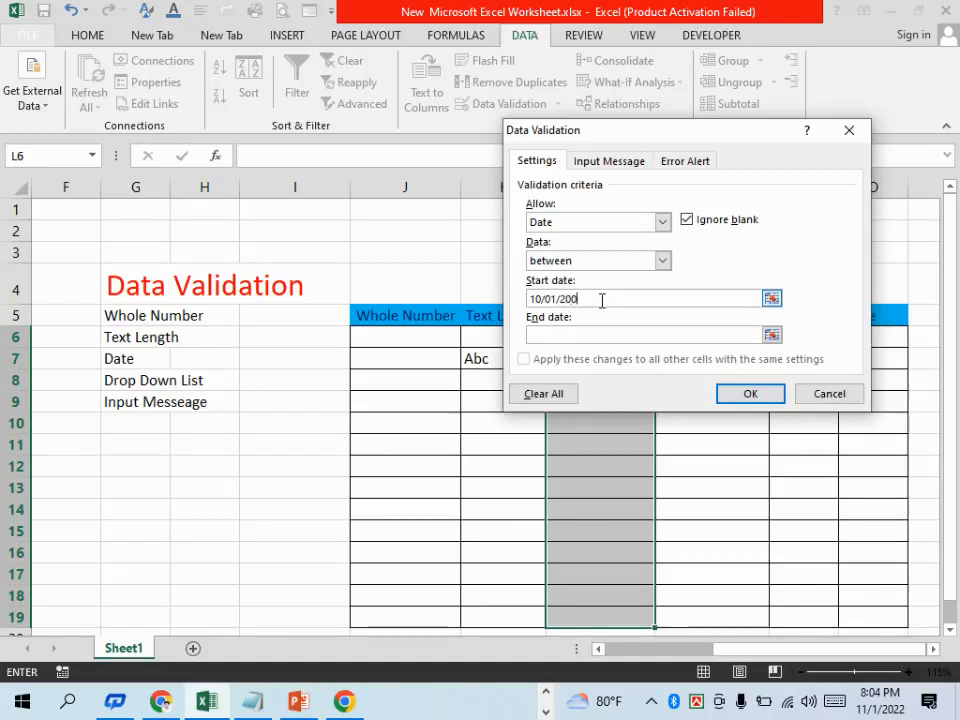
key("BackSpace")
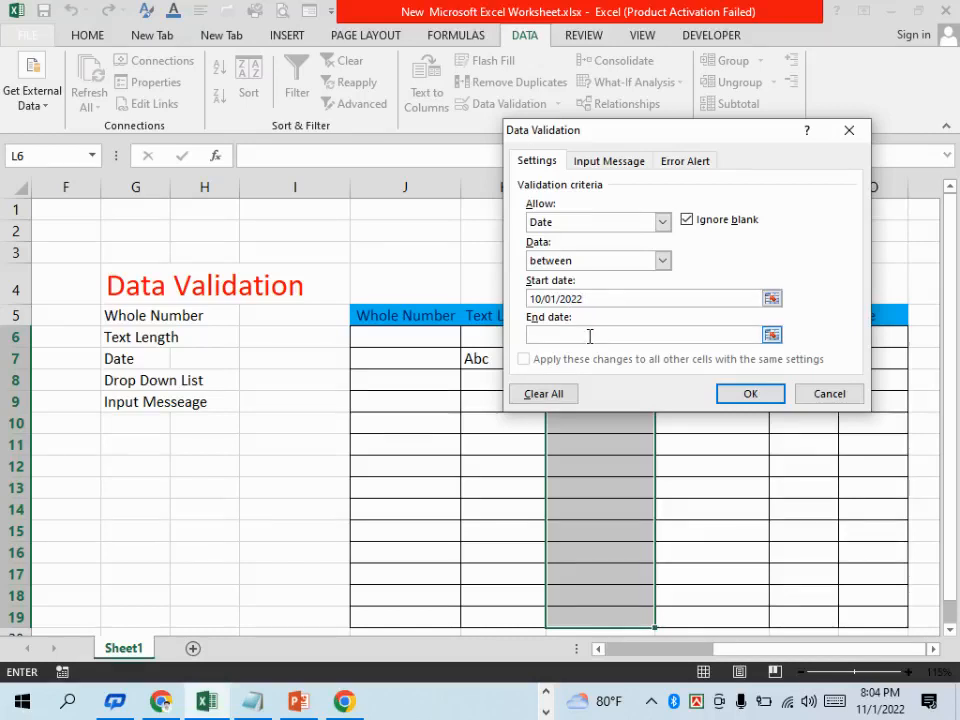
type("11/02/2022")
left_click(743, 396)
Enter the date 10/25/2022 in cell L7 of the Date column
left_click(605, 383)
left_click(563, 357)
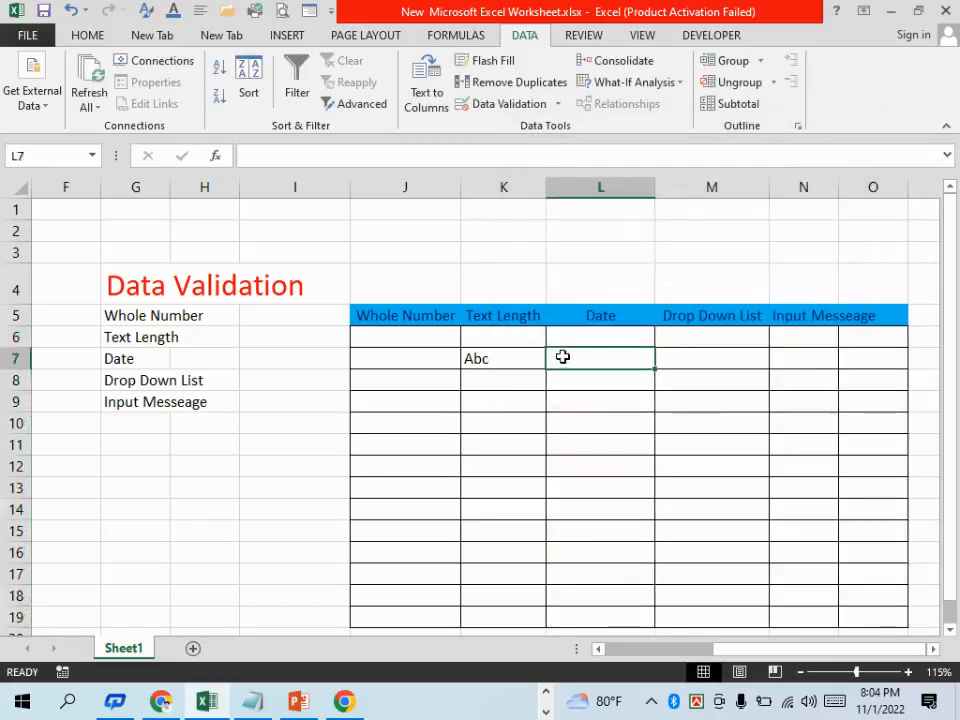
type("10")
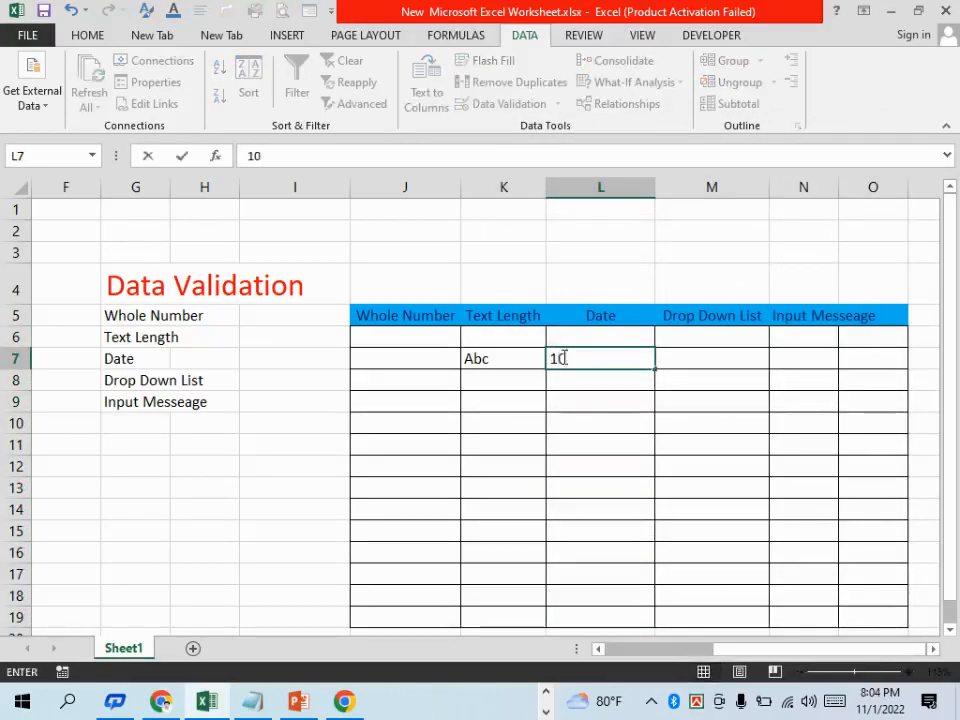
type("/")
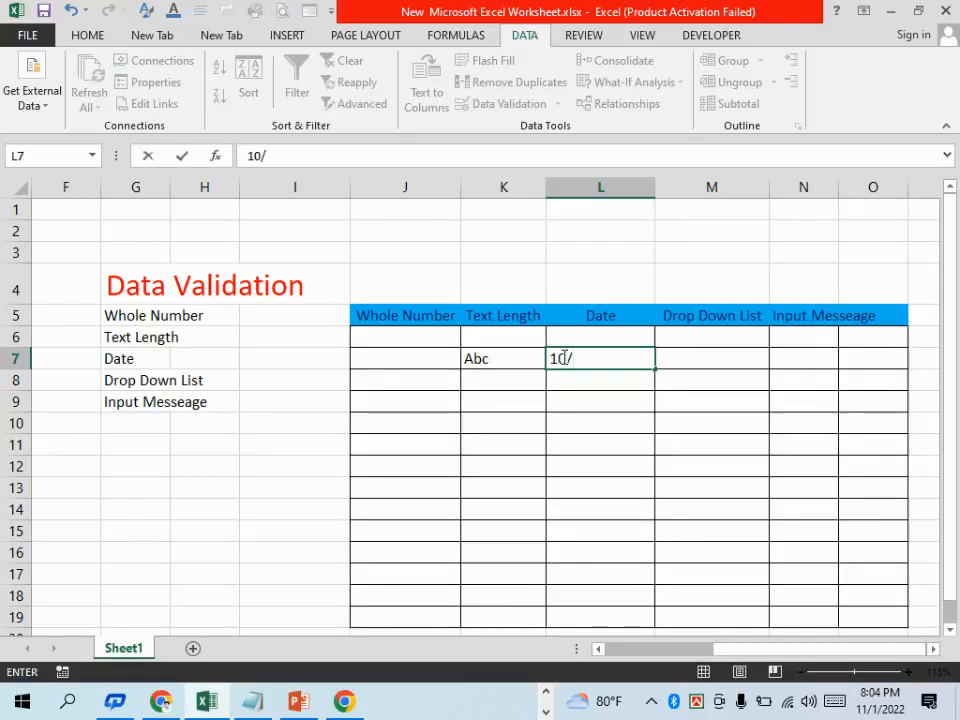
type("25/")
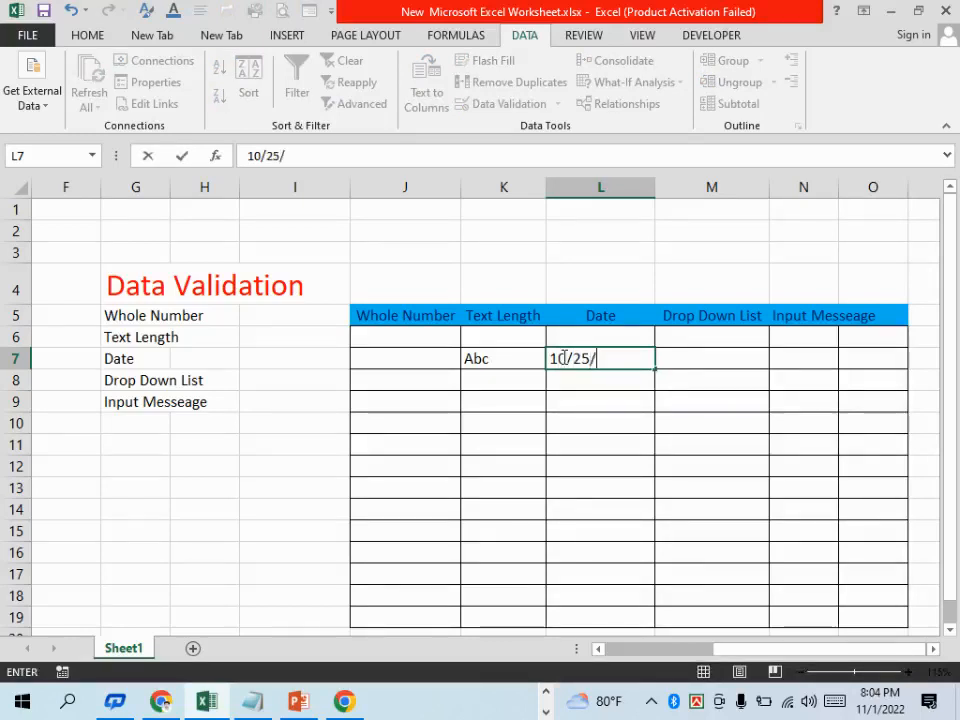
type("2022")
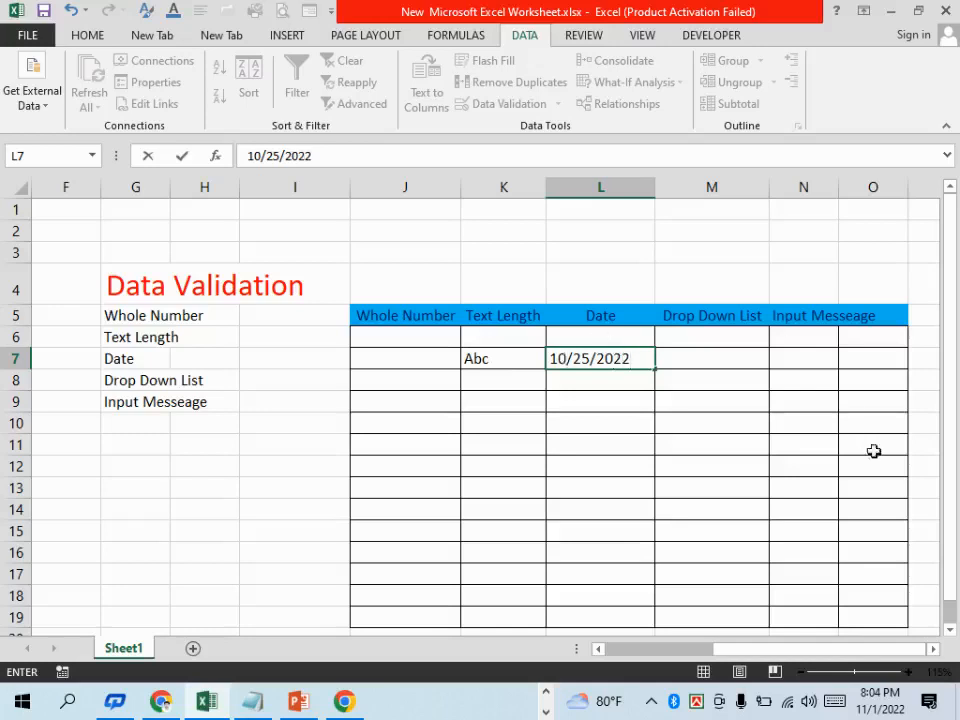
left_click(874, 448)
Try to enter the date 11/03/2022 in cell L8 and discard the entry
left_click(604, 391)
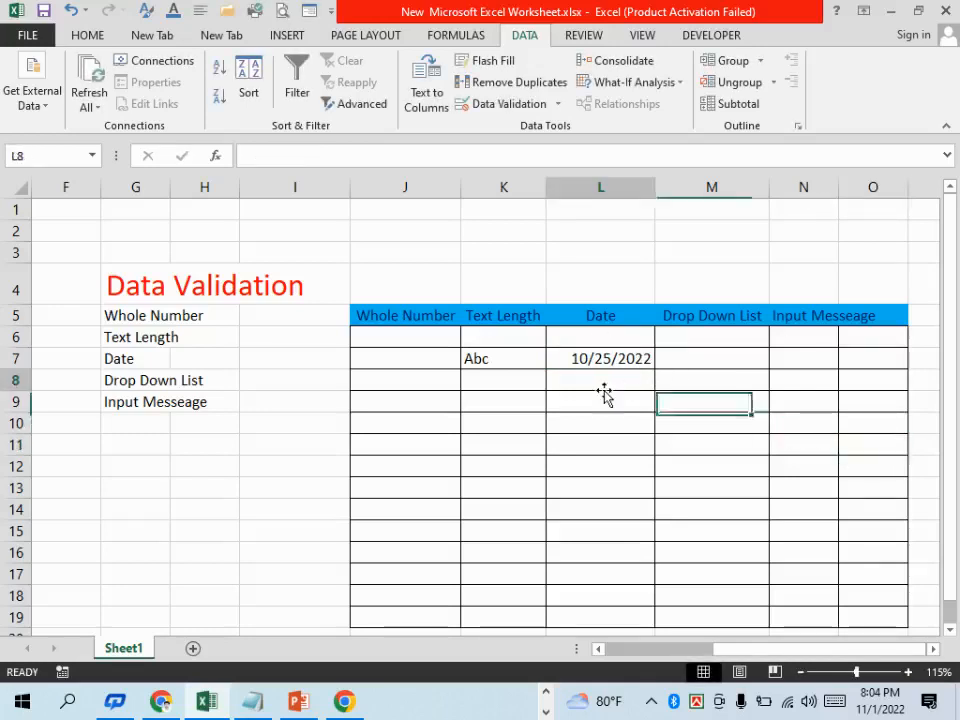
type("11/")
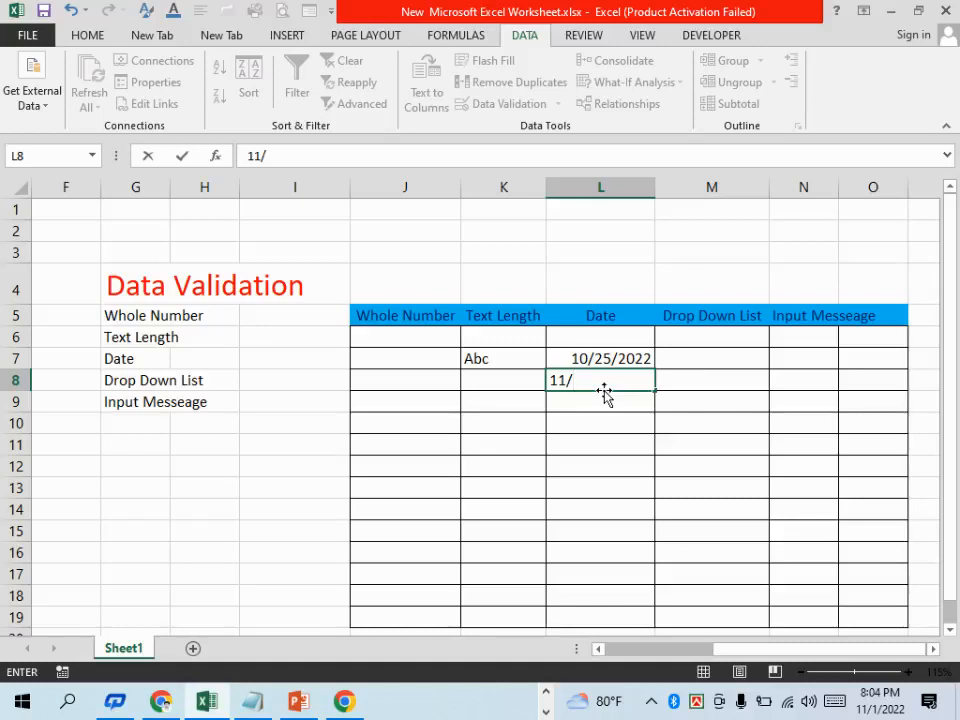
type("03/2022")
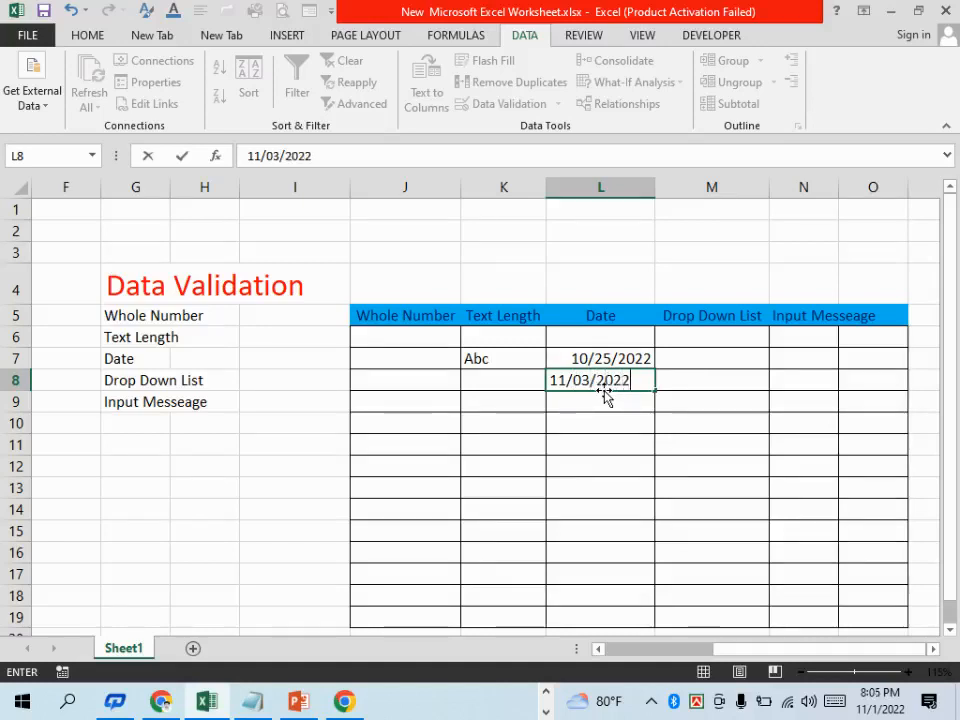
key("Return")
left_click_drag(509, 318, 340, 163)
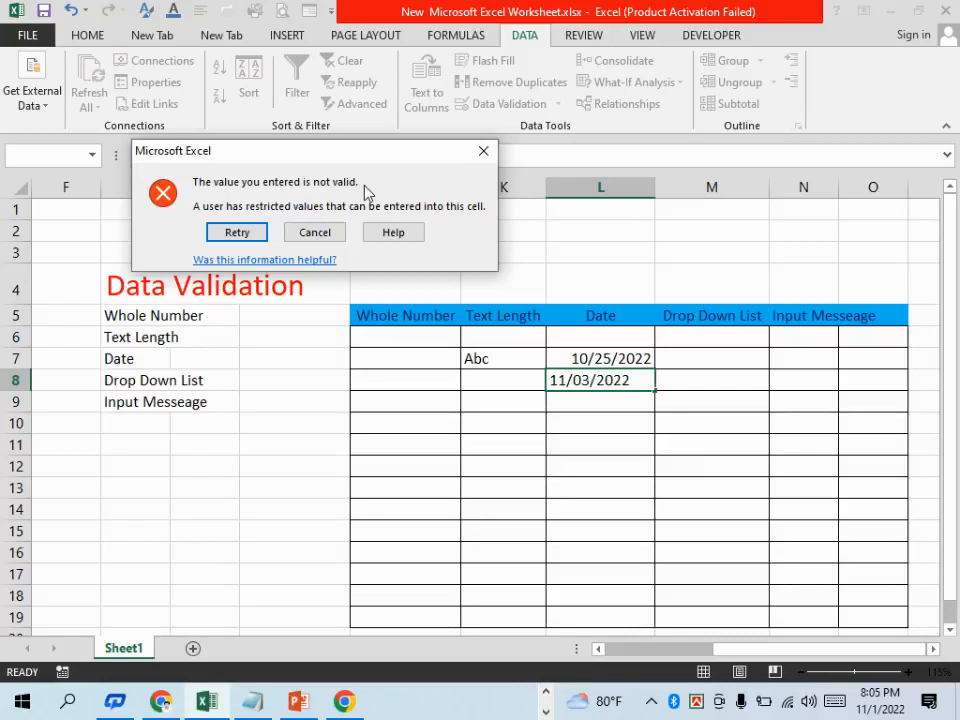
left_click(315, 233)
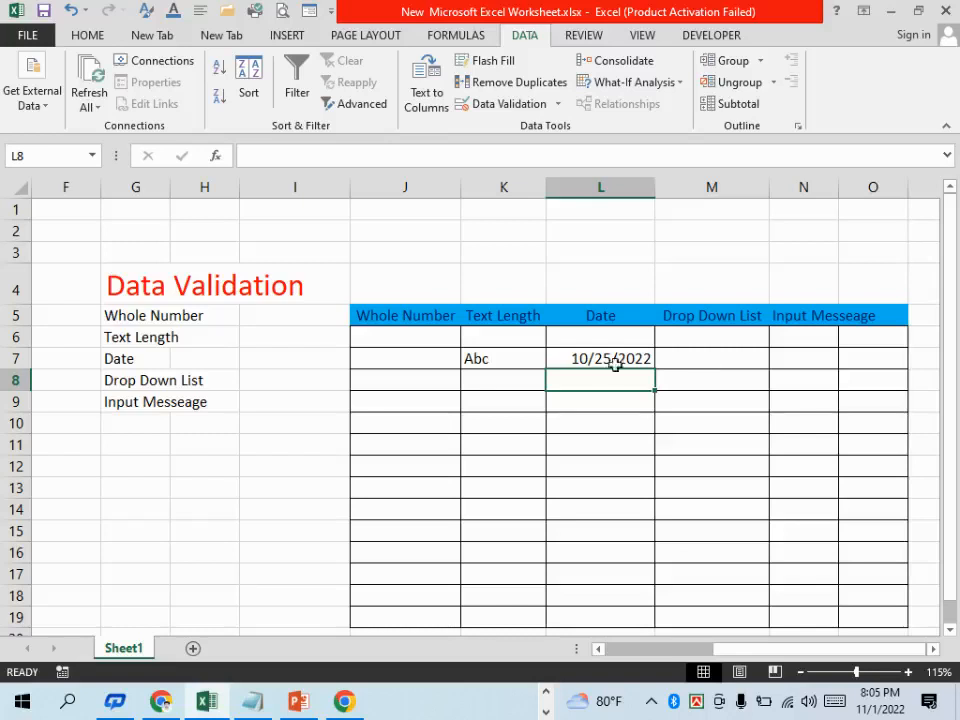
Try to apply a List validation rule to M6:M19 using =$G$5:$H$9 as the source
left_click_drag(692, 336, 684, 550)
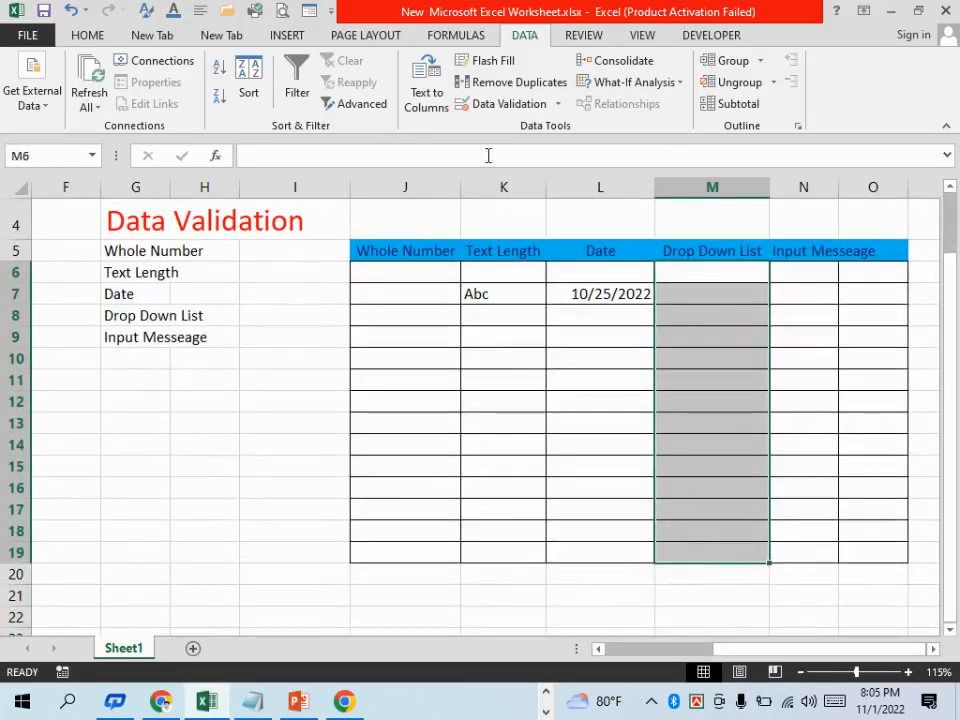
left_click(515, 104)
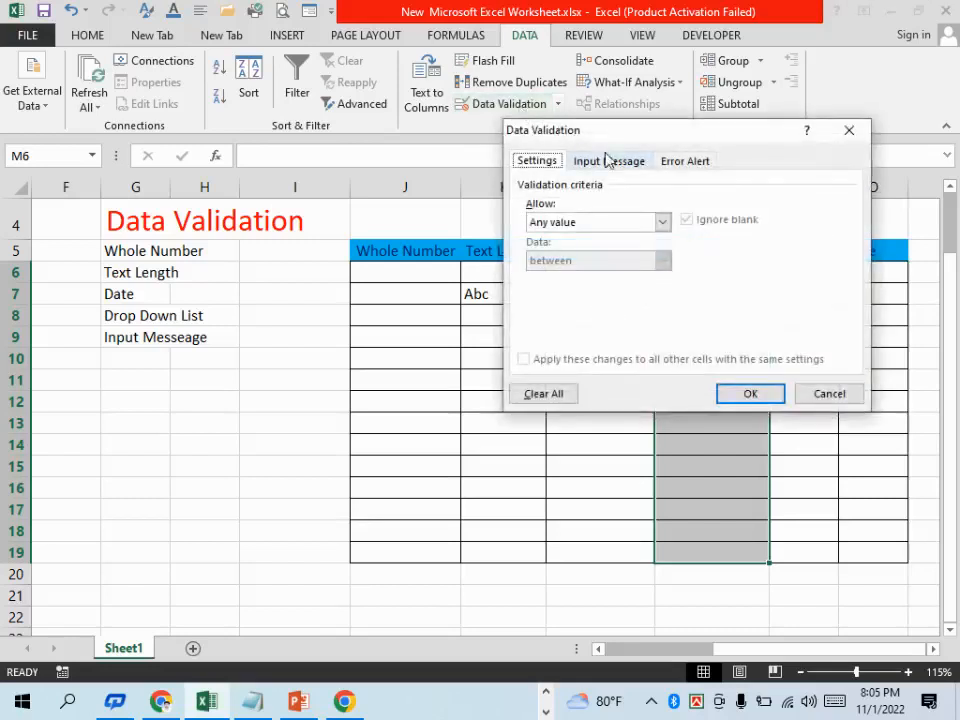
left_click(595, 224)
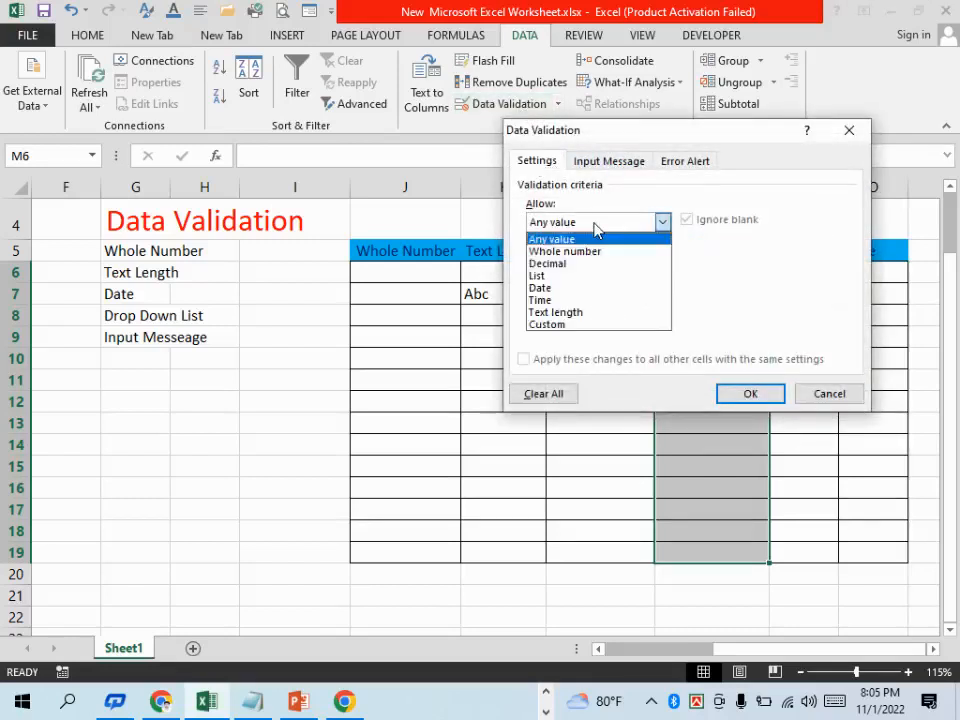
left_click(555, 276)
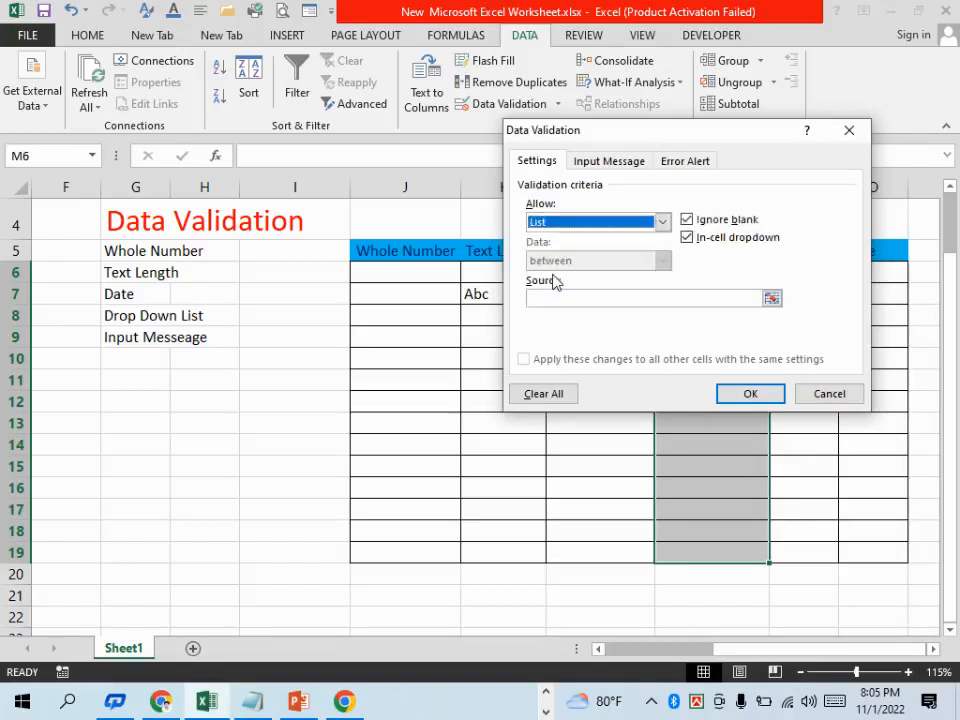
left_click(611, 299)
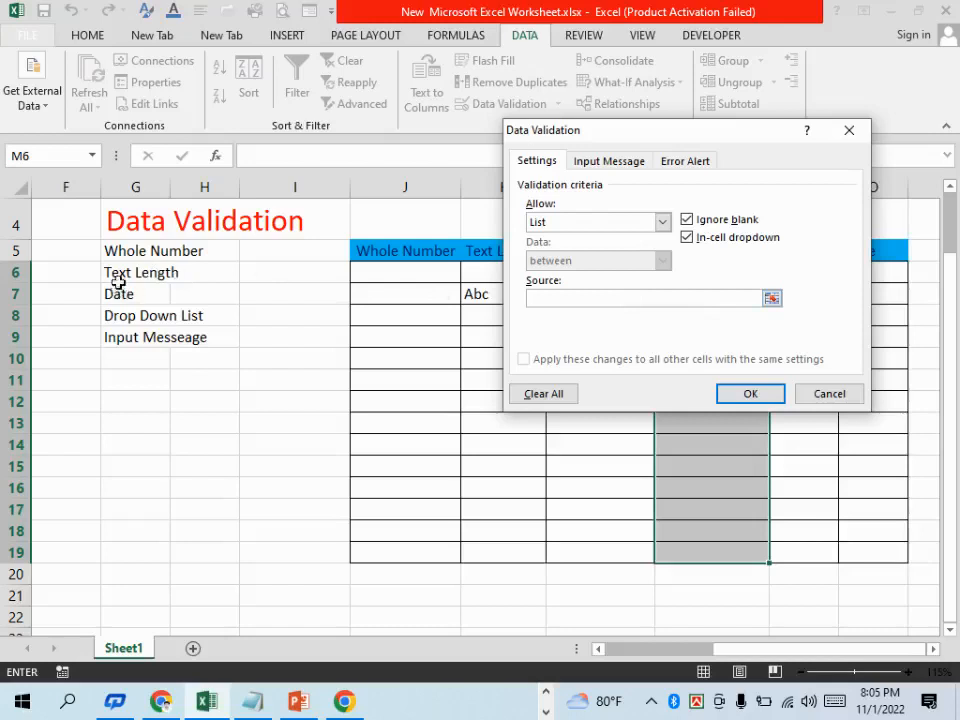
left_click_drag(115, 256, 184, 336)
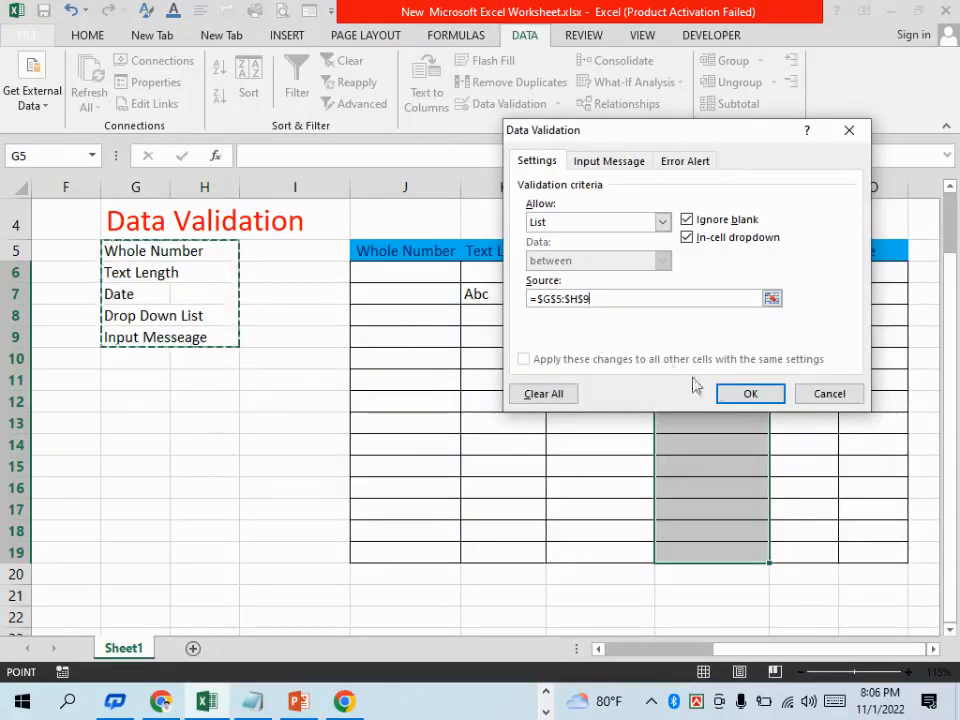
left_click(763, 400)
left_click(493, 388)
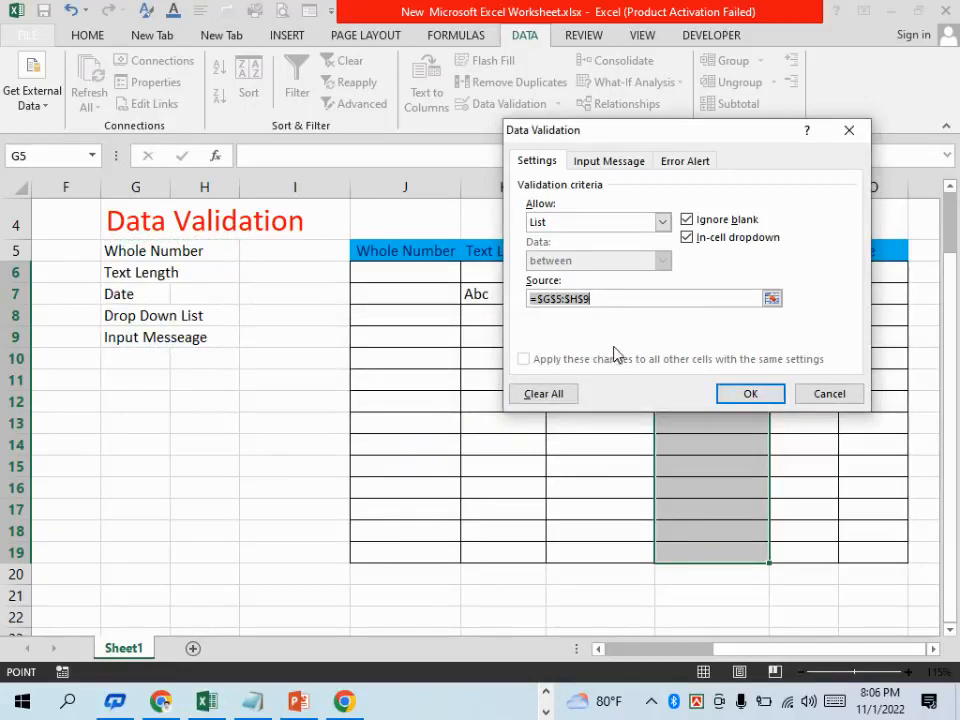
Try to apply the List rule to M6:M19 with Ignore blank and In-cell dropdown turned off
left_click(689, 221)
left_click(688, 238)
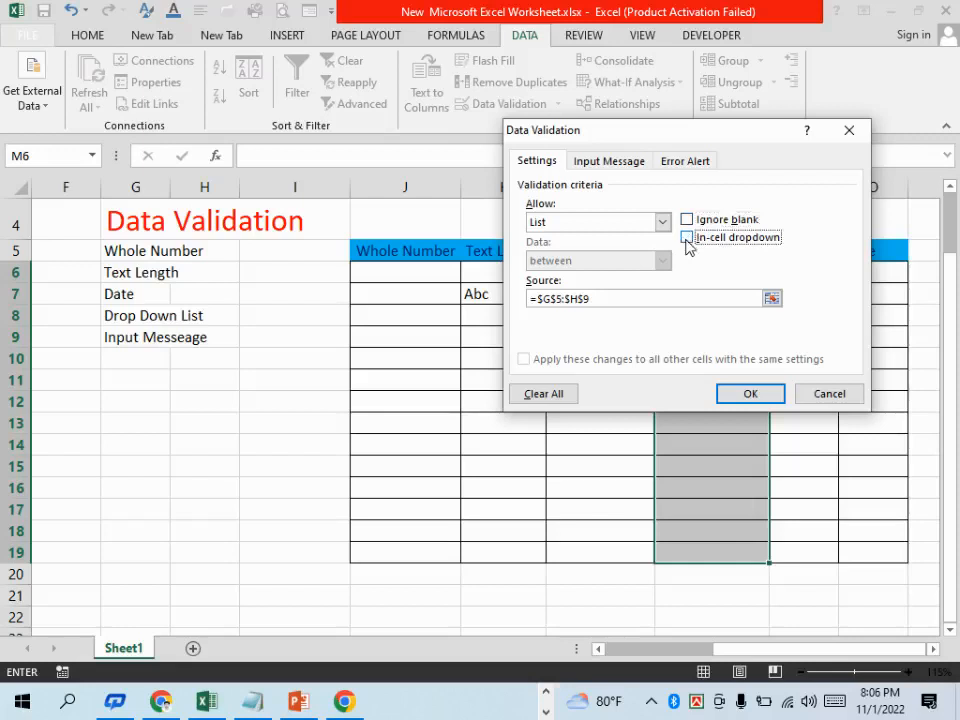
left_click(748, 394)
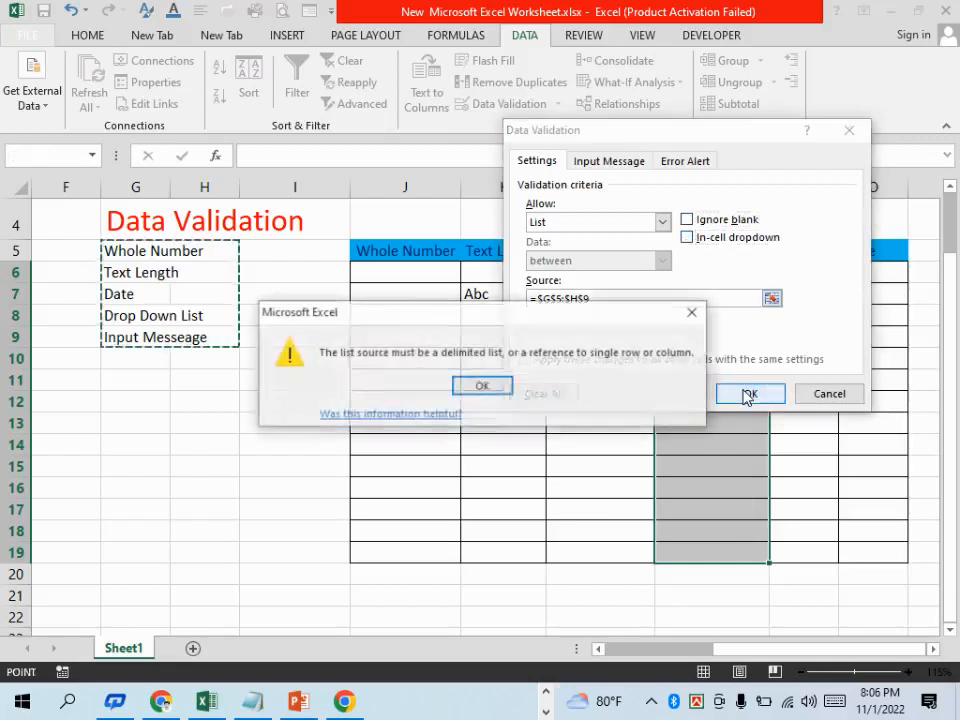
left_click(480, 386)
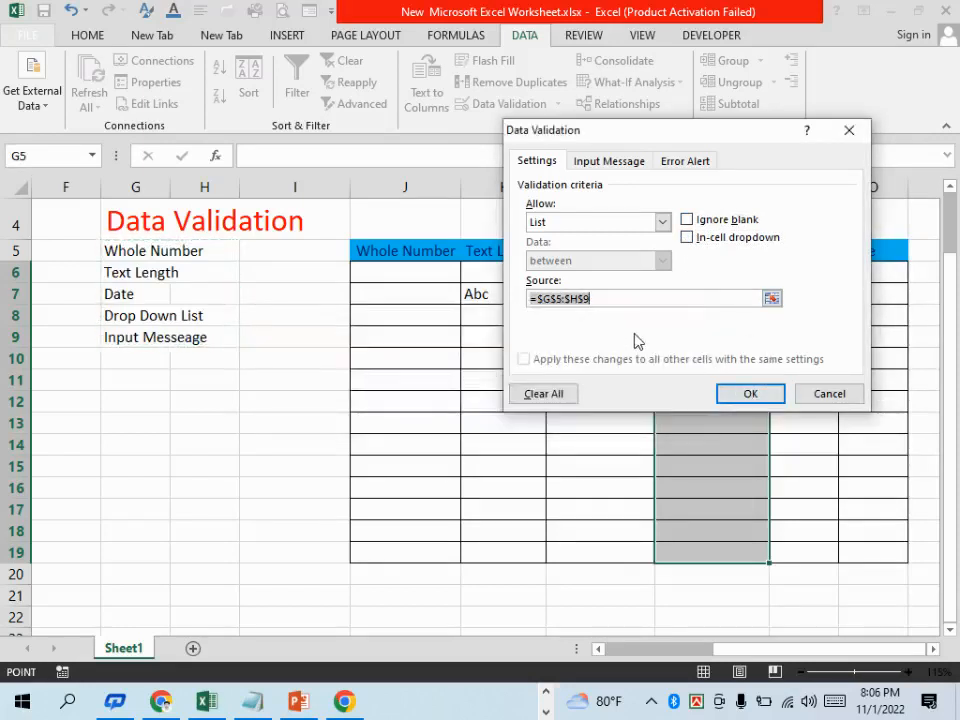
Replace the list source with Amirabari,Trishal,Rampur,Boilor and apply the rule to M6:M19
key("BackSpace")
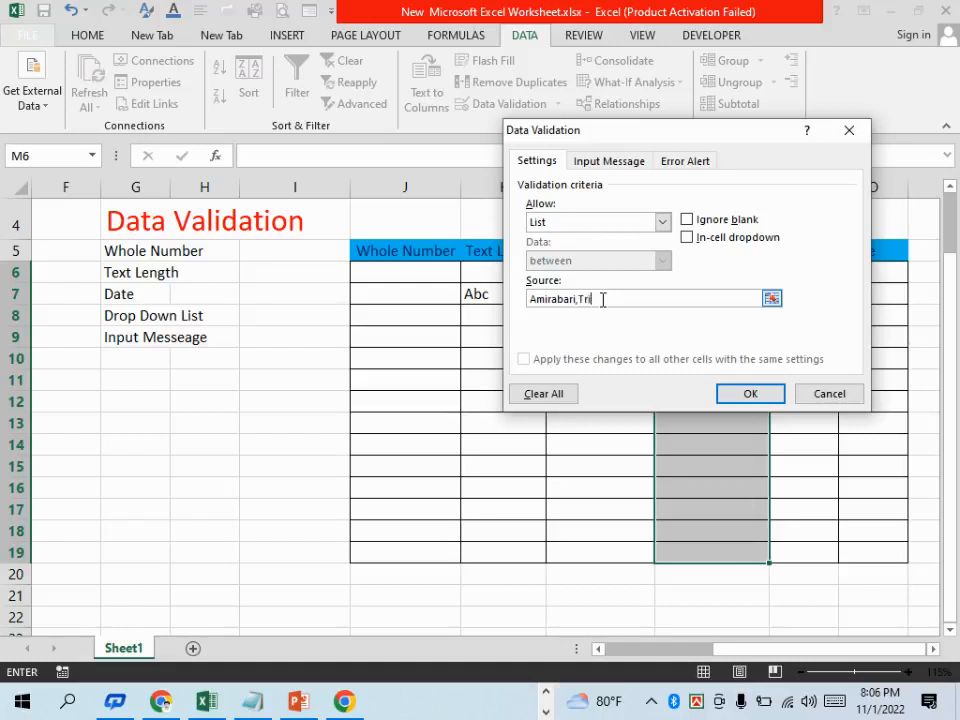
type("l,Rampur,Boilor")
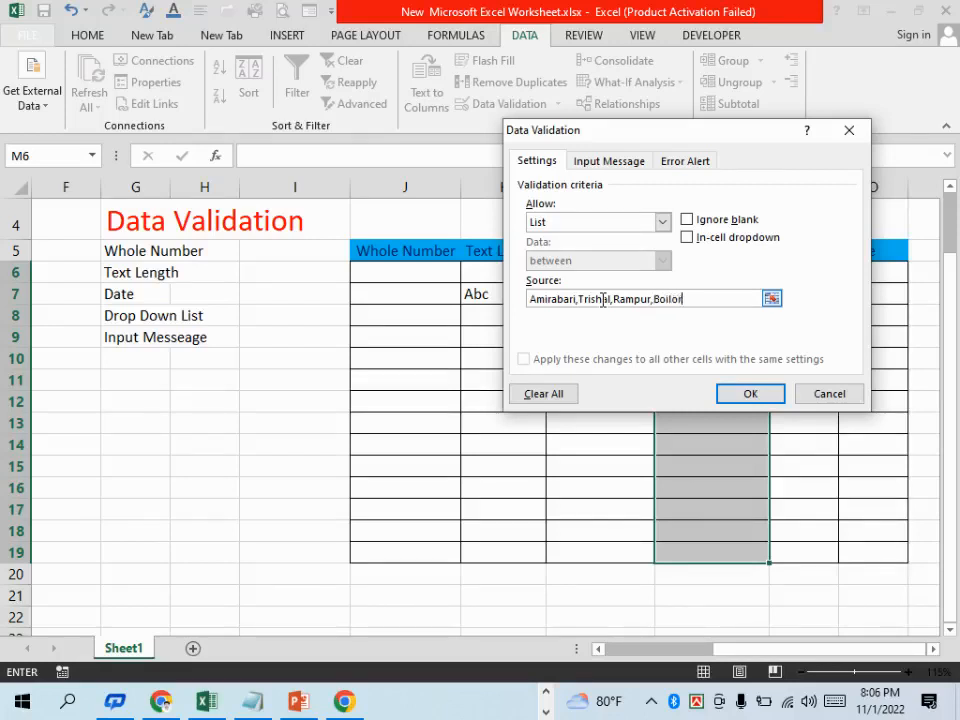
left_click(776, 394)
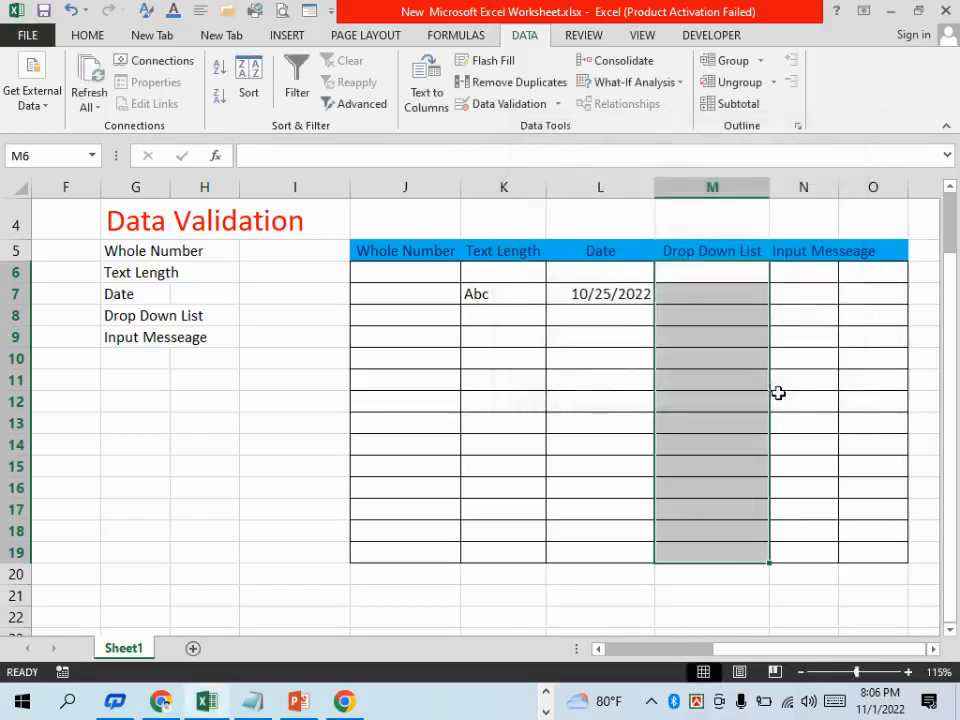
Check several cells of the Drop Down List column for a drop-down arrow
left_click(720, 350)
left_click(731, 270)
left_click(735, 311)
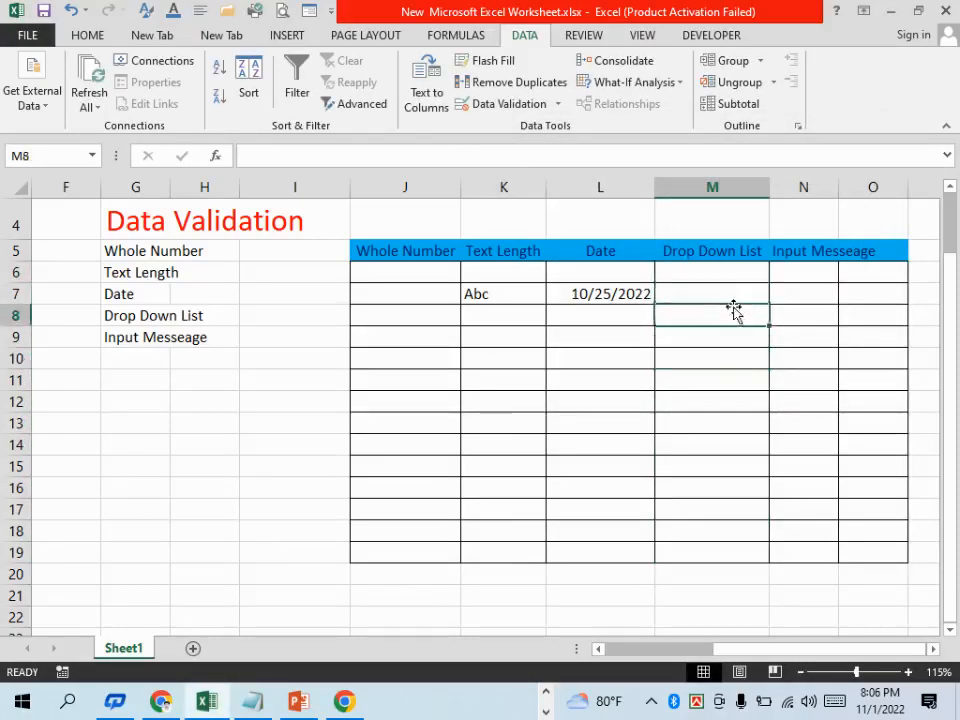
left_click(733, 293)
left_click(729, 273)
left_click(717, 337)
Turn on Ignore blank and In-cell dropdown in the List validation rule of M6:M19
left_click_drag(706, 275, 726, 549)
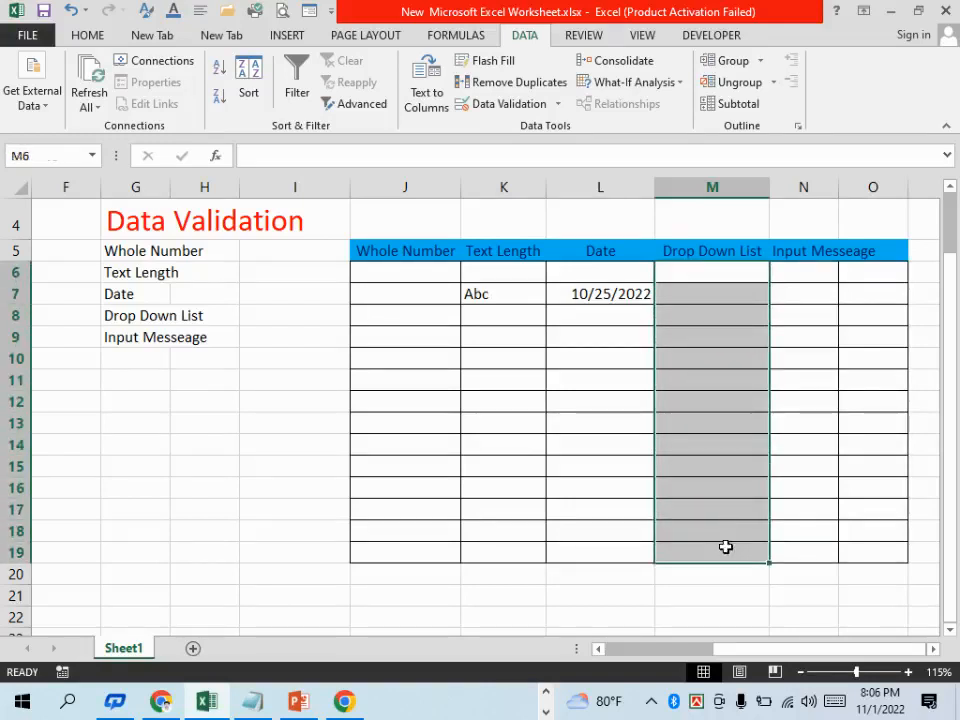
left_click(514, 107)
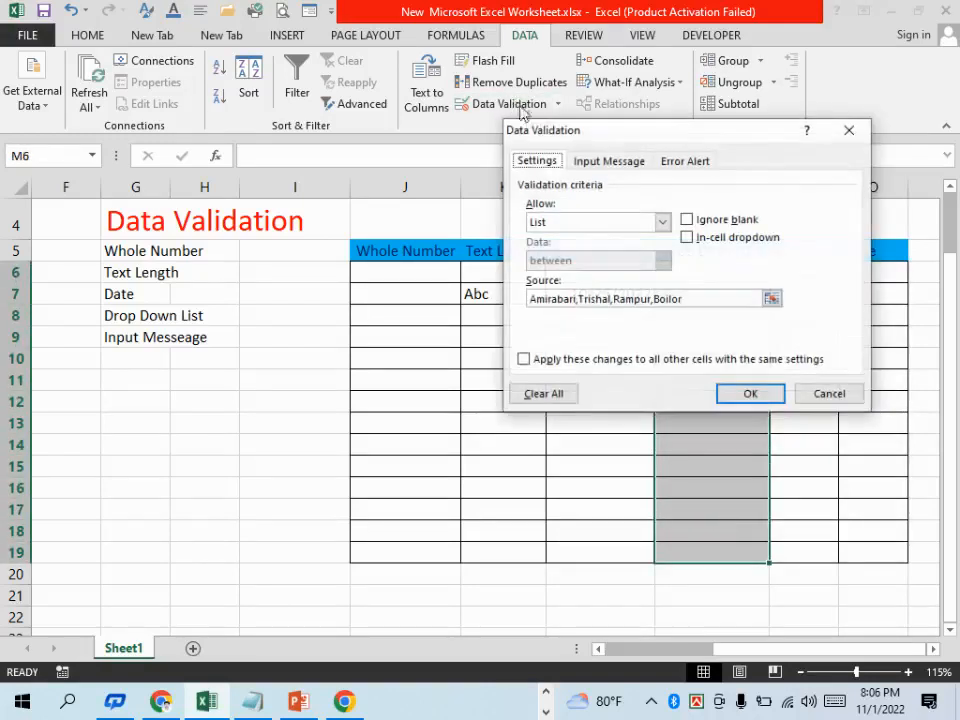
left_click(686, 219)
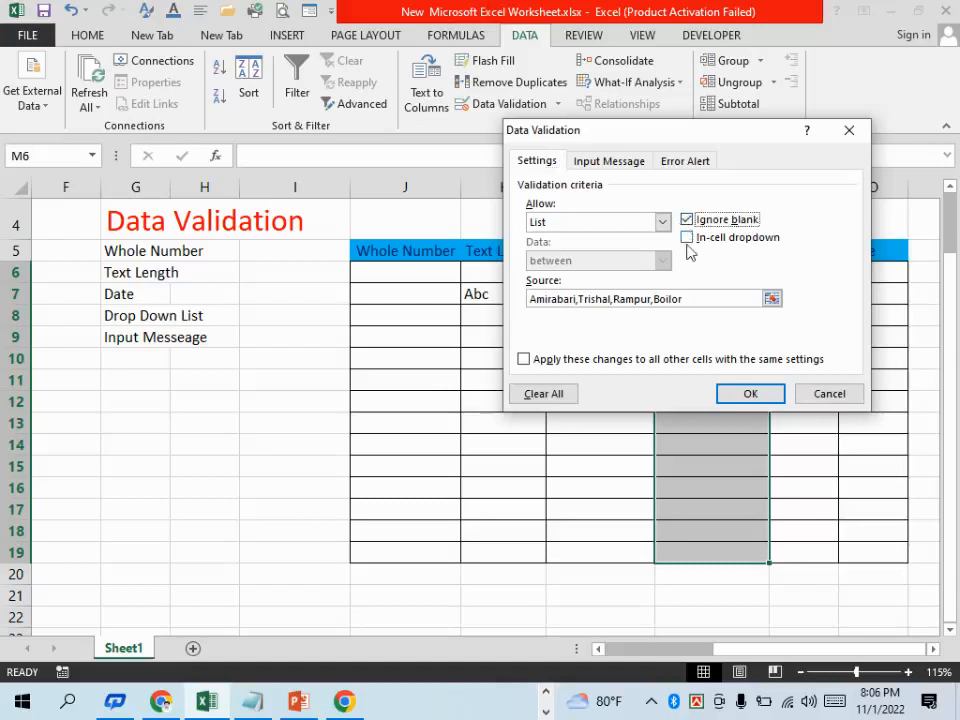
left_click(662, 222)
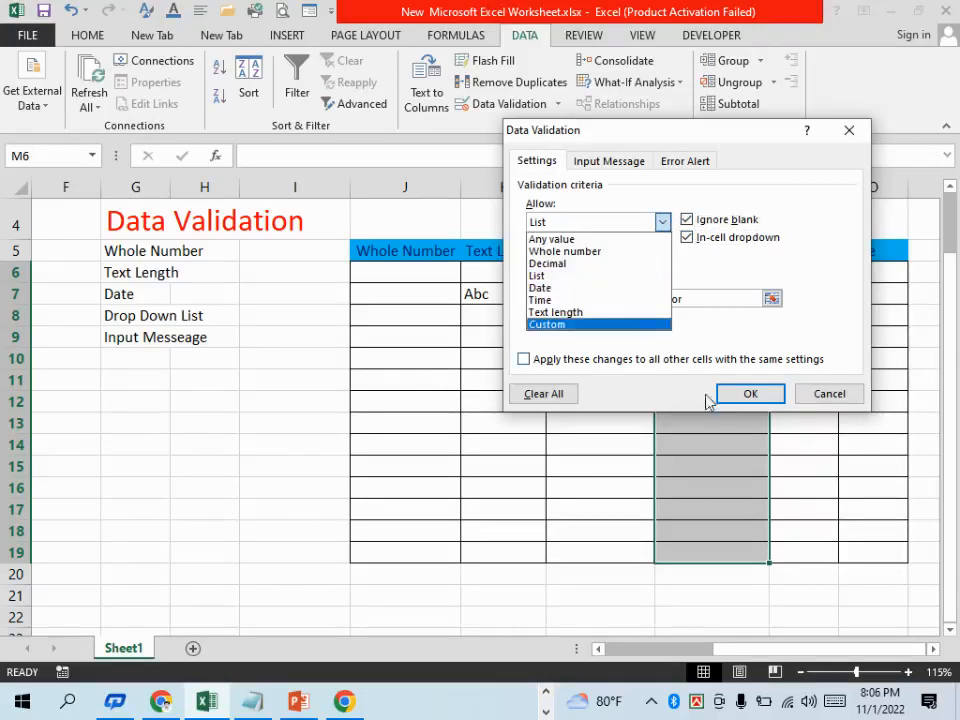
left_click(748, 393)
left_click(750, 393)
Examine cells down the Drop Down List column, from M6 to M18, for the in-cell drop-down arrow
left_click(714, 337)
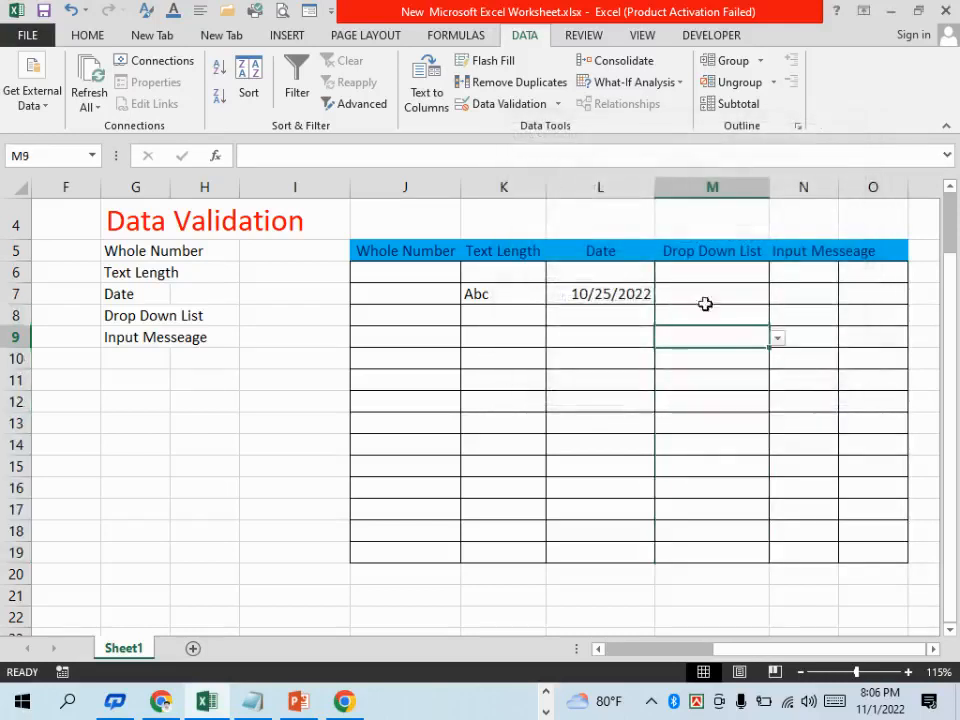
left_click(724, 276)
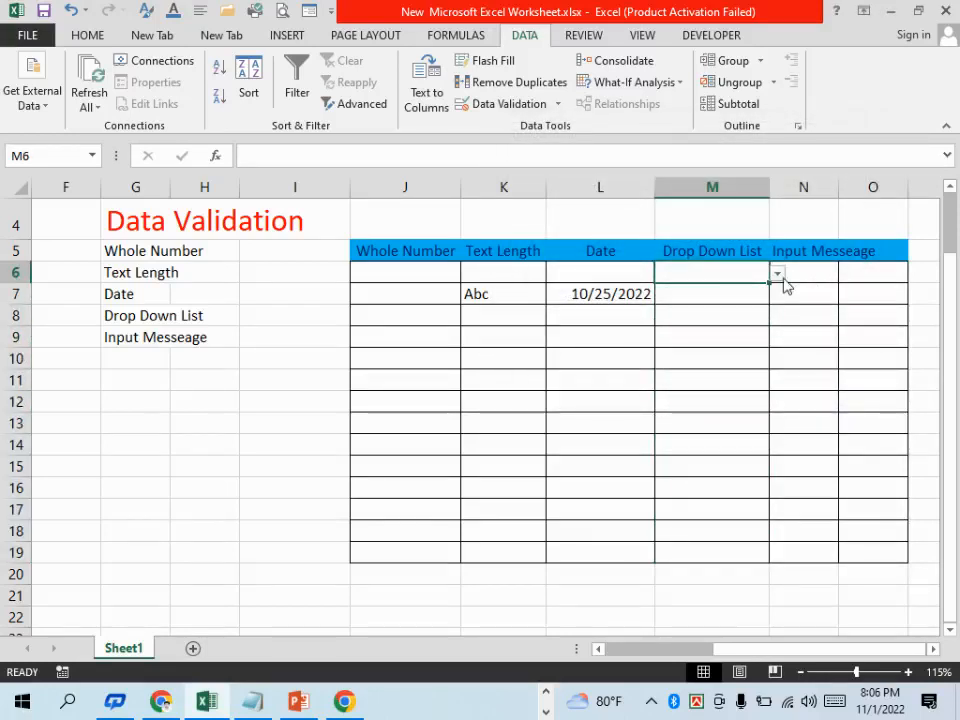
left_click(724, 294)
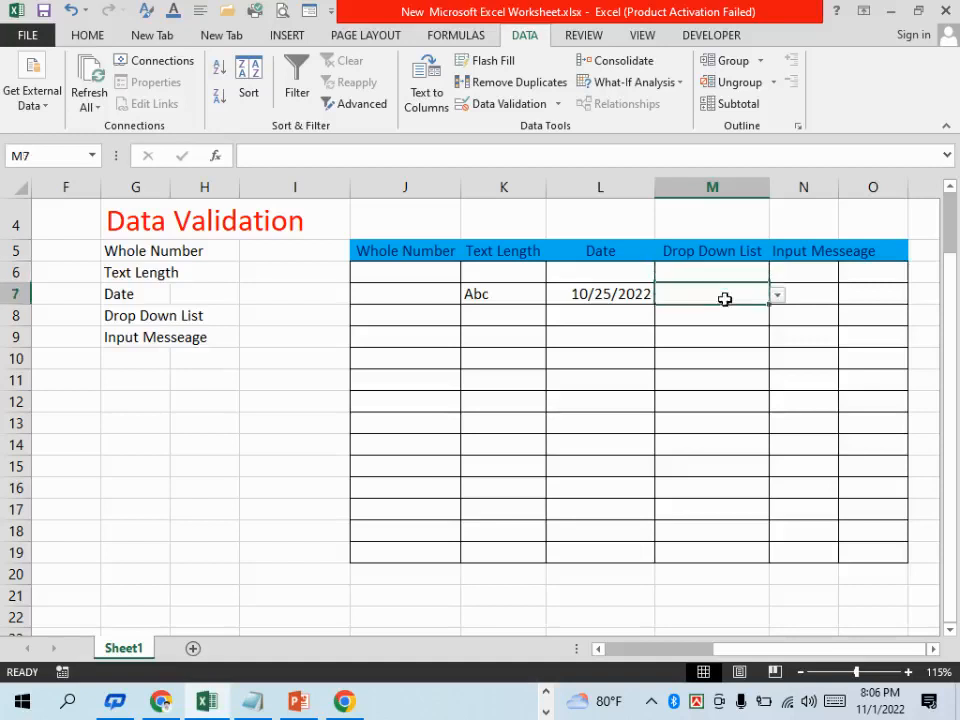
left_click(724, 316)
left_click(725, 337)
left_click(728, 380)
left_click(731, 466)
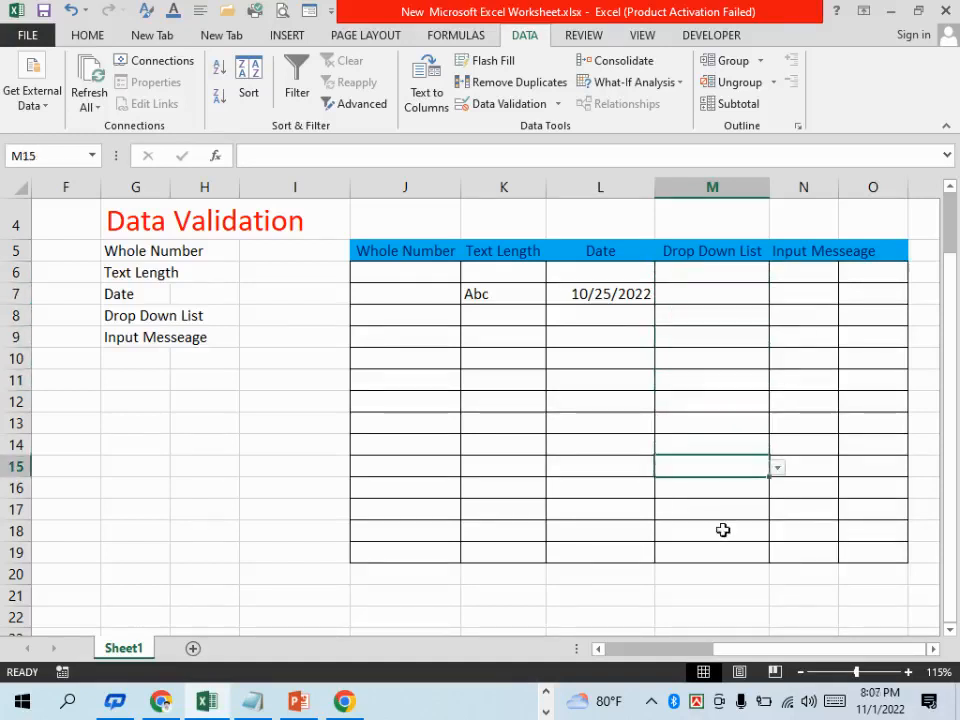
left_click(722, 530)
Choose Amirabari for cell M6 and Trishal for cell M7 from their in-cell lists
left_click(746, 276)
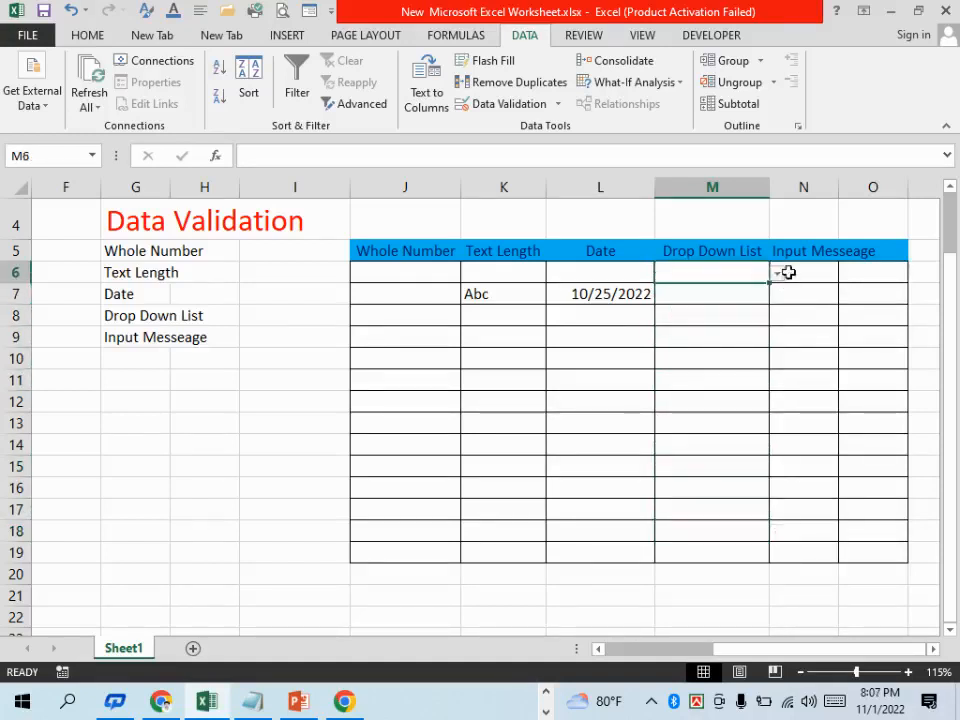
left_click(778, 276)
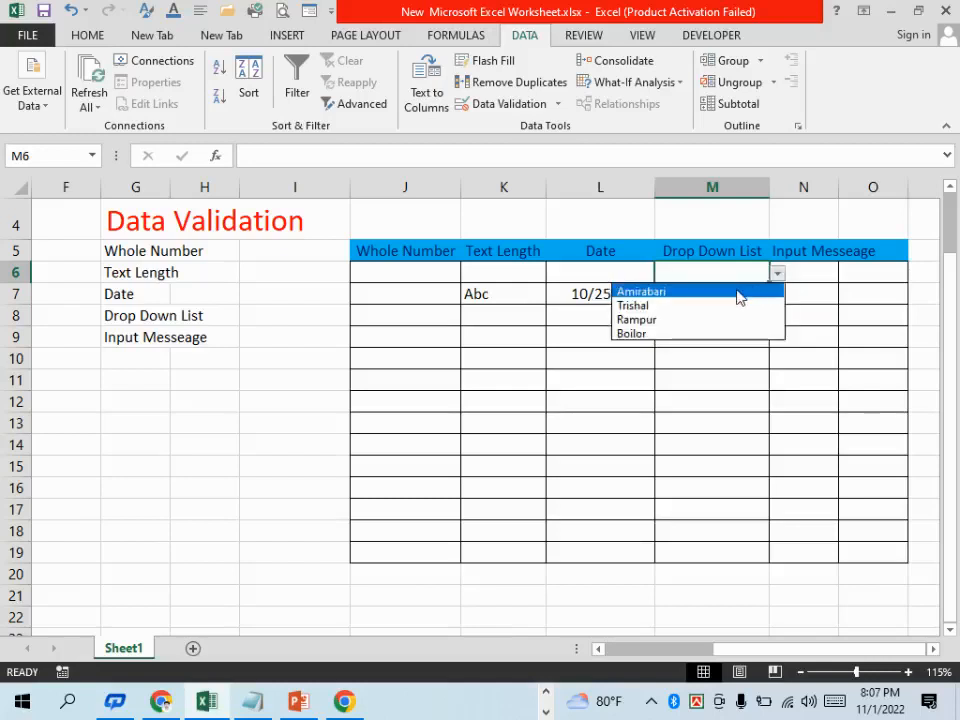
left_click(738, 293)
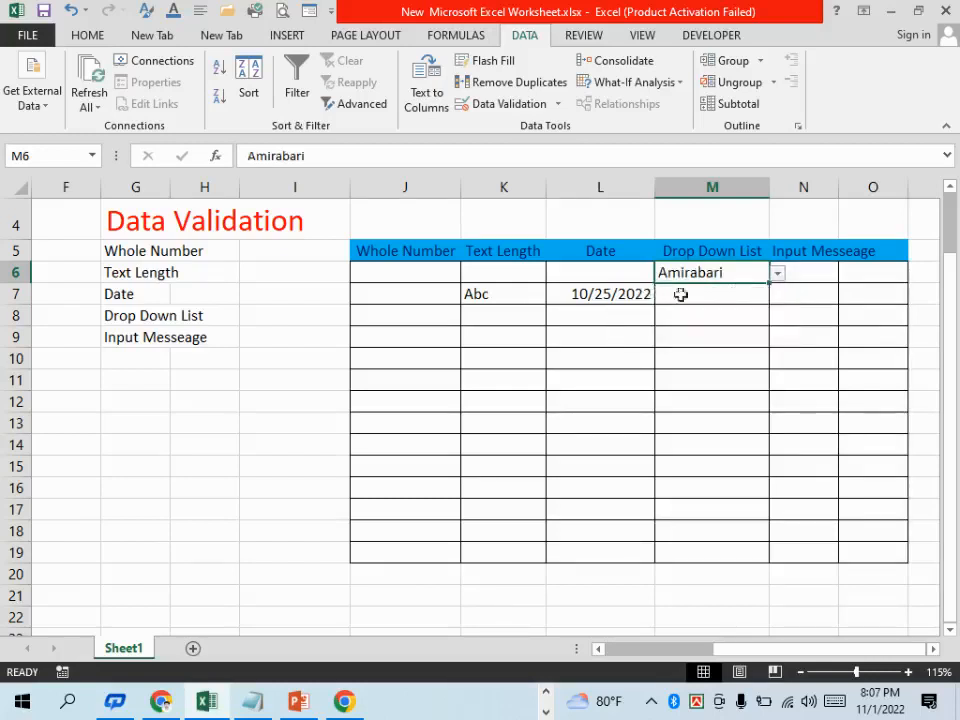
left_click(746, 300)
left_click(779, 297)
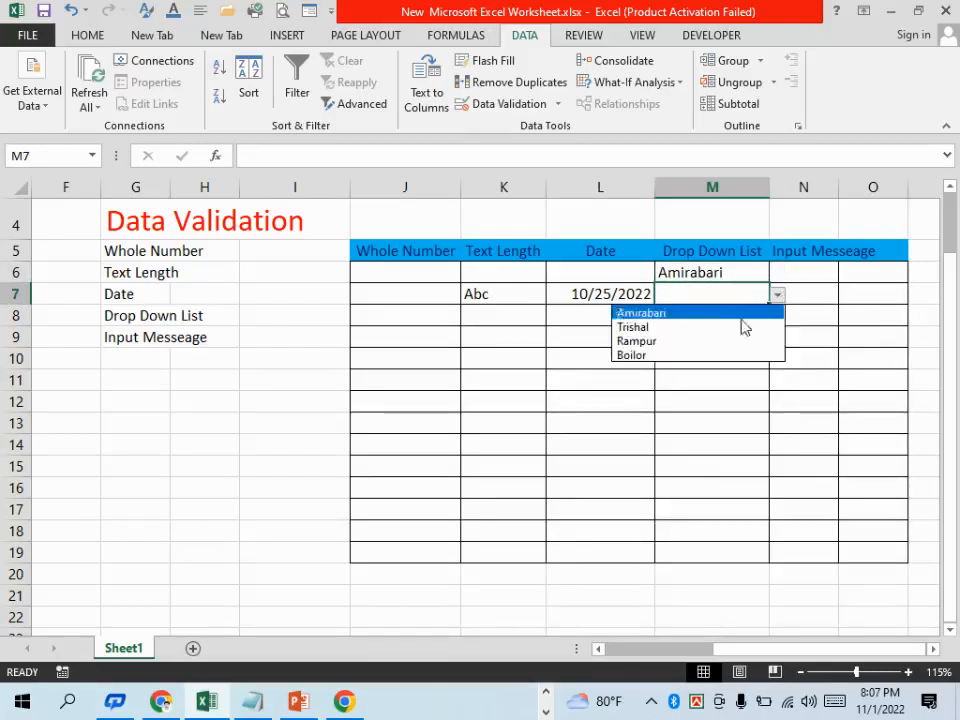
left_click(724, 330)
Choose Rampur for cell M8 and Boilor for cell M9 from their in-cell lists
left_click(744, 317)
left_click(778, 316)
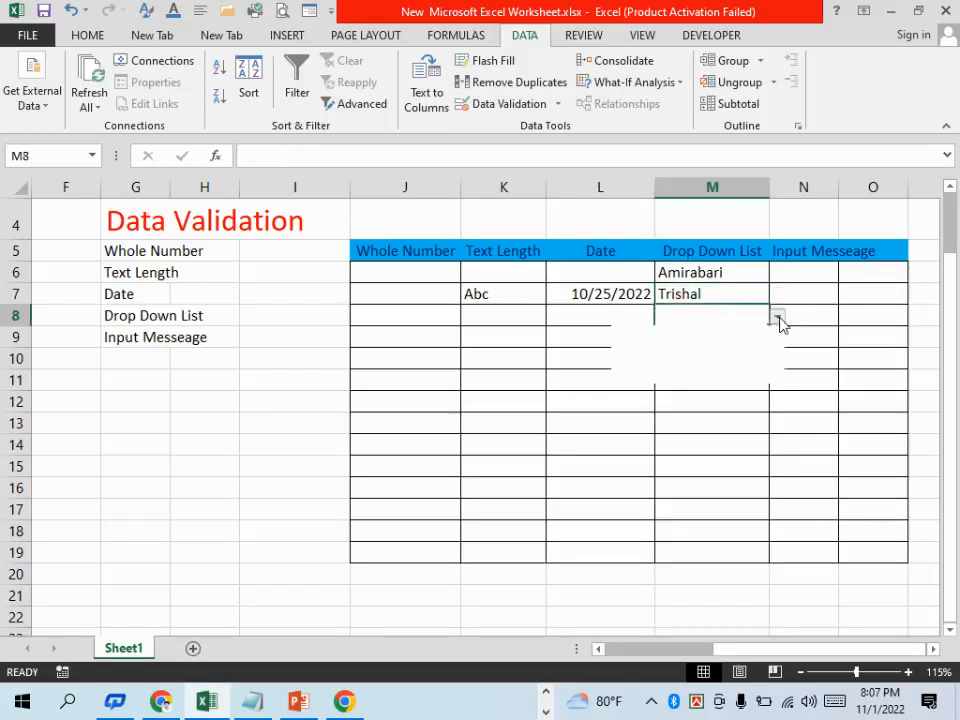
left_click(688, 362)
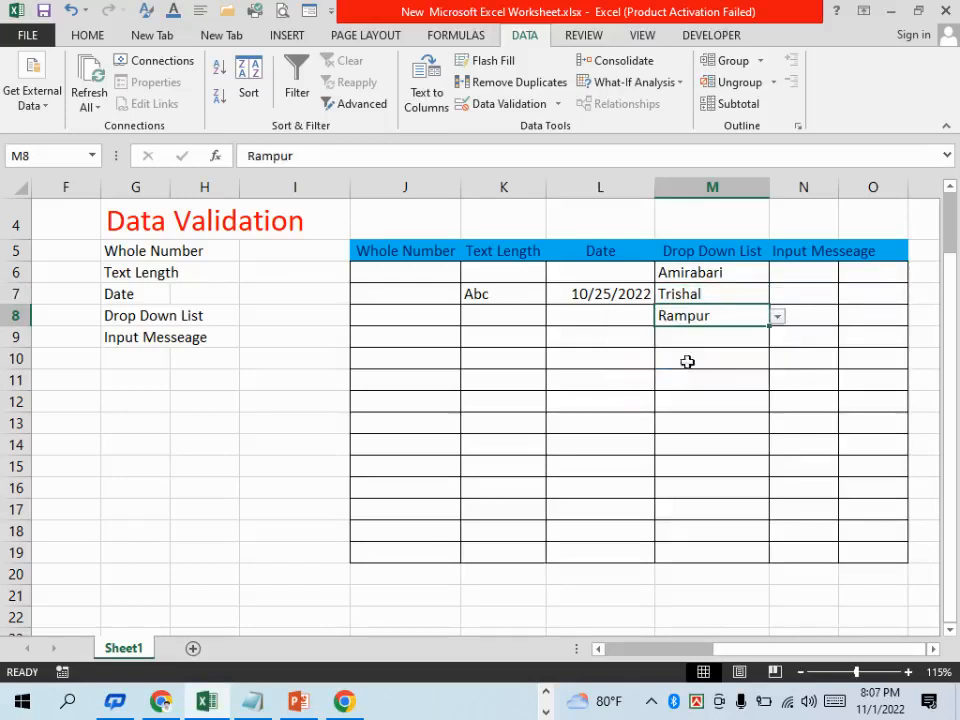
left_click(727, 340)
left_click(777, 338)
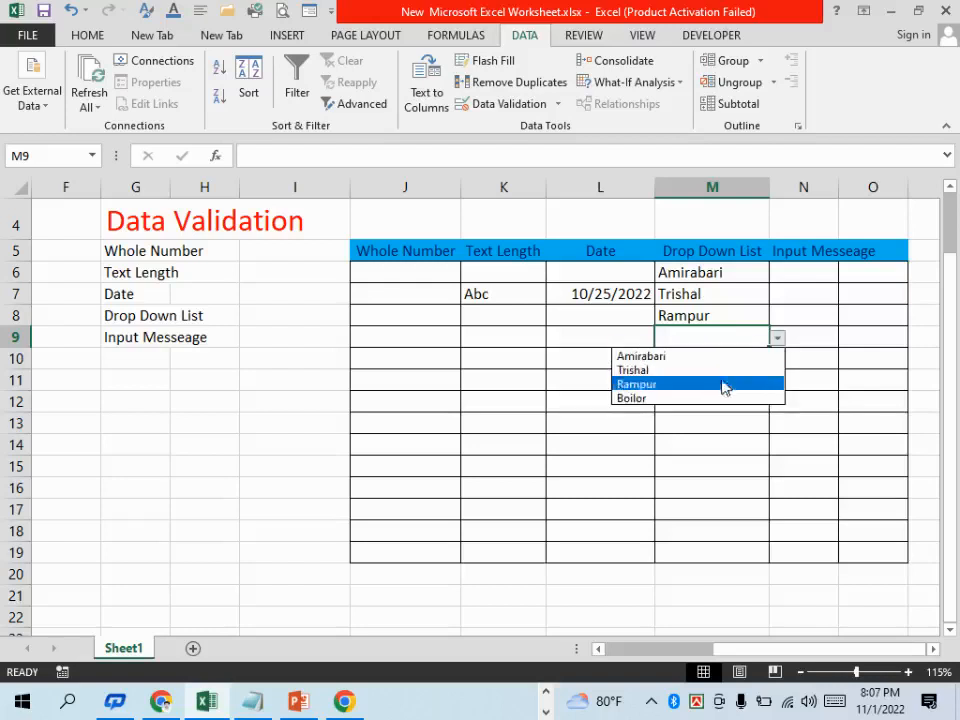
left_click(700, 399)
left_click(701, 398)
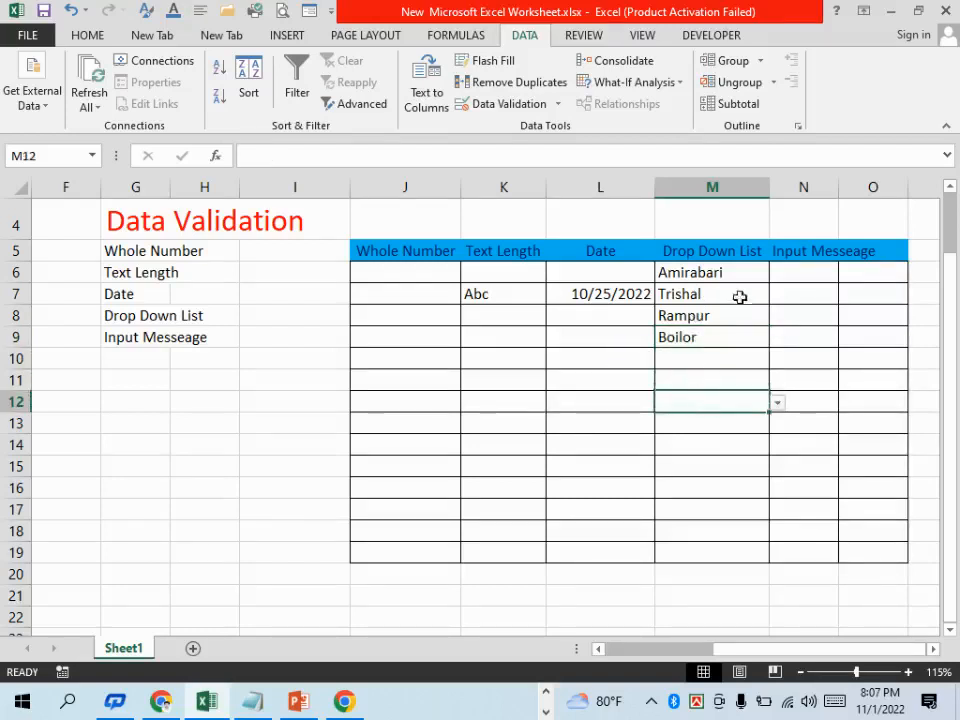
left_click(735, 487)
left_click_drag(729, 405, 735, 545)
left_click(735, 491)
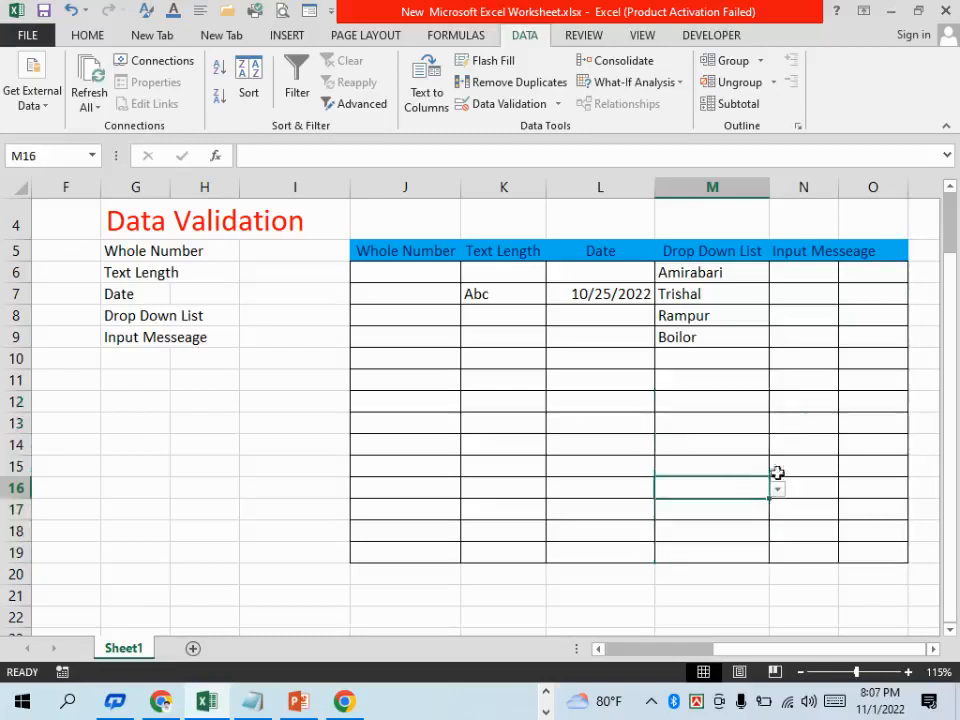
left_click(745, 574)
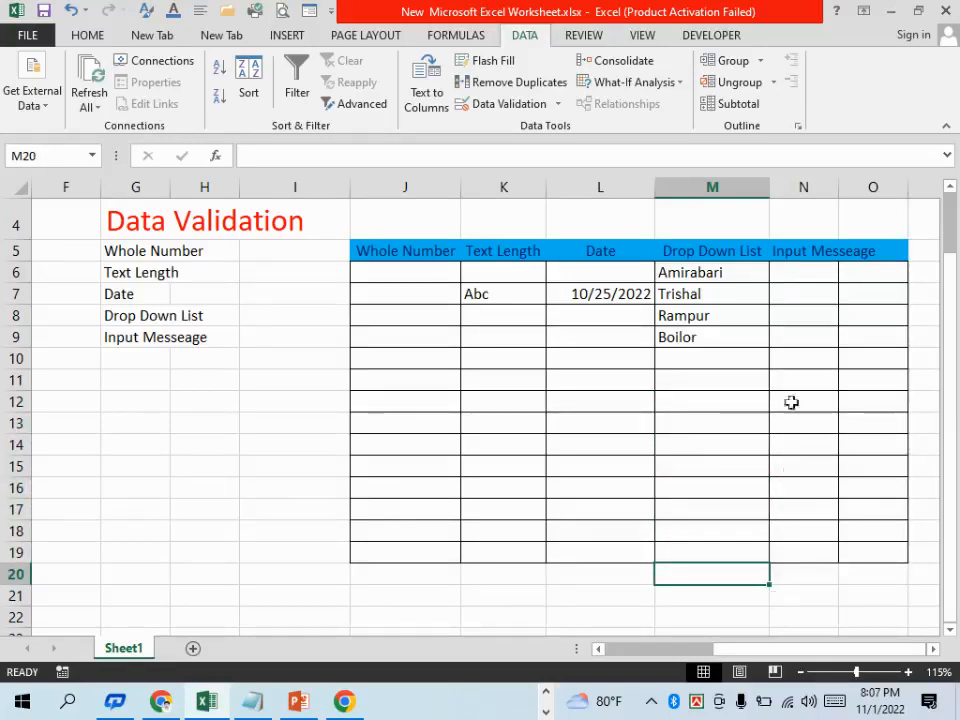
left_click(745, 360)
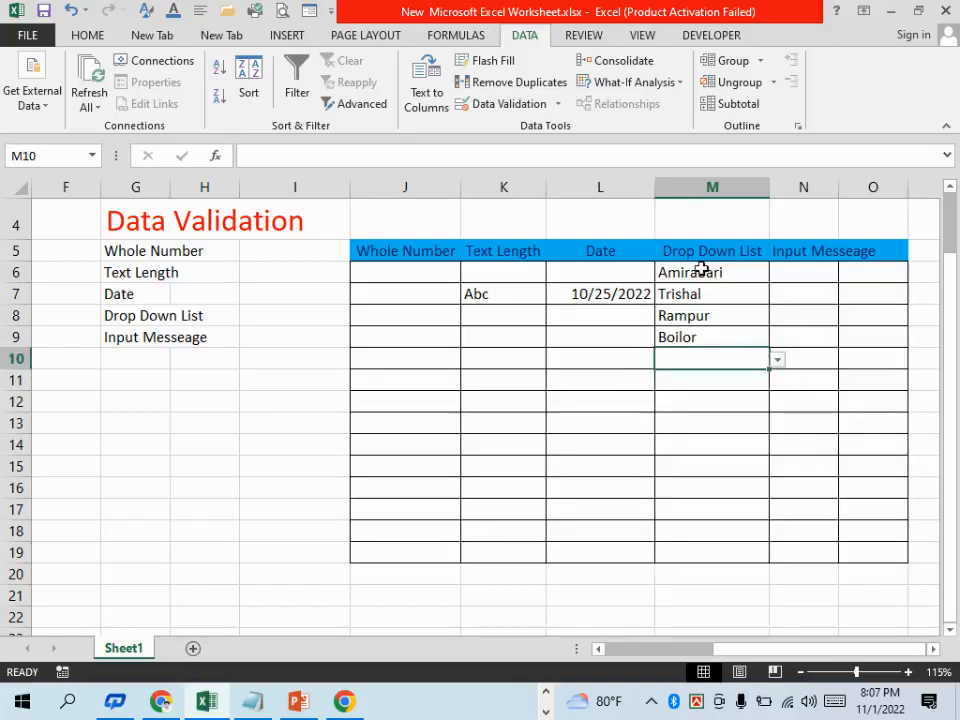
Add Kantal as a fifth entry to the list source of the validation rule for M6:M19
left_click_drag(701, 270, 707, 559)
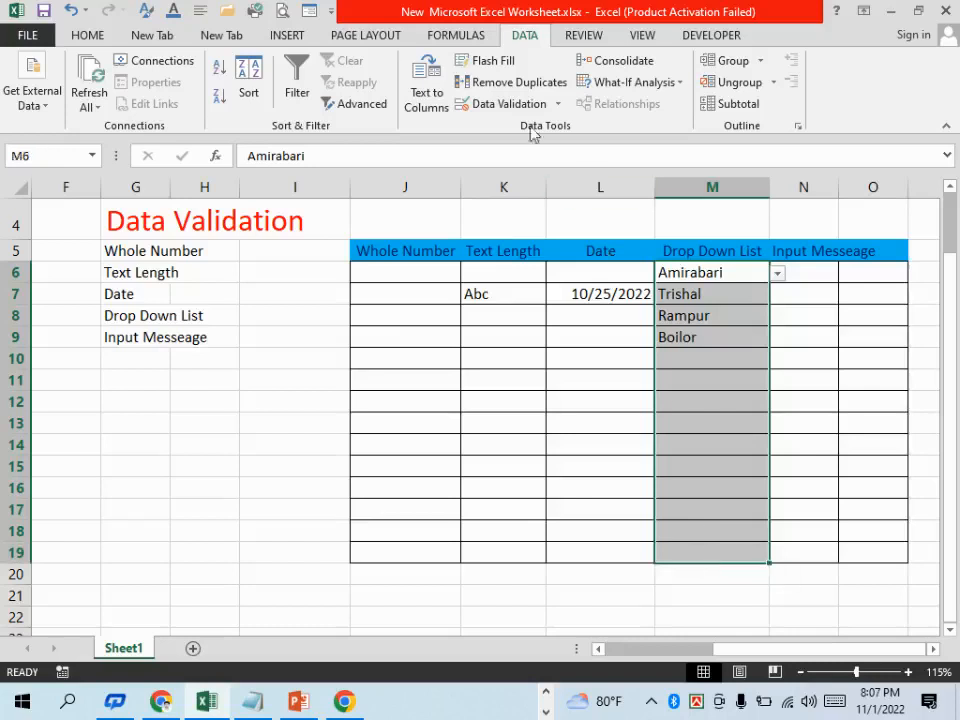
left_click(505, 104)
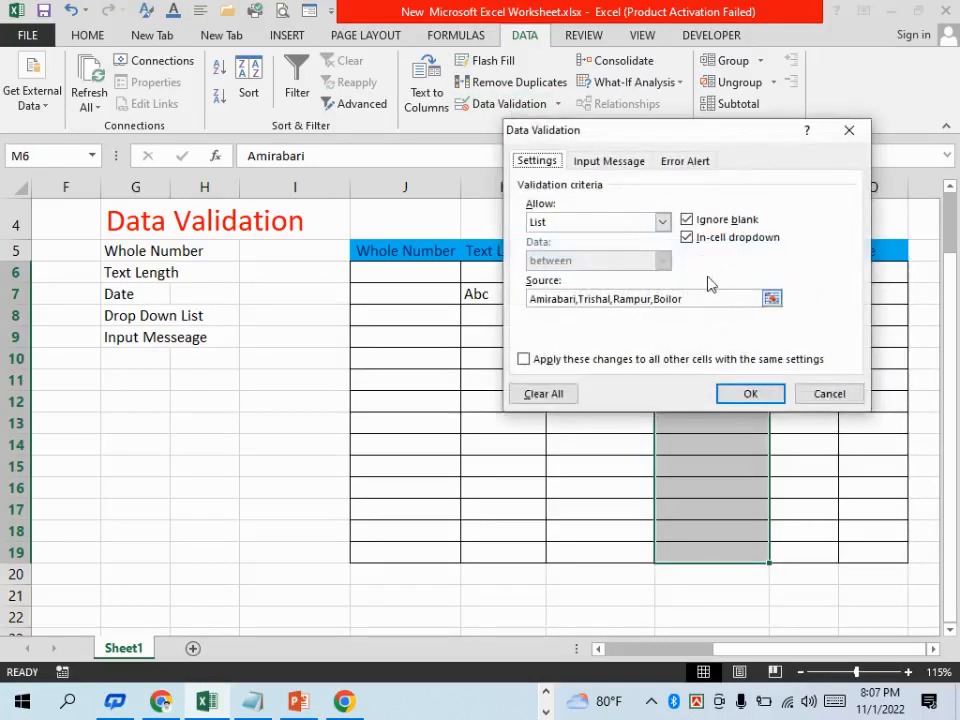
left_click(719, 298)
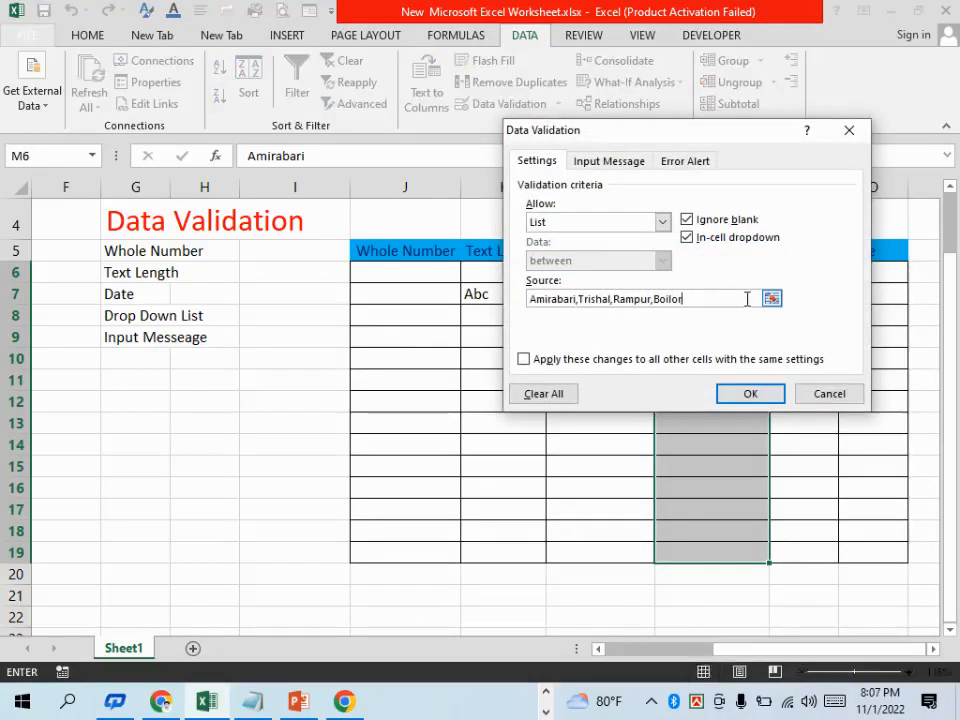
type(", Kantal")
left_click(768, 392)
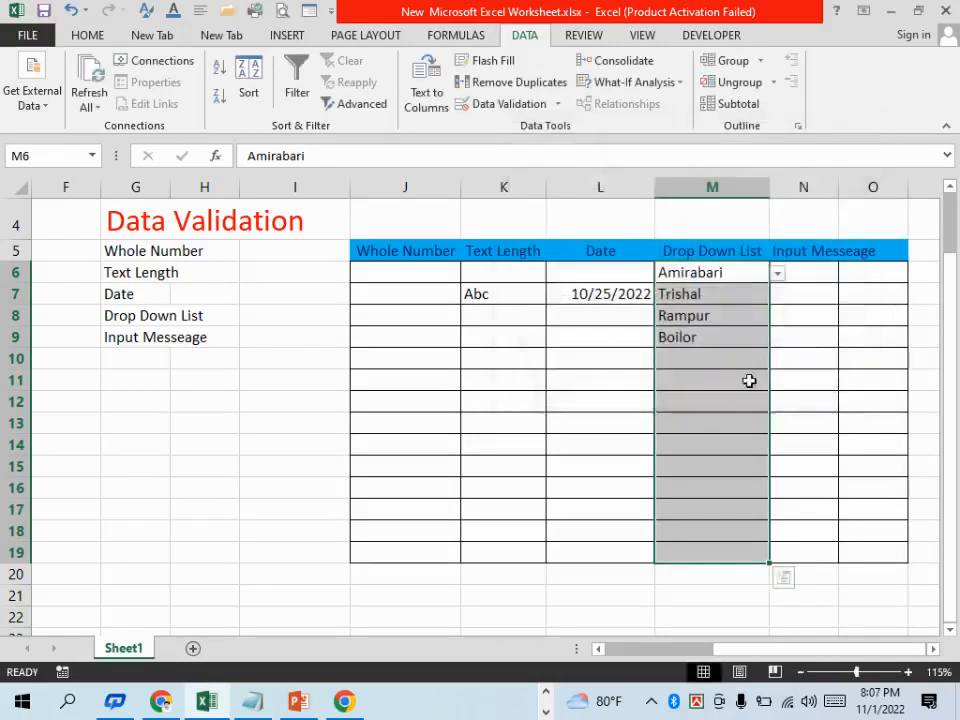
Choose Kantal for cell M11 from its in-cell list
left_click(749, 381)
left_click(778, 384)
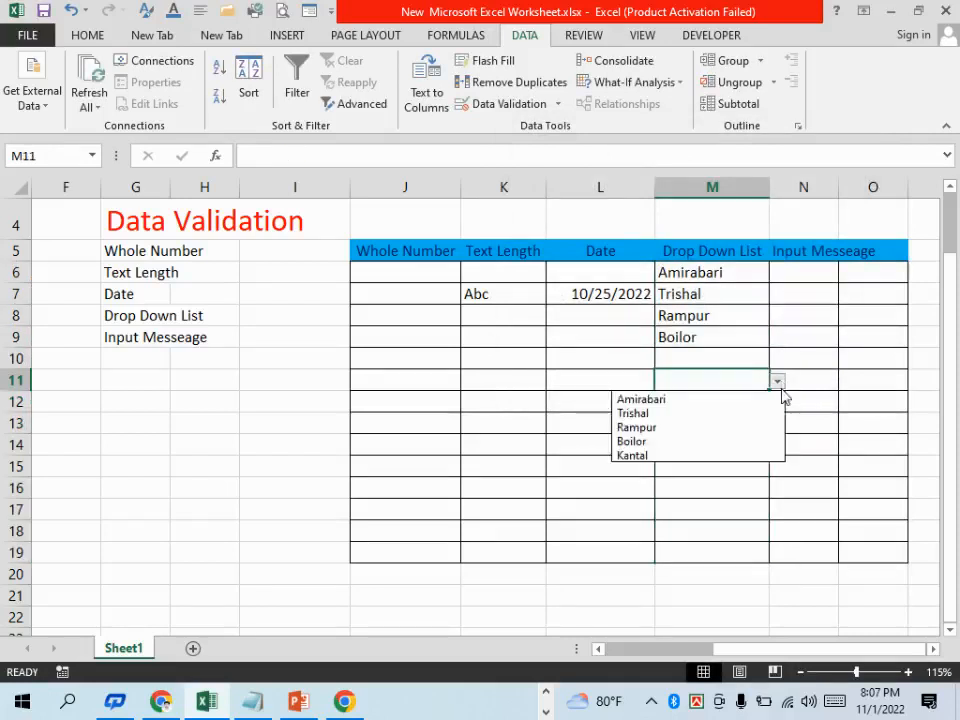
left_click(652, 455)
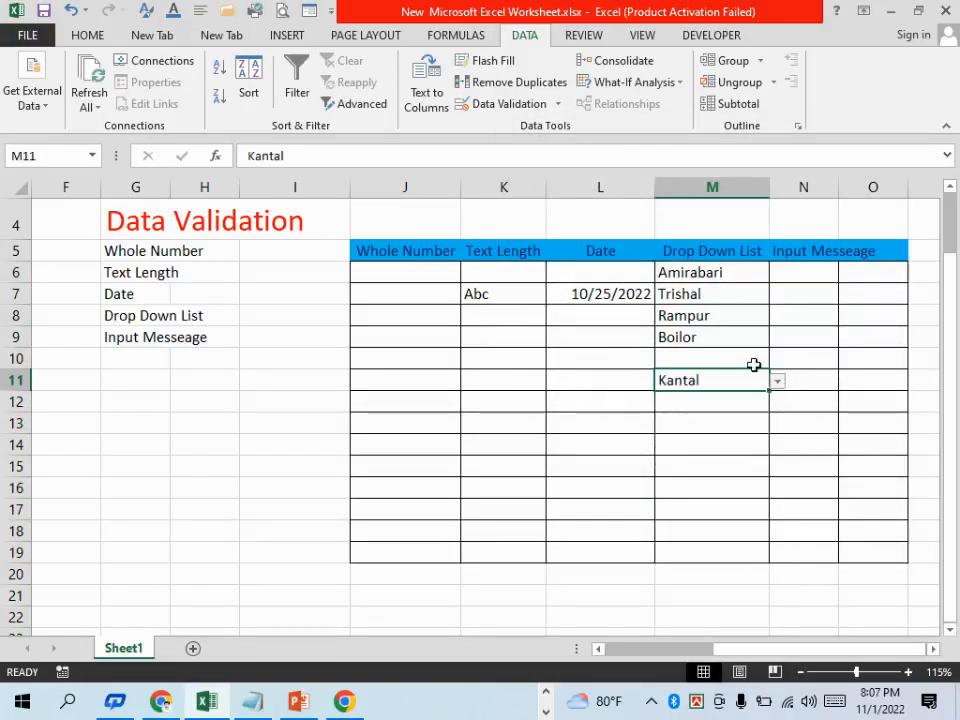
left_click(805, 310)
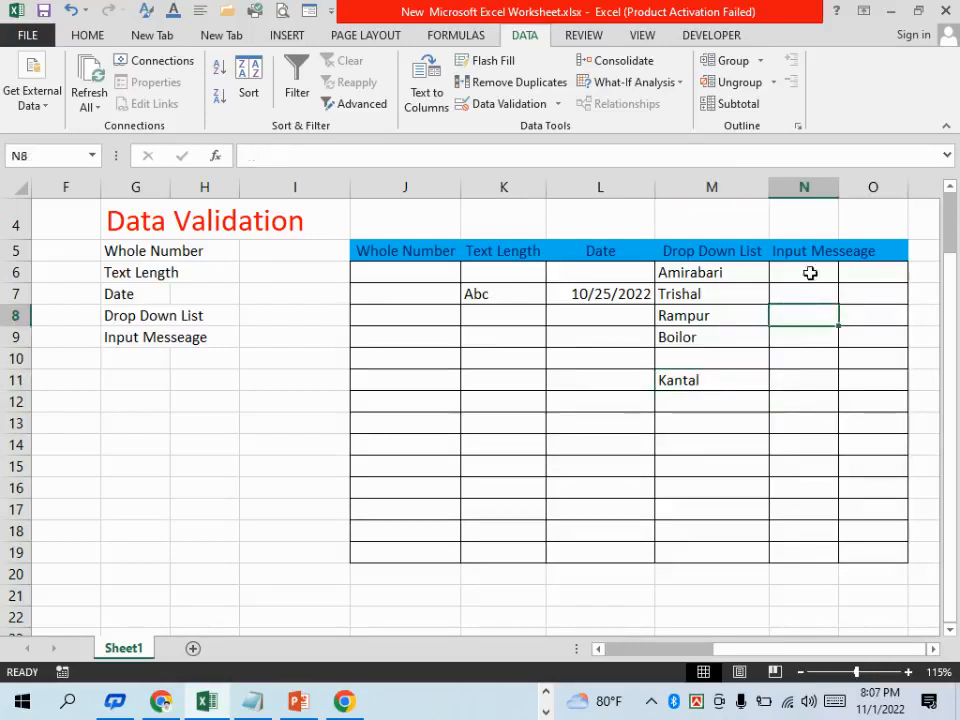
left_click(808, 272)
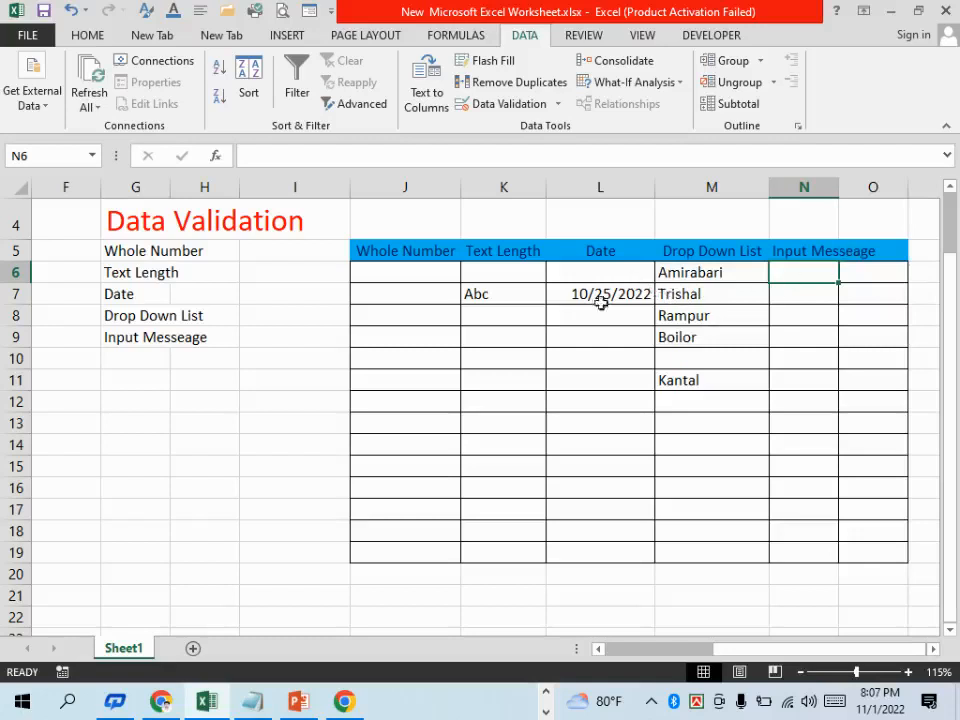
left_click(701, 359)
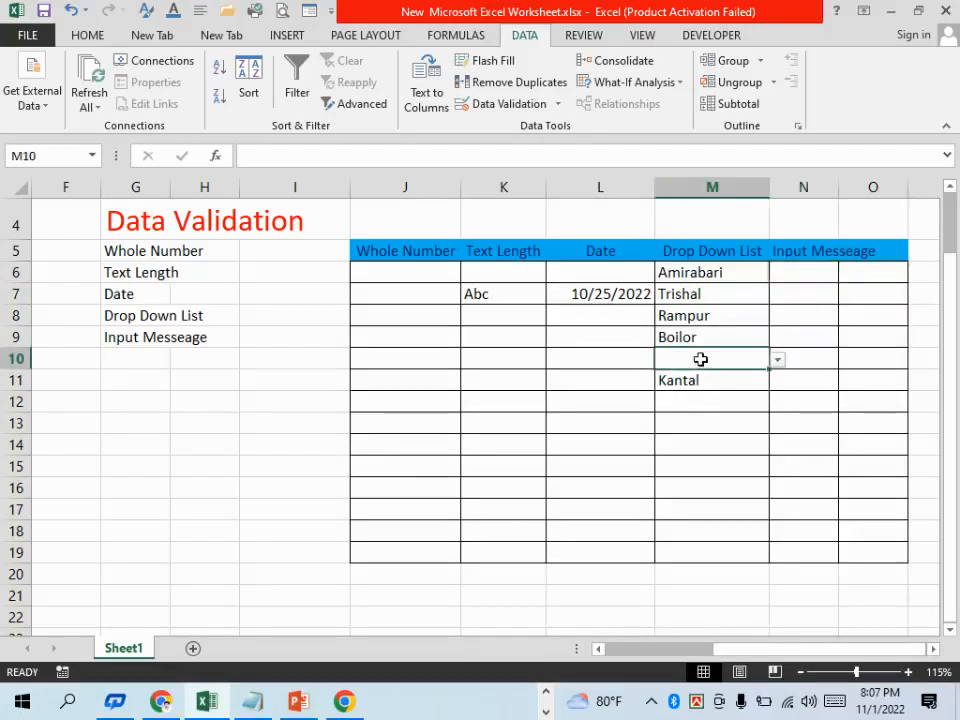
Try to enter 45 in cell M10 to test the drop-down list rule, and discard the entry
type("45")
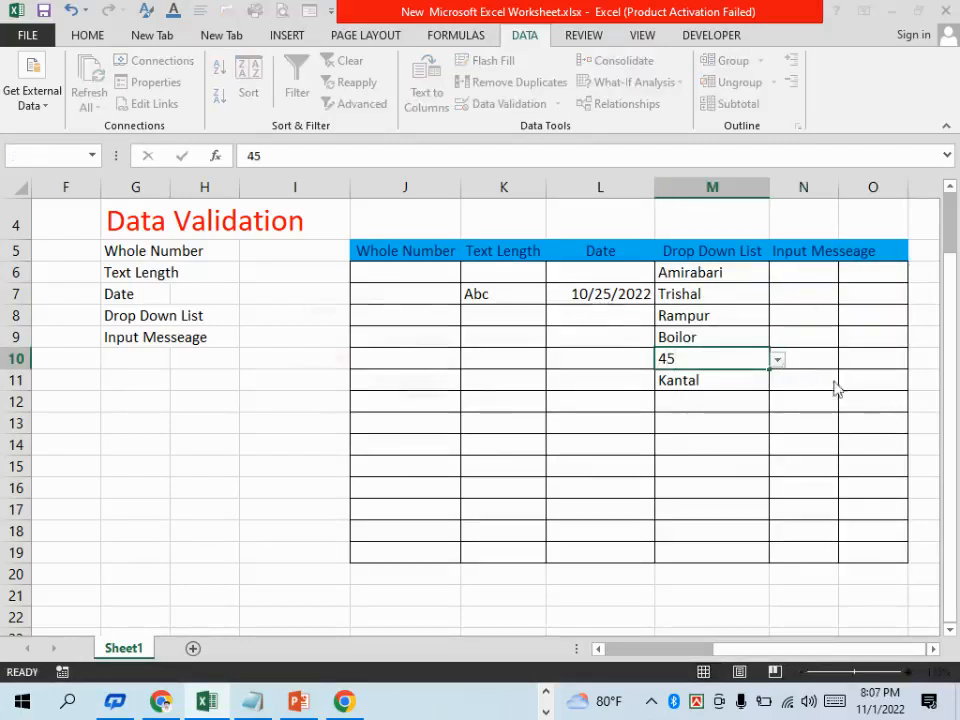
key("Return")
left_click_drag(549, 310, 421, 260)
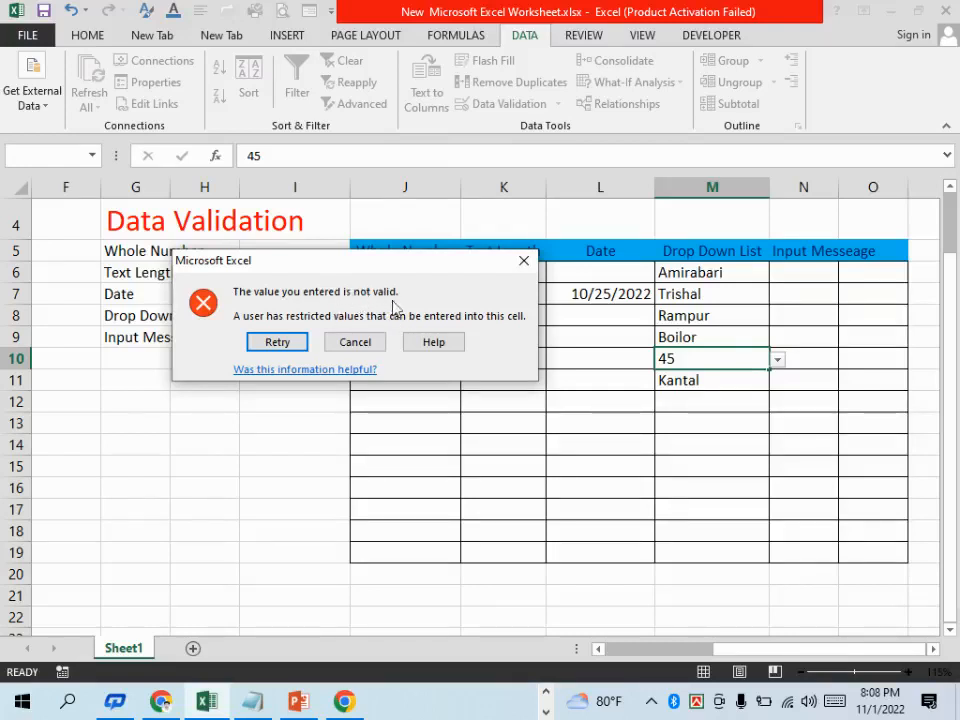
left_click(355, 342)
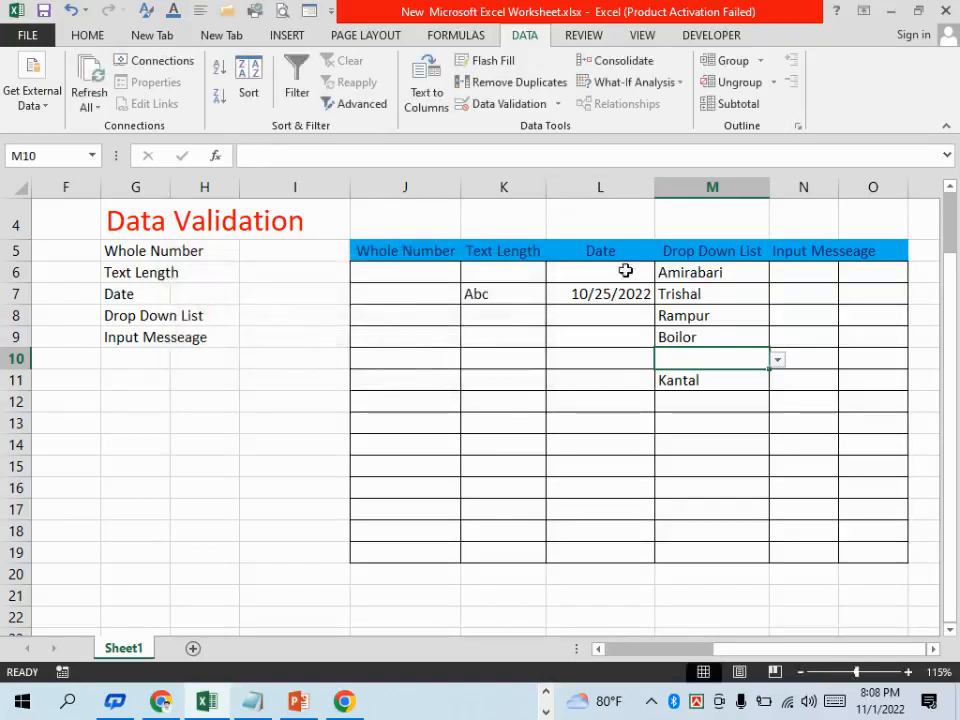
left_click_drag(799, 270, 799, 358)
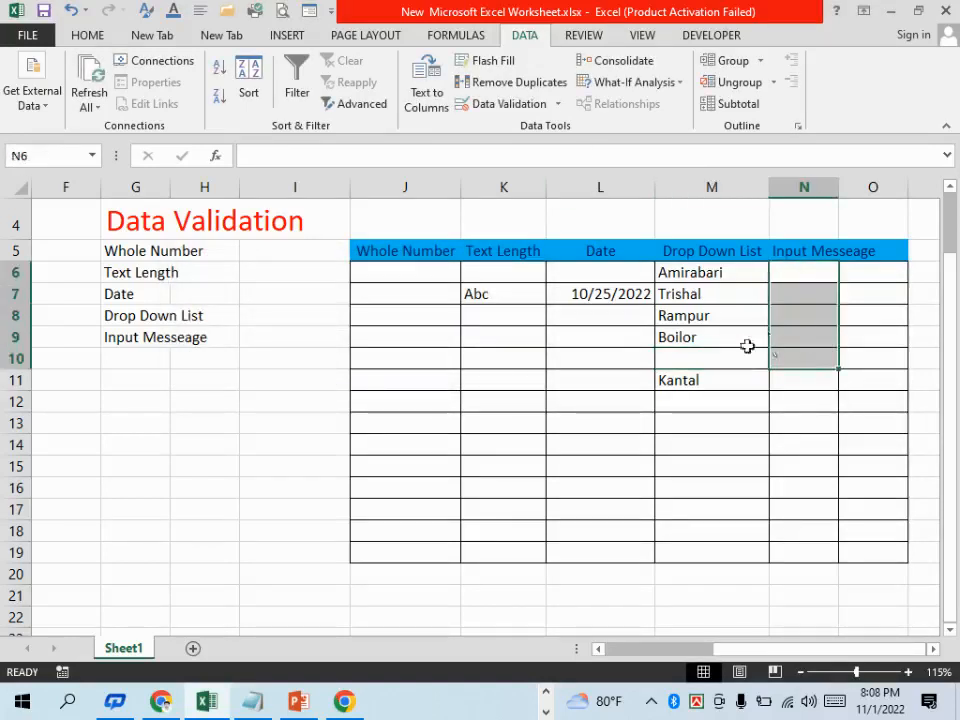
left_click(800, 315)
left_click_drag(724, 268, 718, 335)
left_click(723, 290)
left_click_drag(717, 268, 717, 358)
Add an input message to cells N6:N12 with the title "Not Valid" and the message text "Not Valid"
left_click_drag(812, 268, 821, 400)
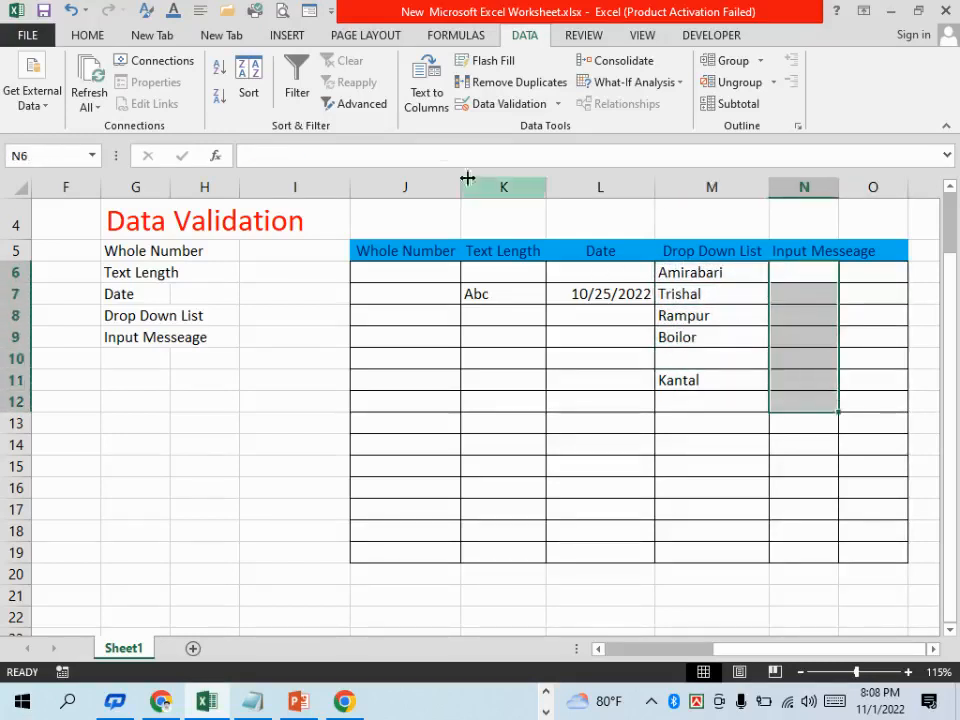
left_click(545, 104)
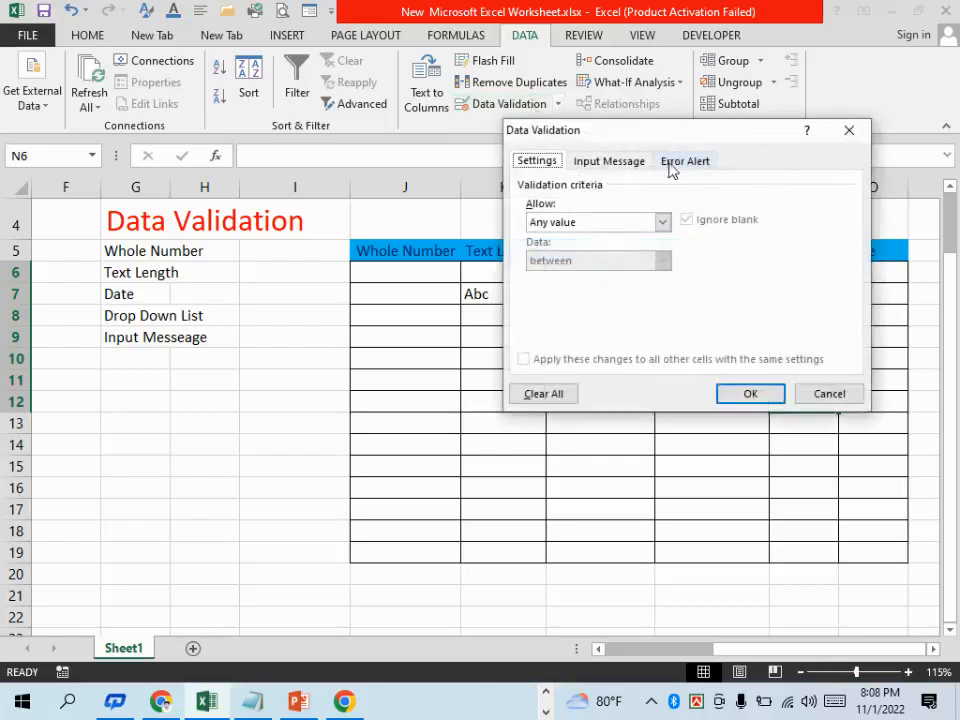
left_click(640, 166)
left_click(568, 250)
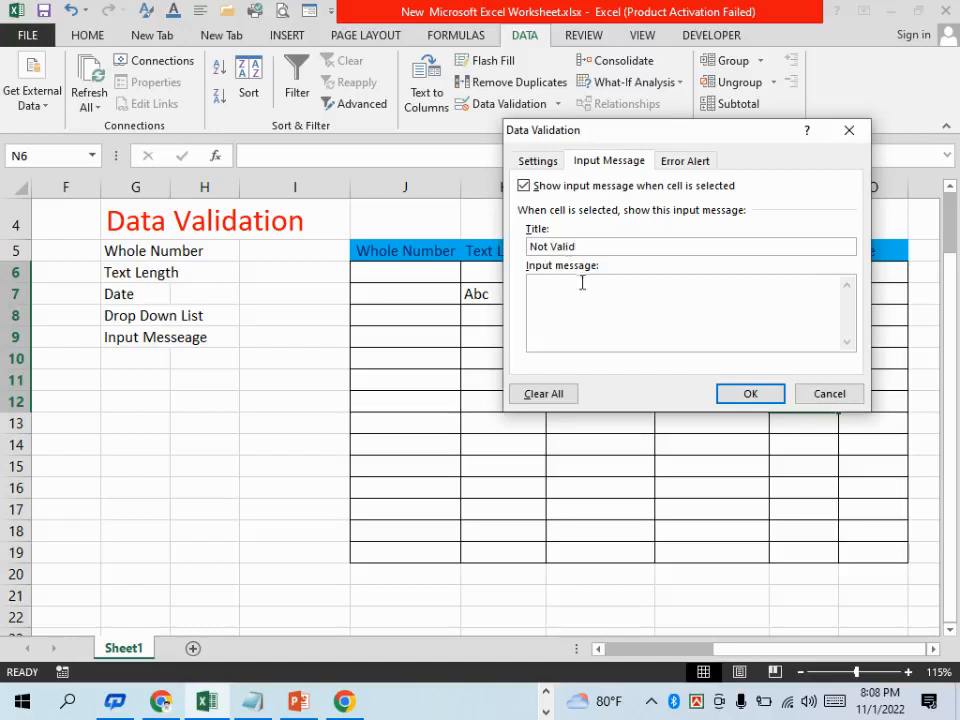
left_click_drag(604, 252, 525, 250)
key("ctrl+c")
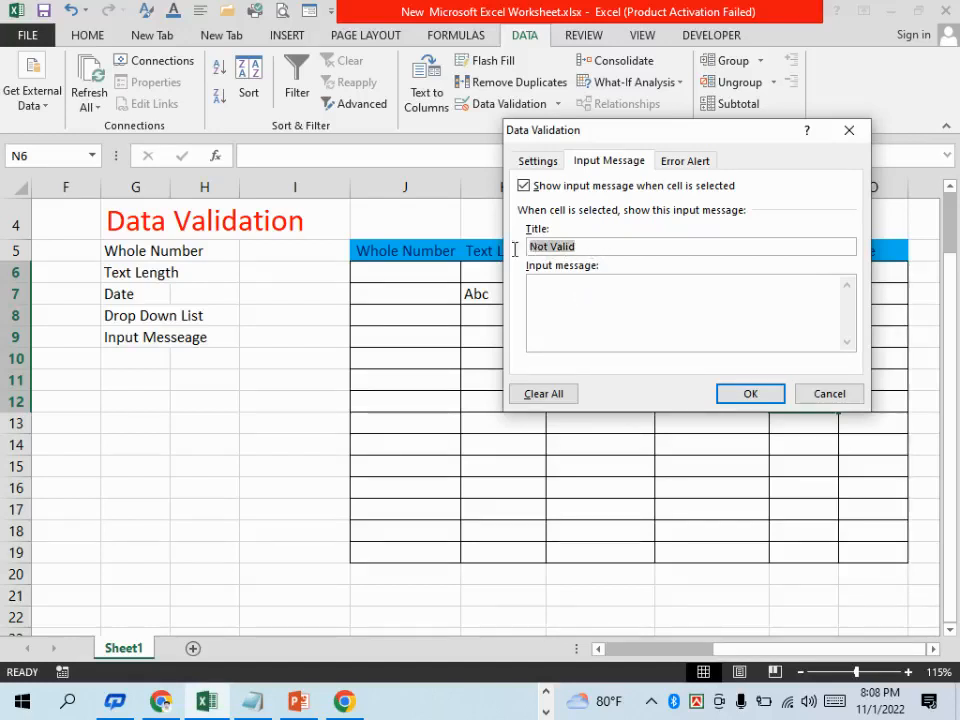
left_click(576, 291)
key("ctrl+v")
left_click(740, 394)
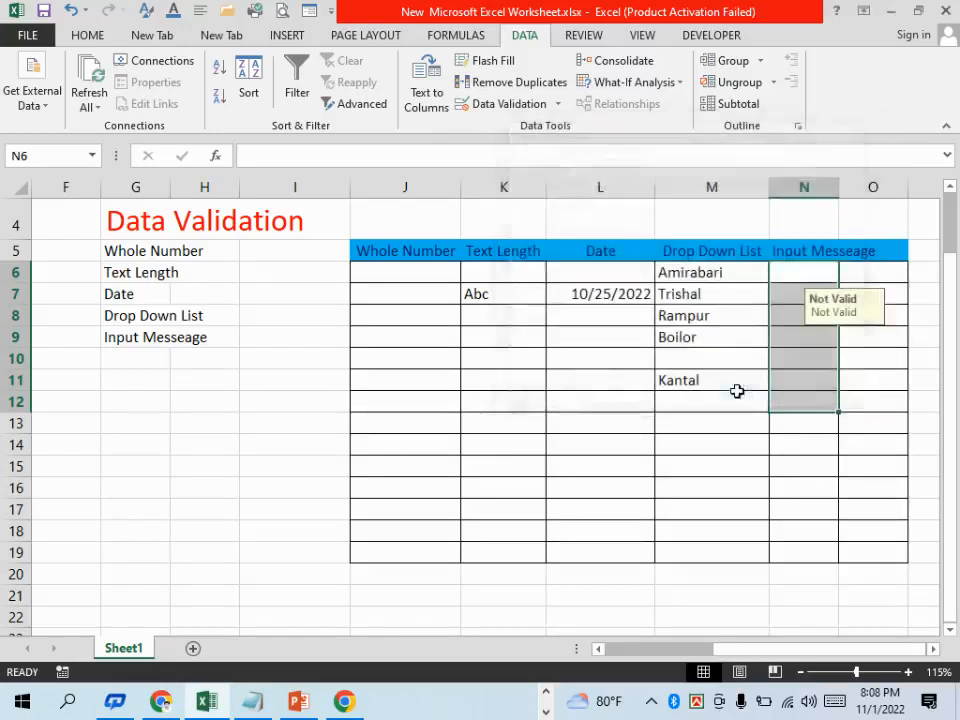
Try to enter 67 in cell M10 as another test of the list rule, and discard the entry
left_click(684, 356)
type("67")
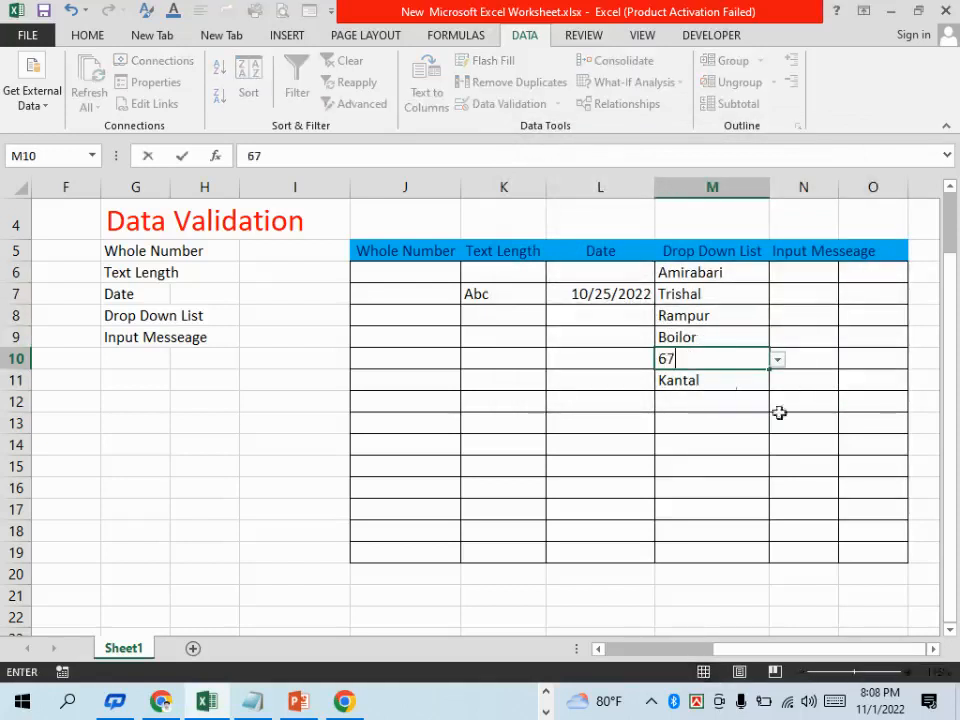
key("Return")
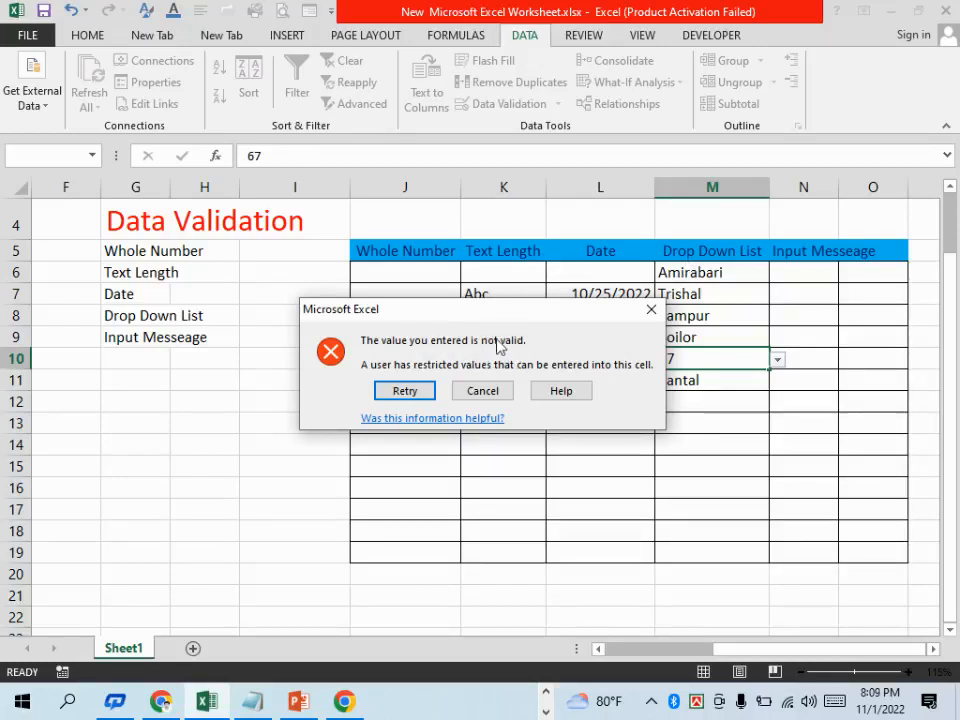
left_click(651, 310)
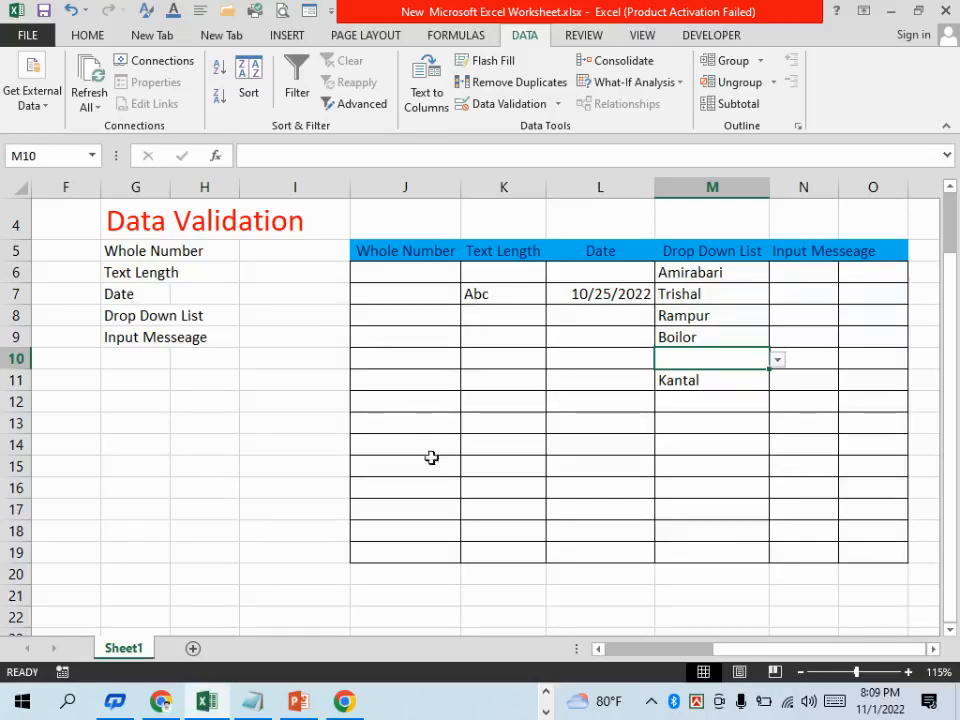
Switch to the Facebook Live dashboard in Chrome and request ending the live video
left_click(167, 704)
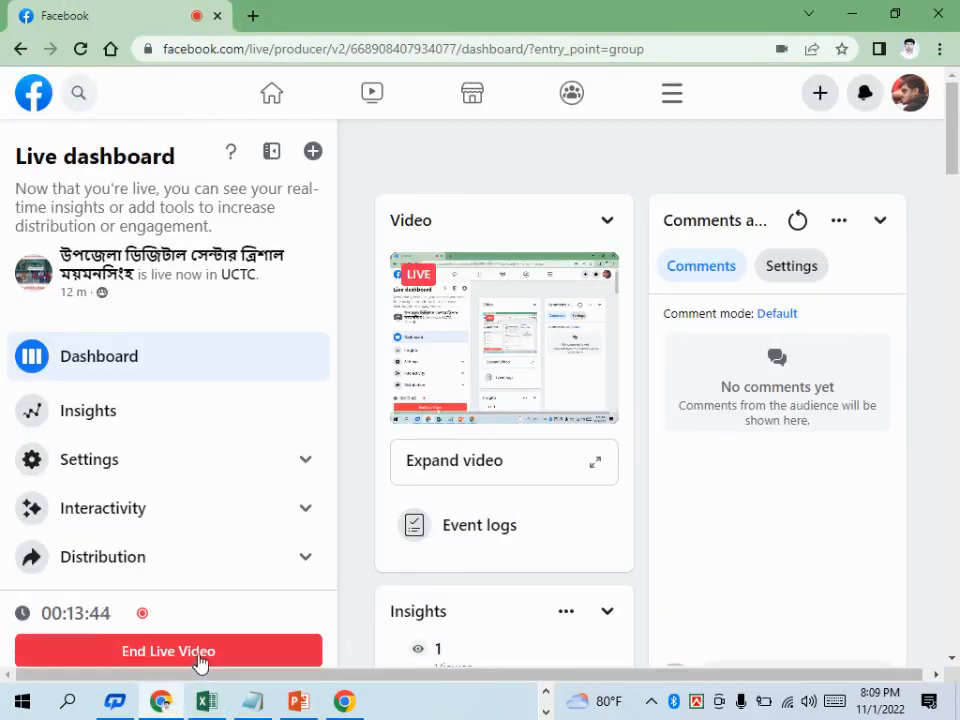
left_click(198, 656)
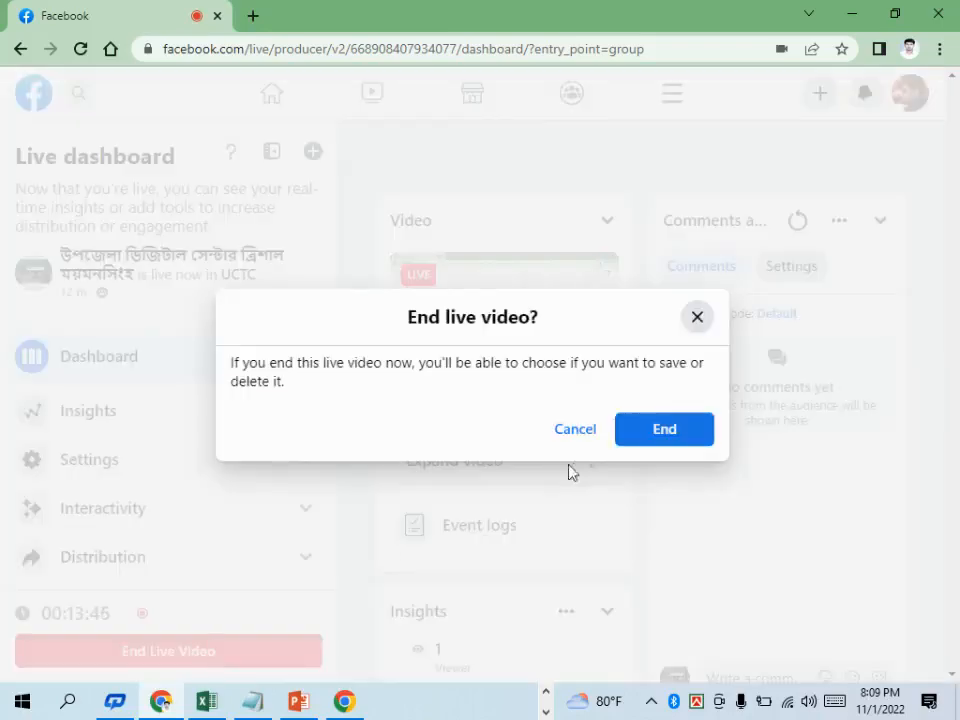